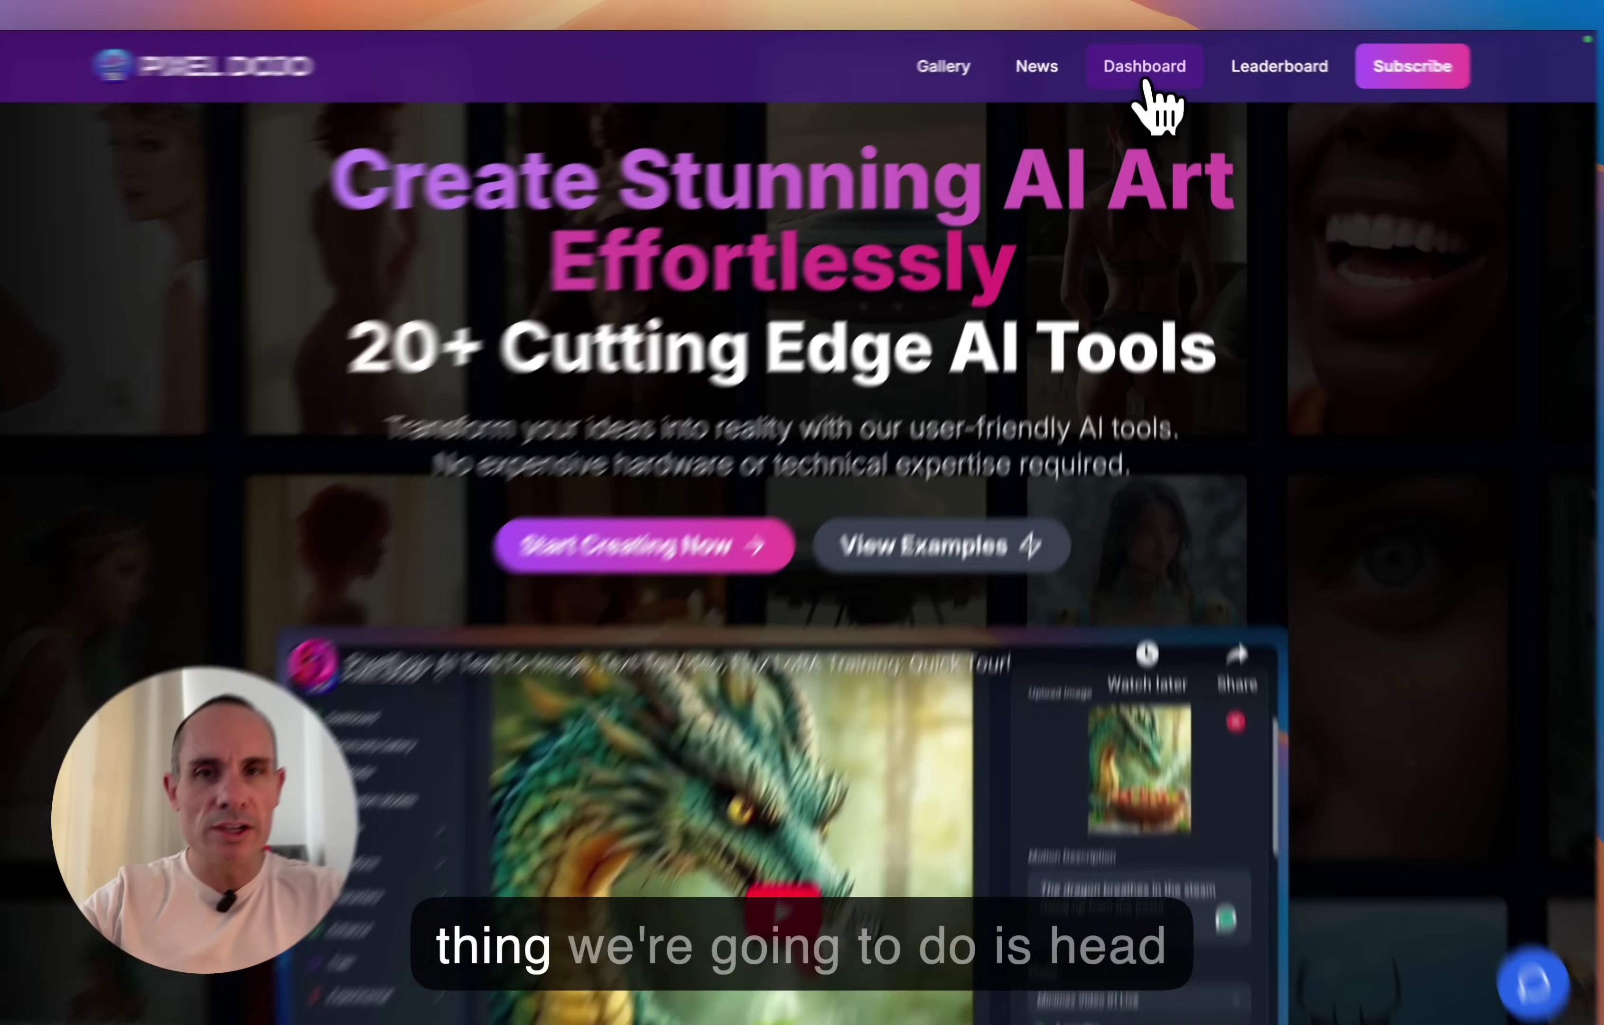
Open the Flux Image to Image tool from the dashboard's Transform section.
click(1145, 64)
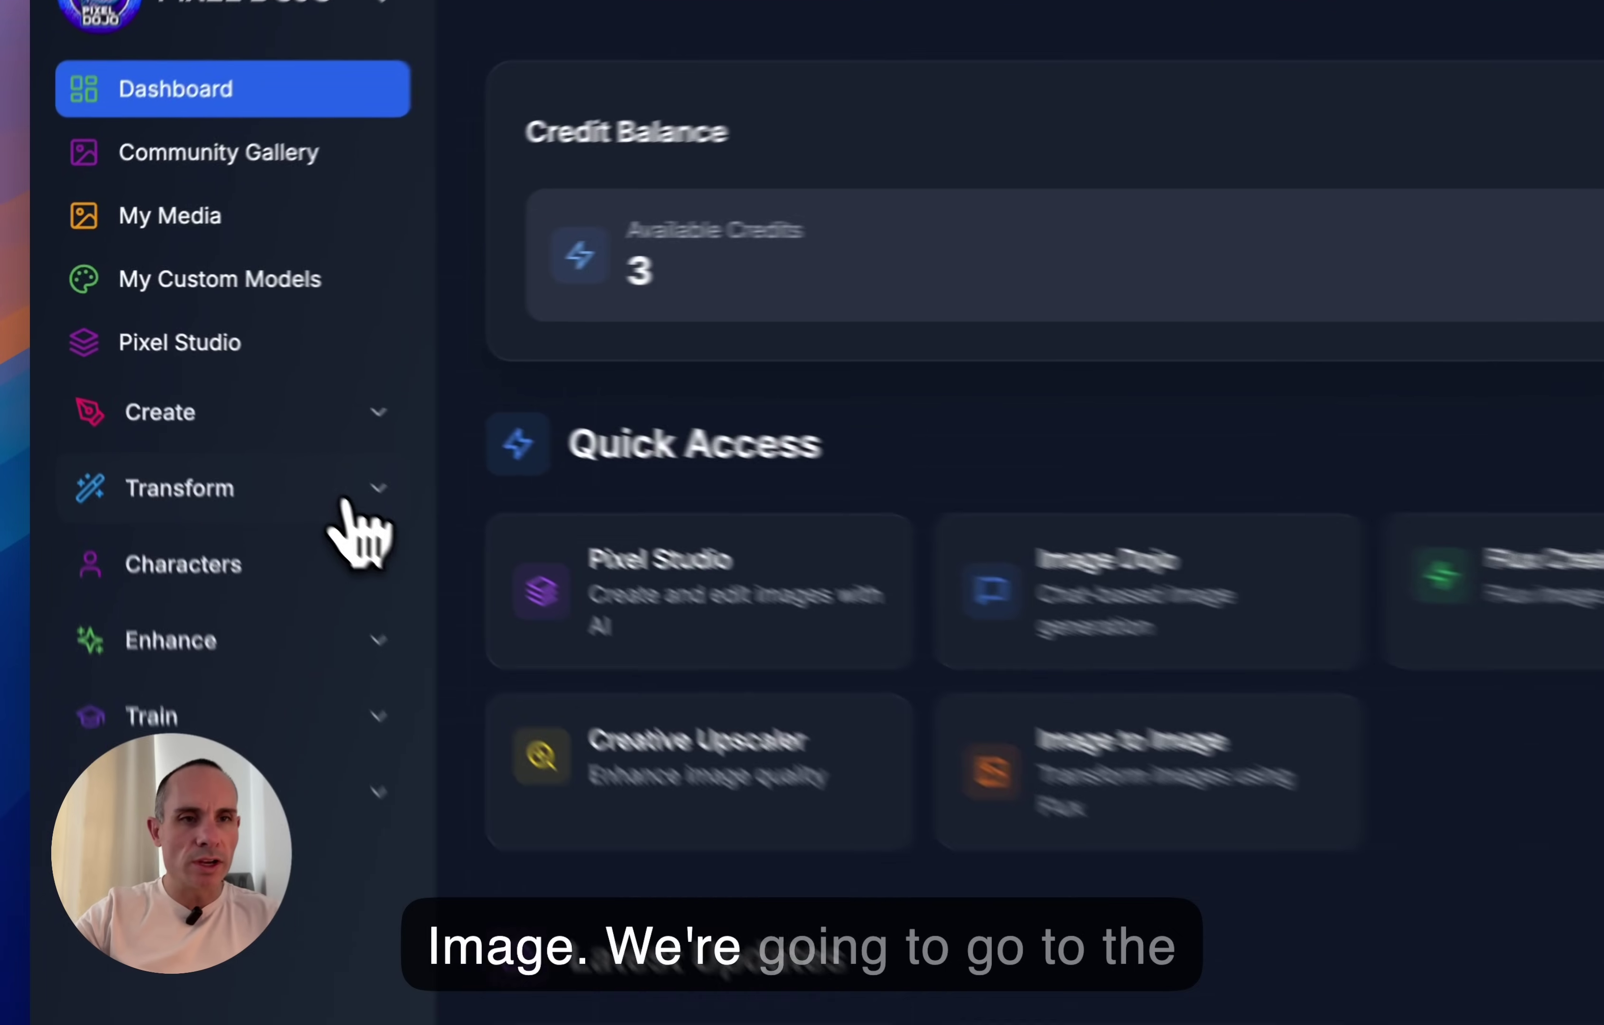
click(253, 416)
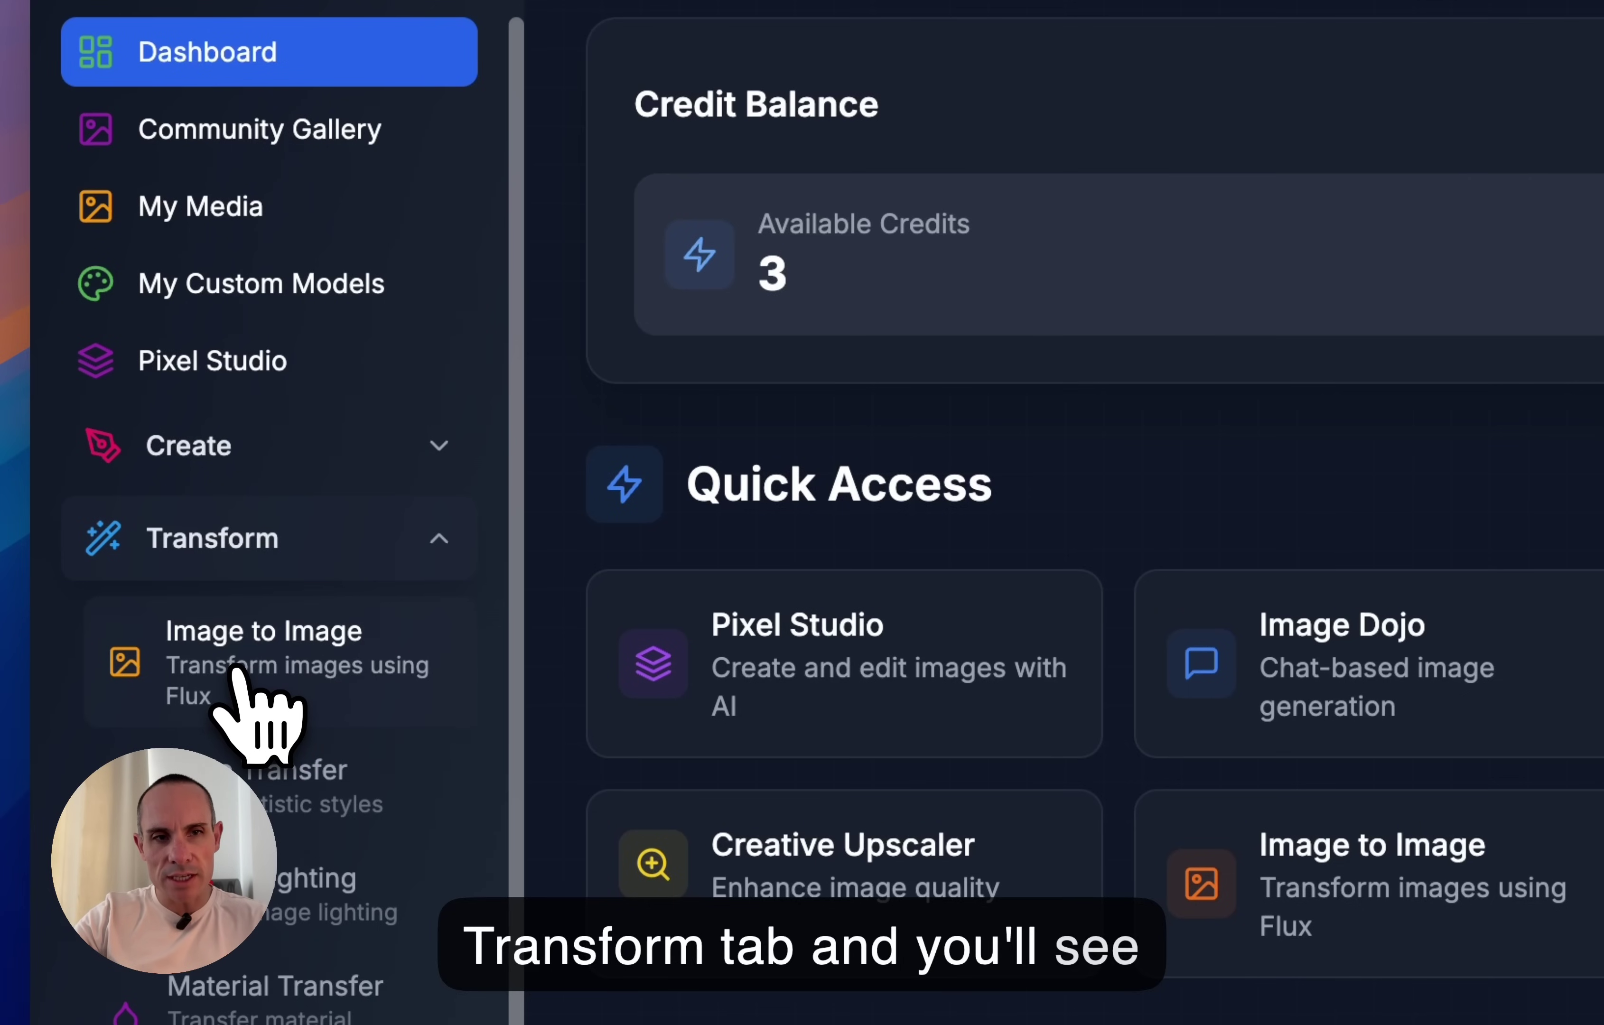
click(236, 669)
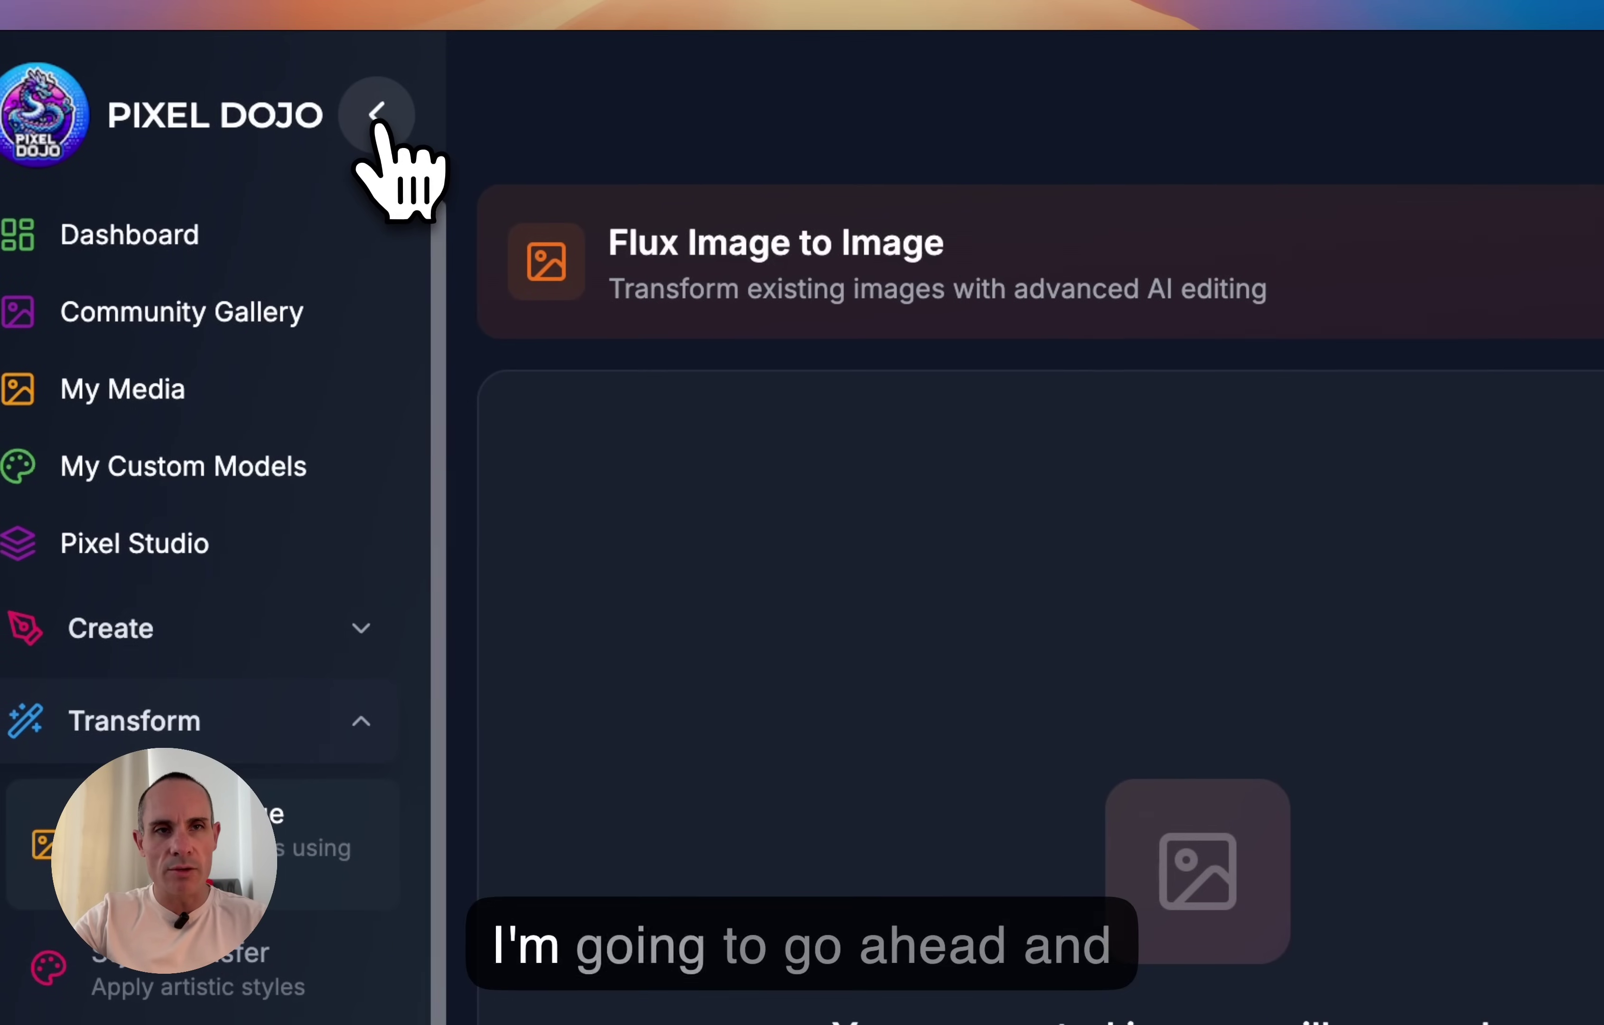
click(378, 115)
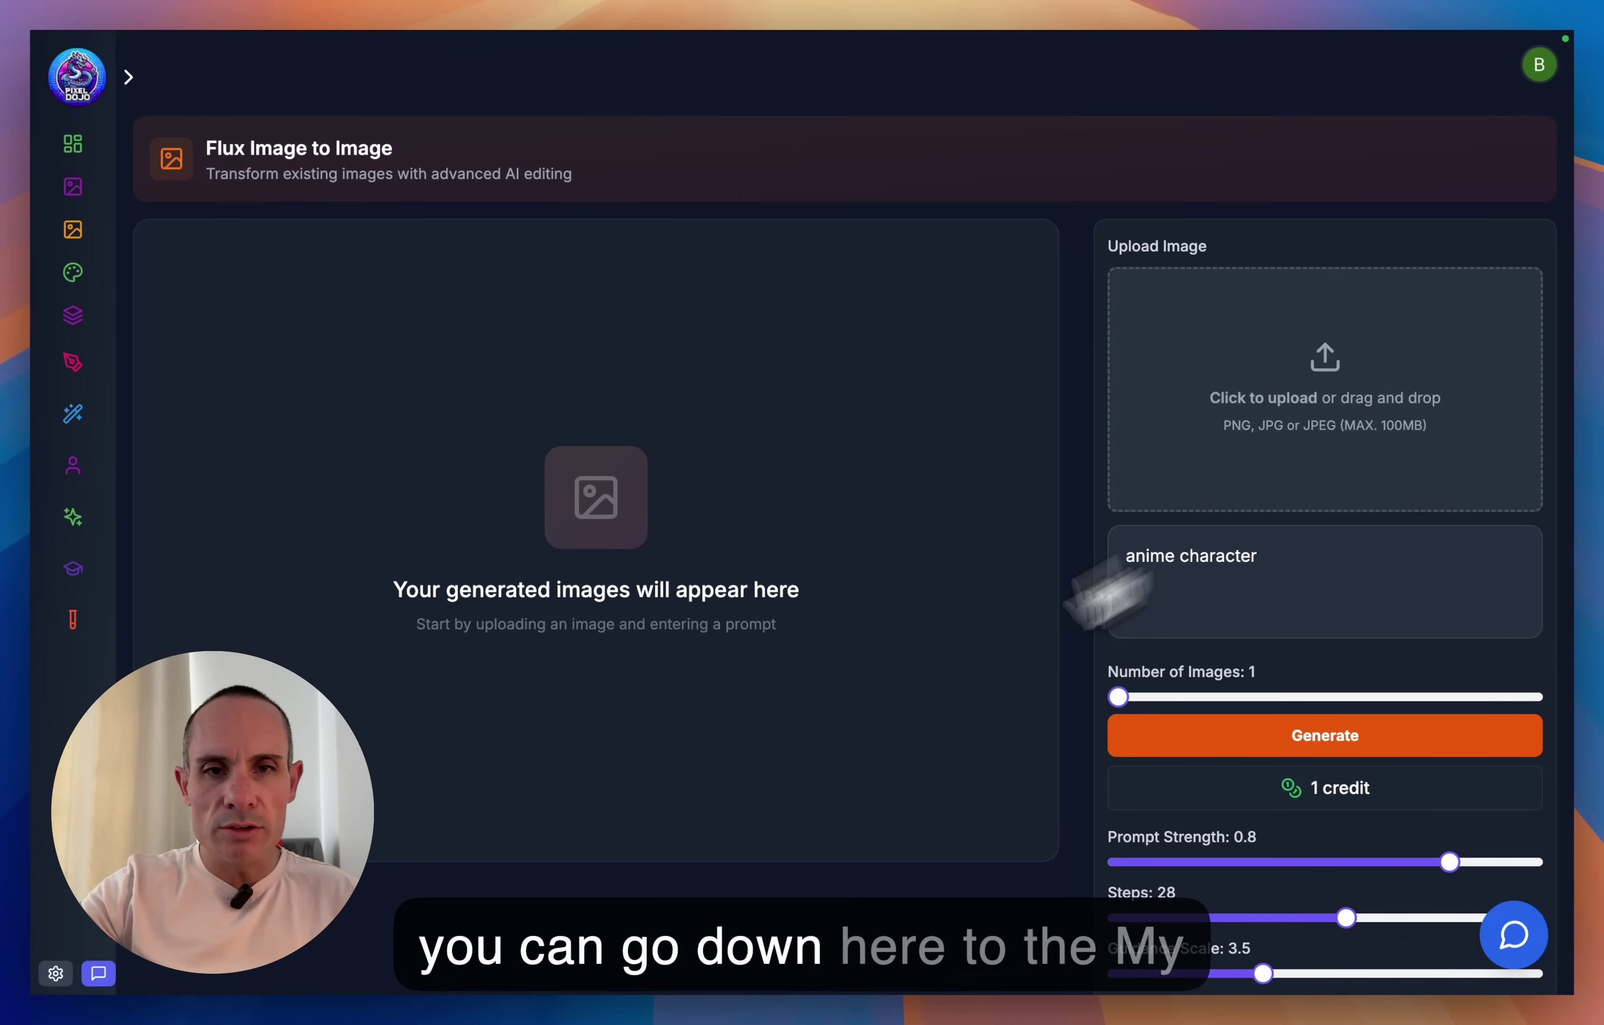
scroll(734, 810, down, 10)
scroll(734, 810, down, 5)
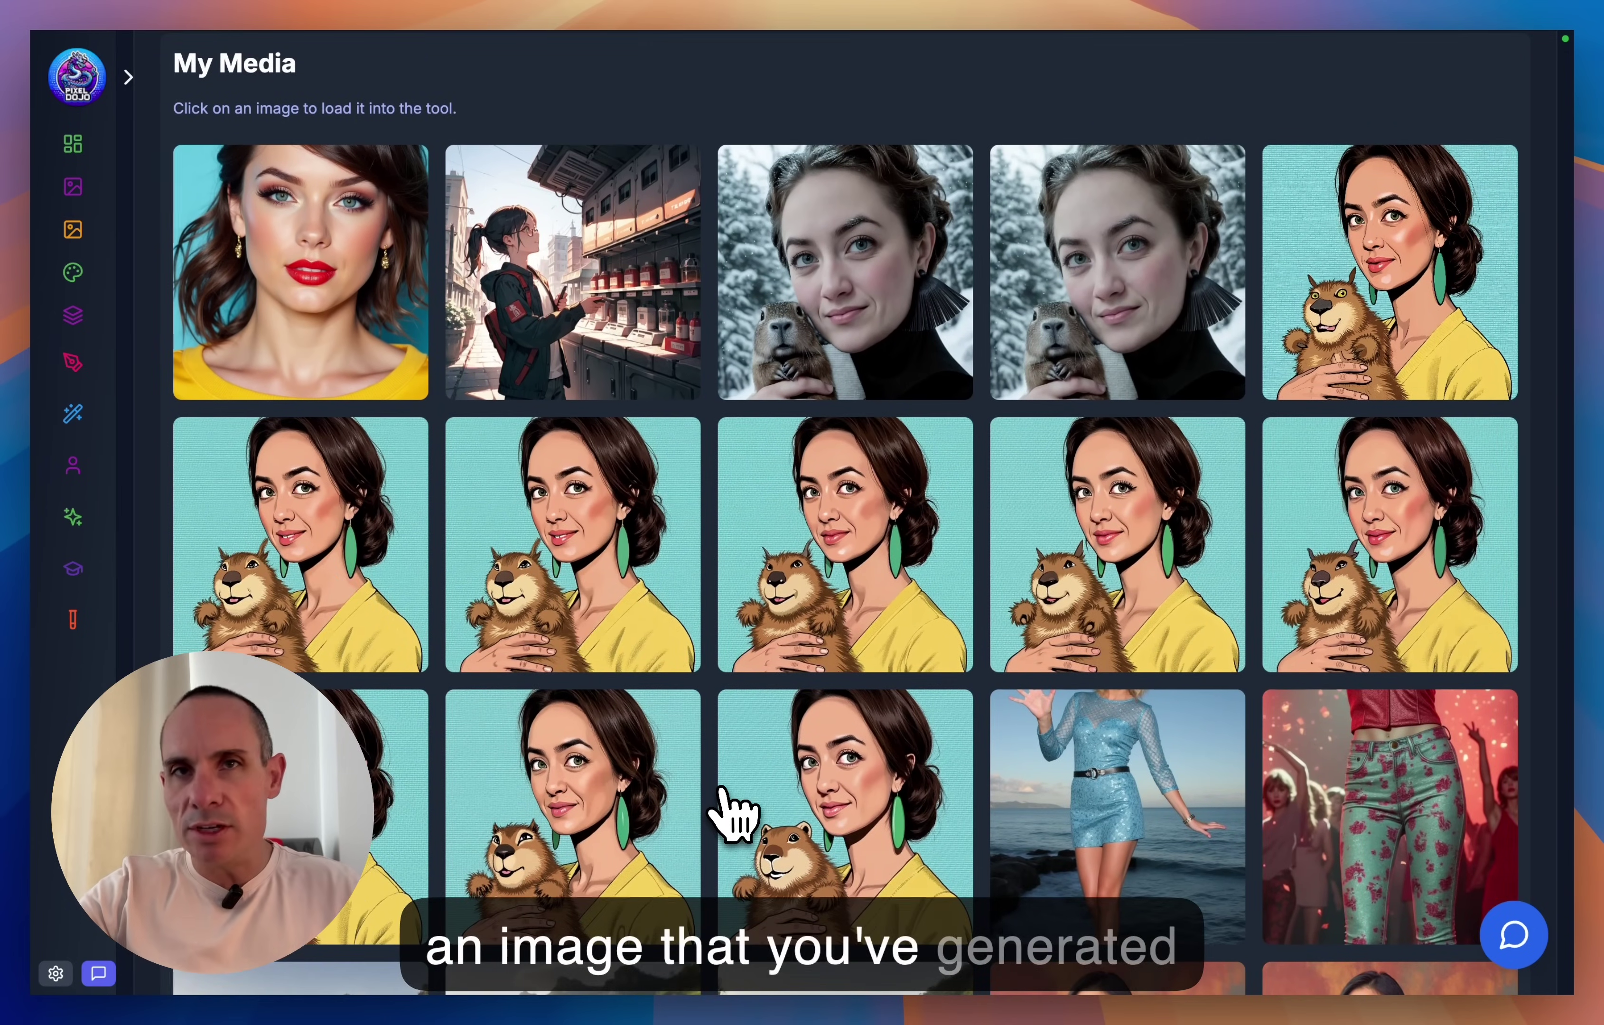
scroll(723, 797, up, 10)
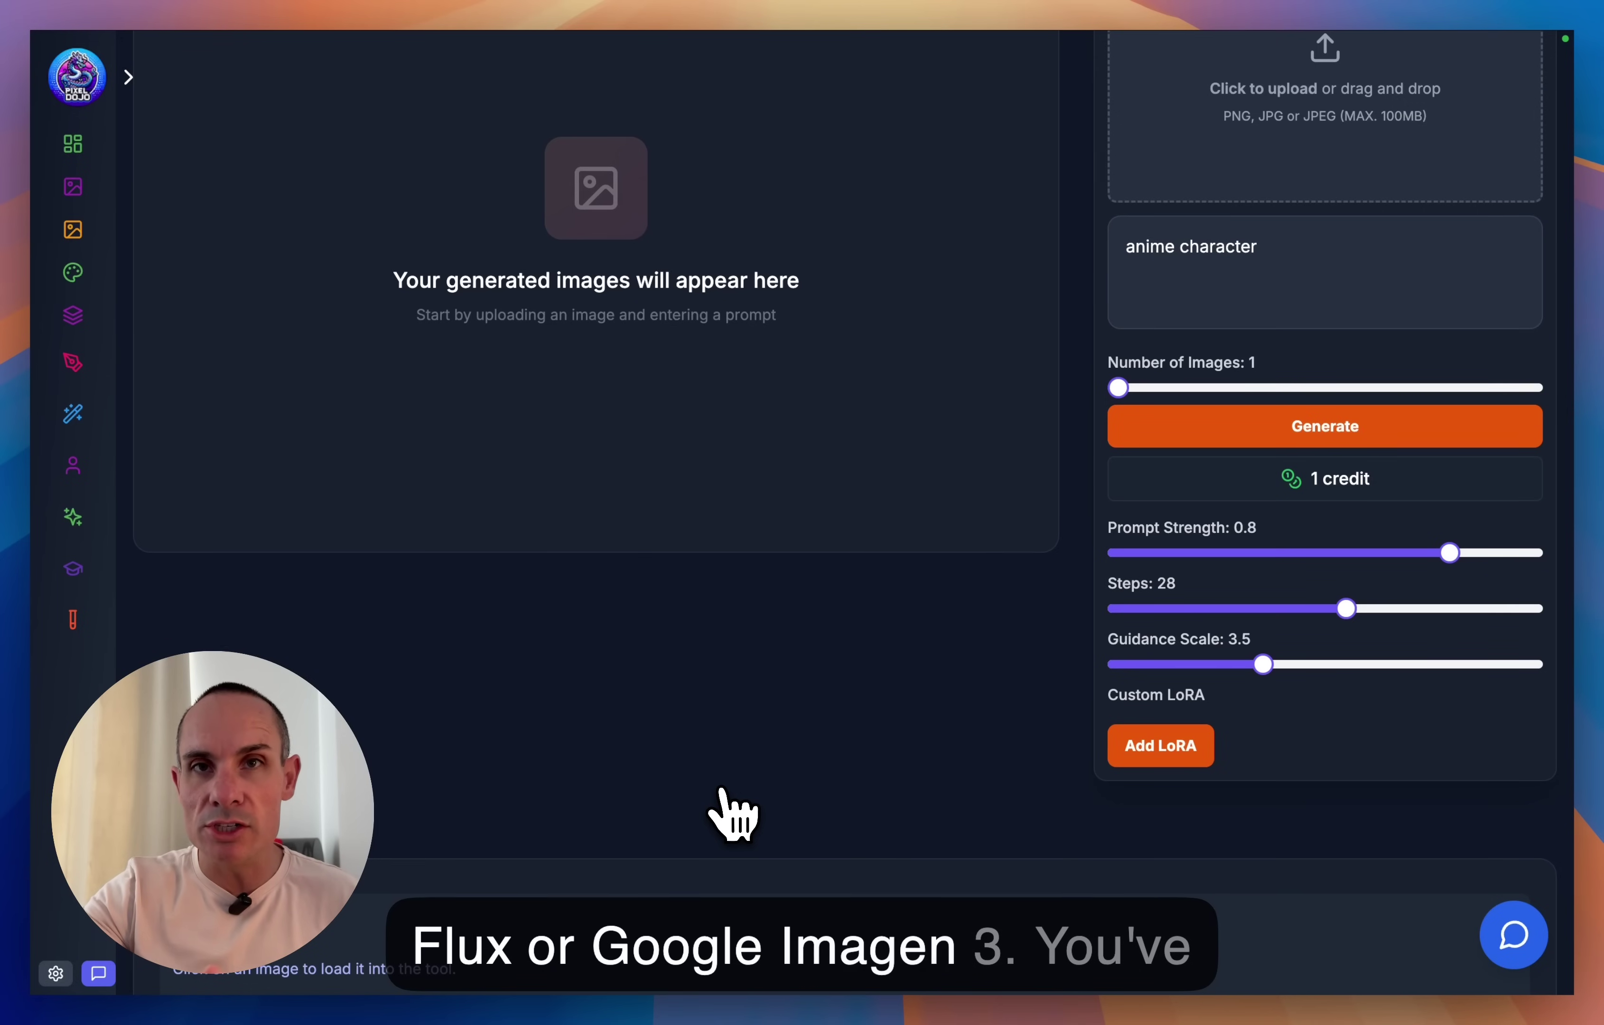
scroll(809, 715, up, 4)
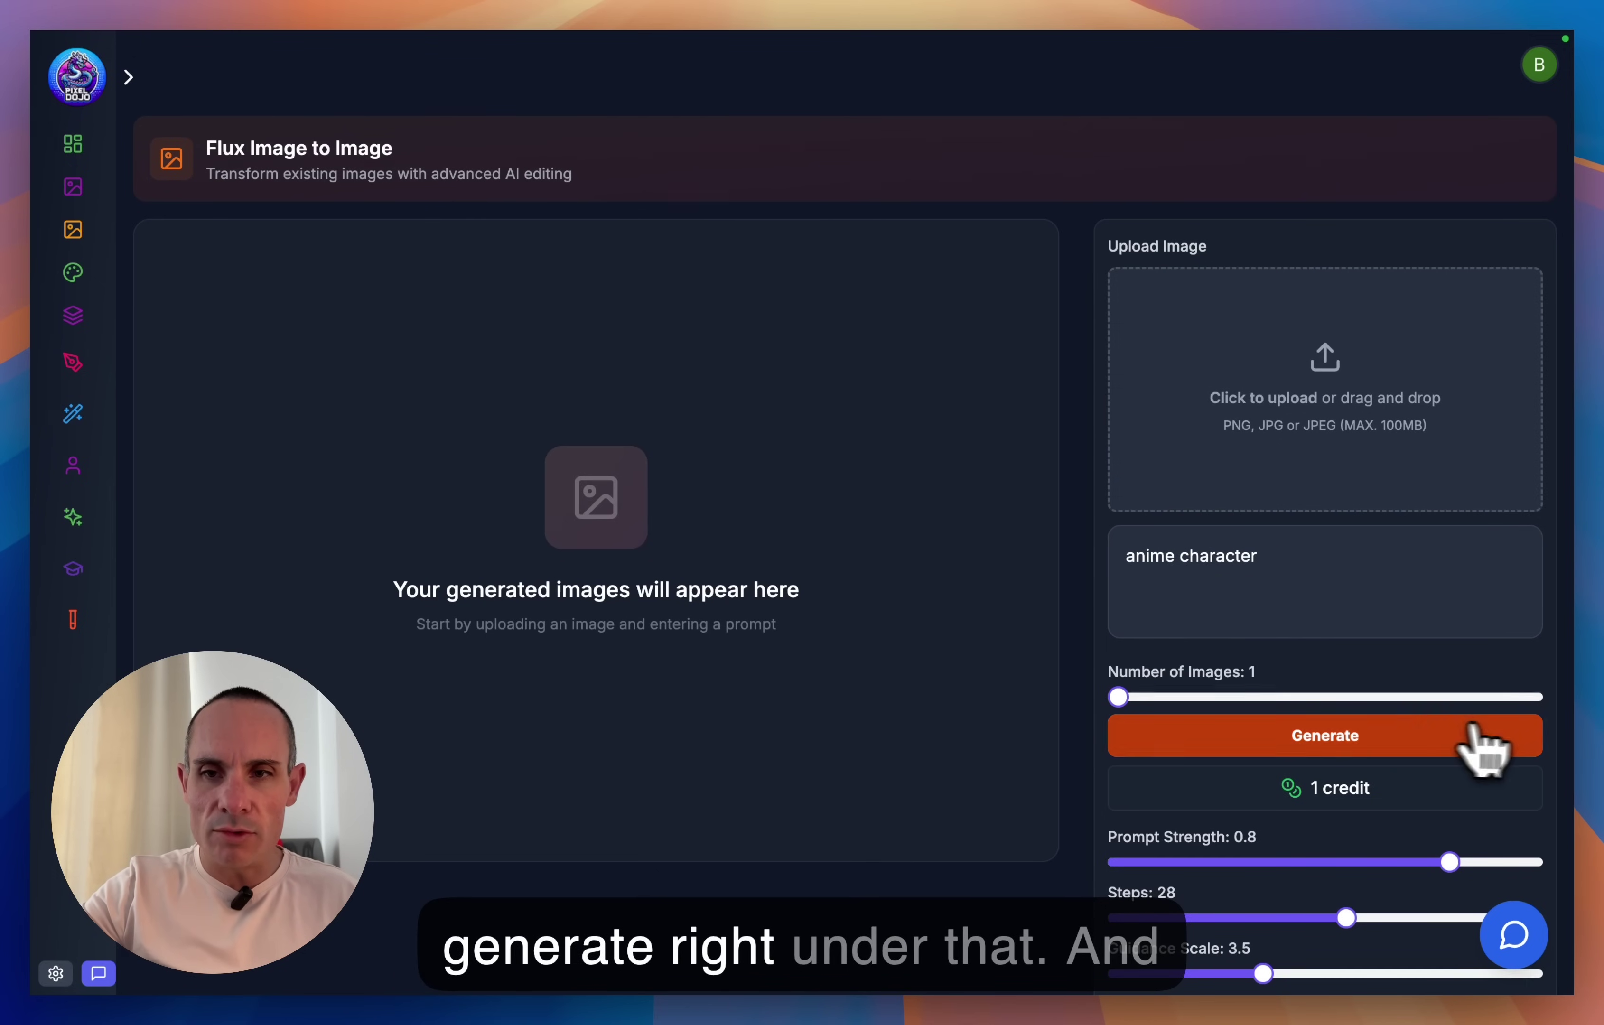
scroll(1287, 688, down, 2)
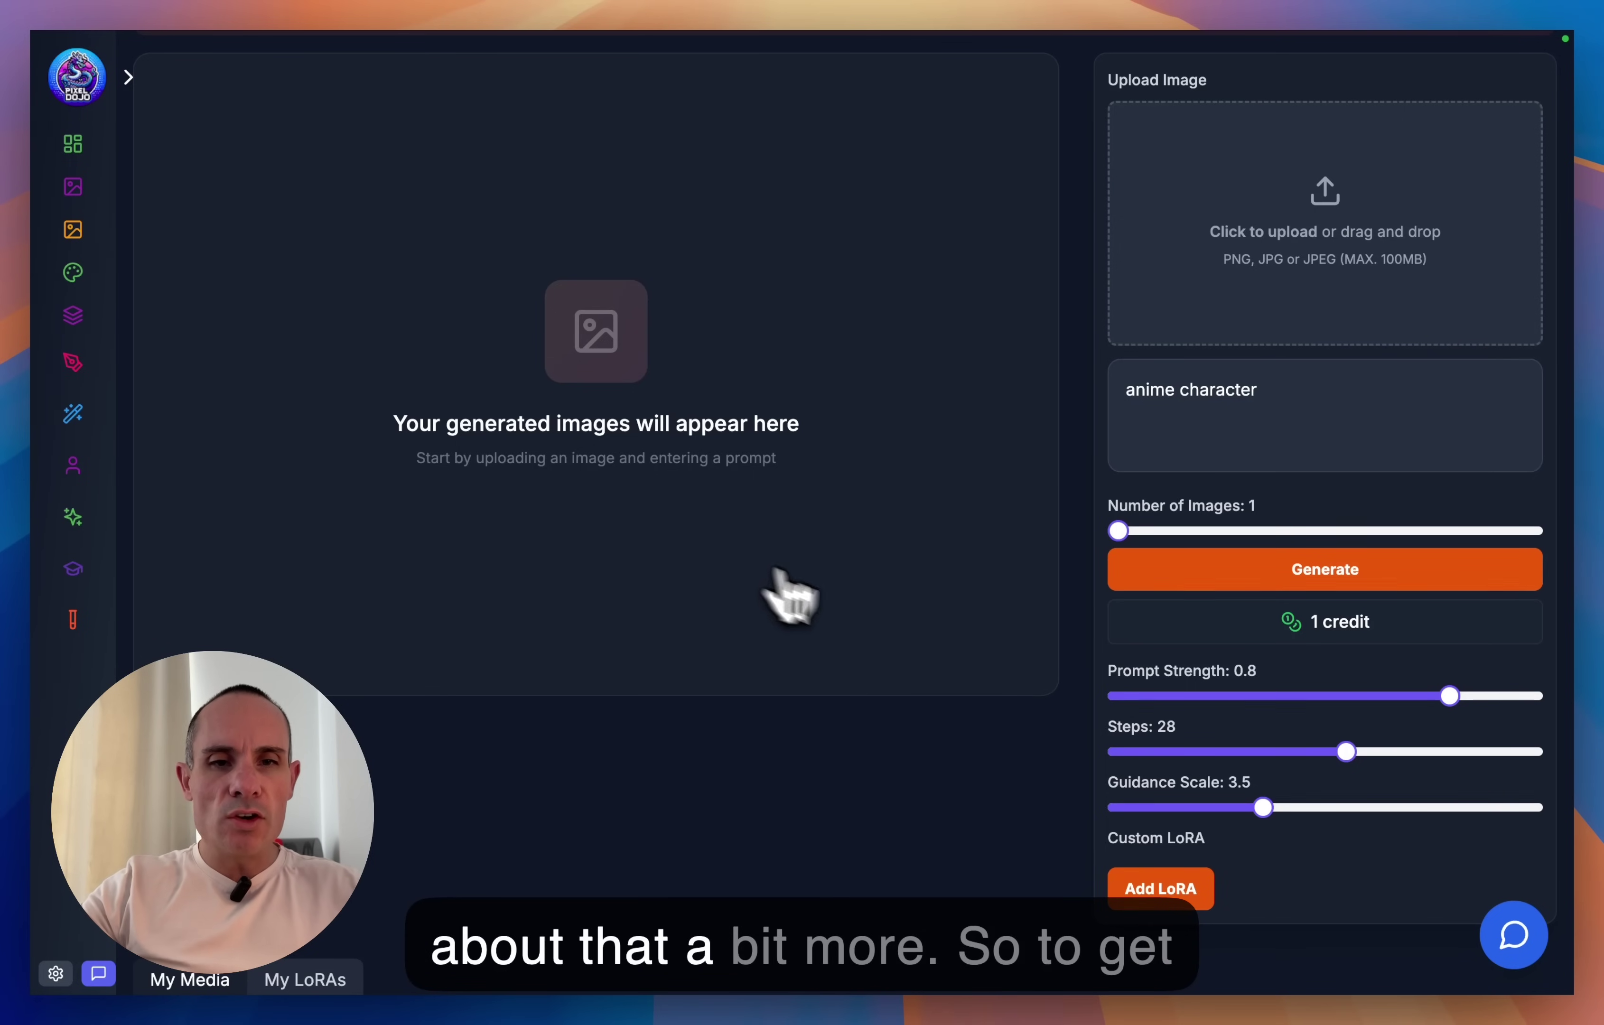
Page through My Media and pick the woman in the yellow sweater as the base image.
scroll(856, 617, down, 15)
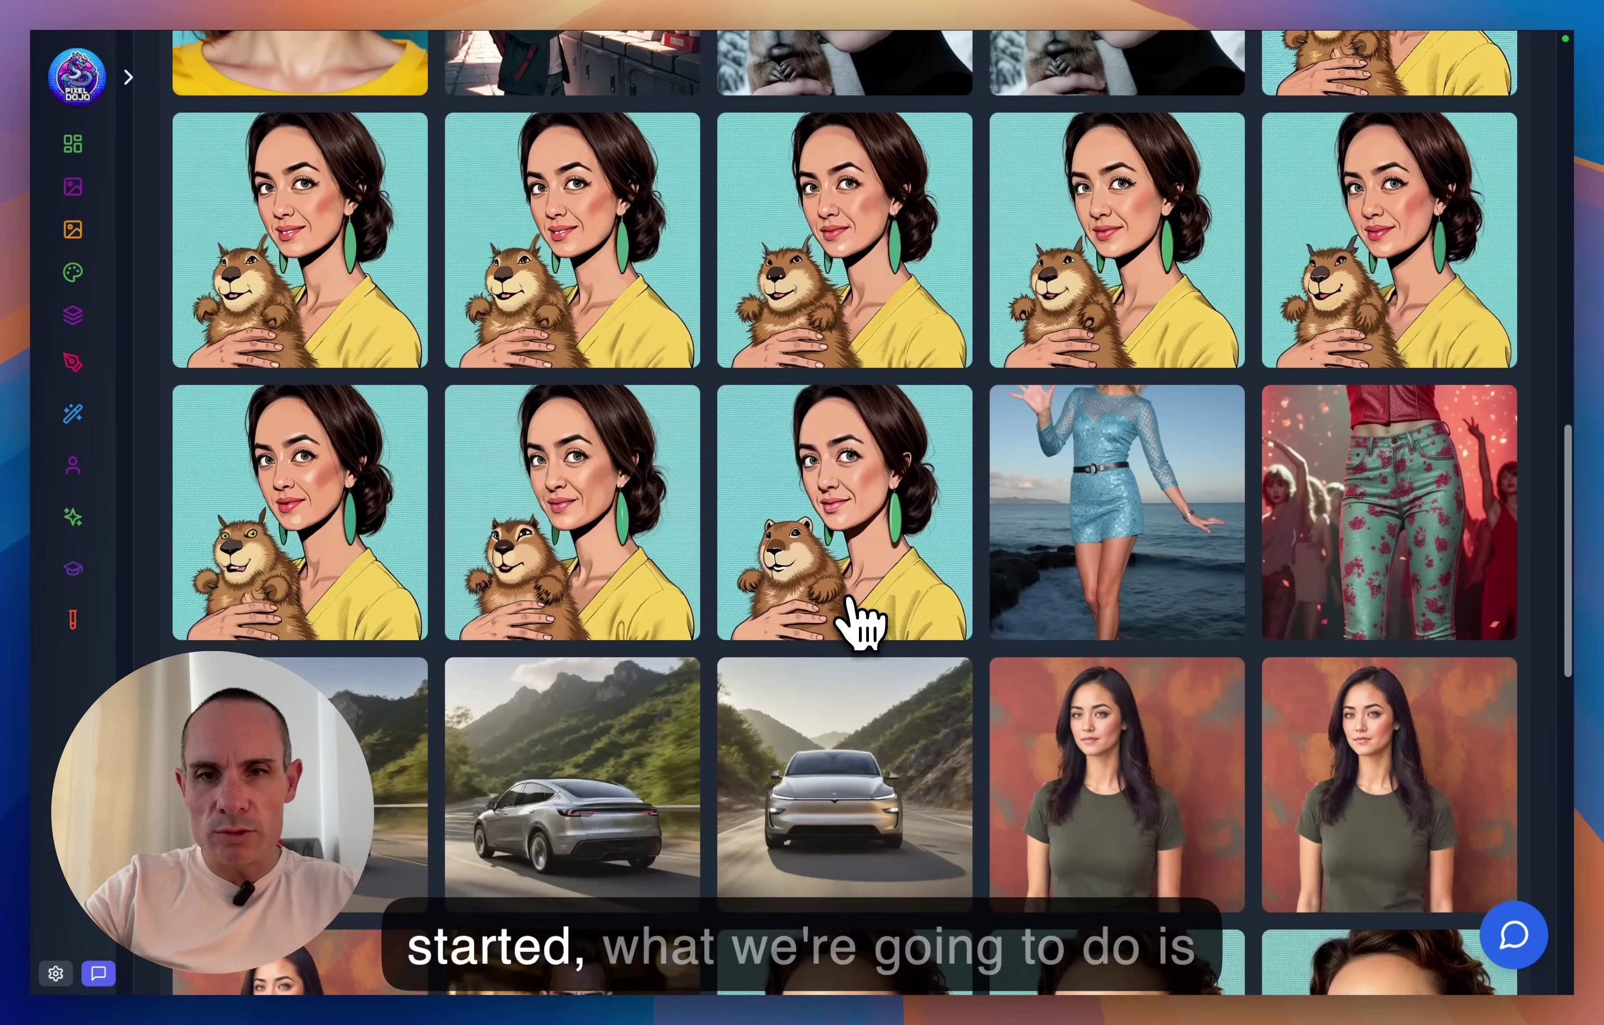
scroll(856, 617, down, 20)
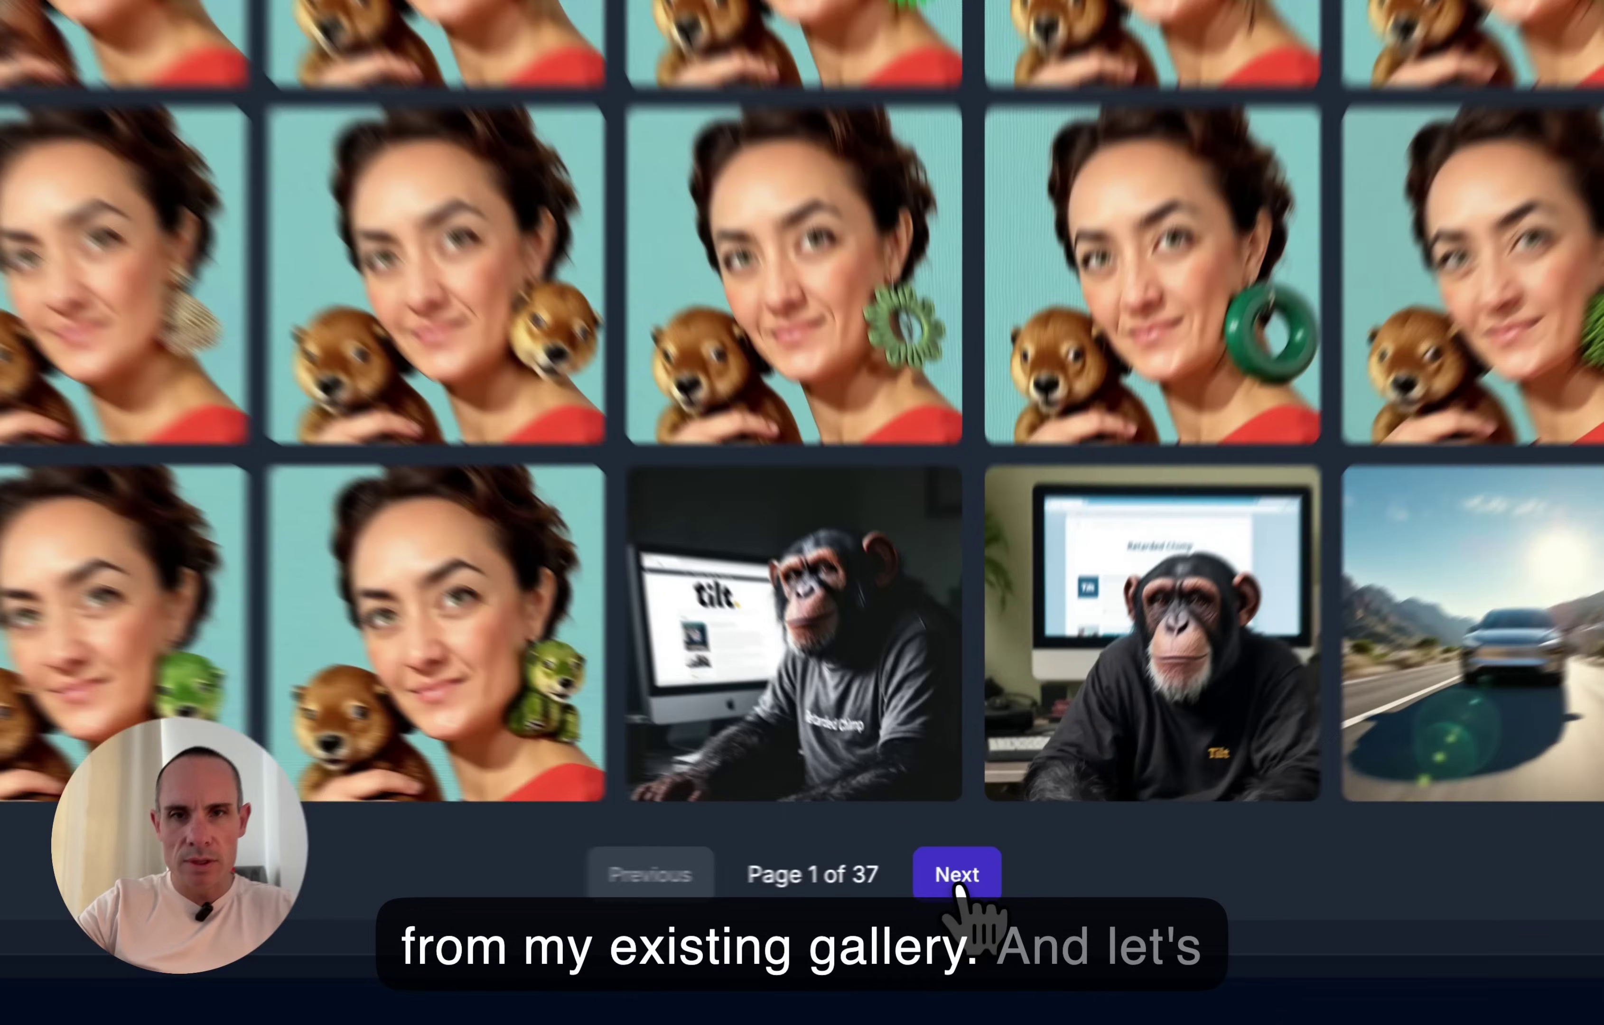
click(970, 877)
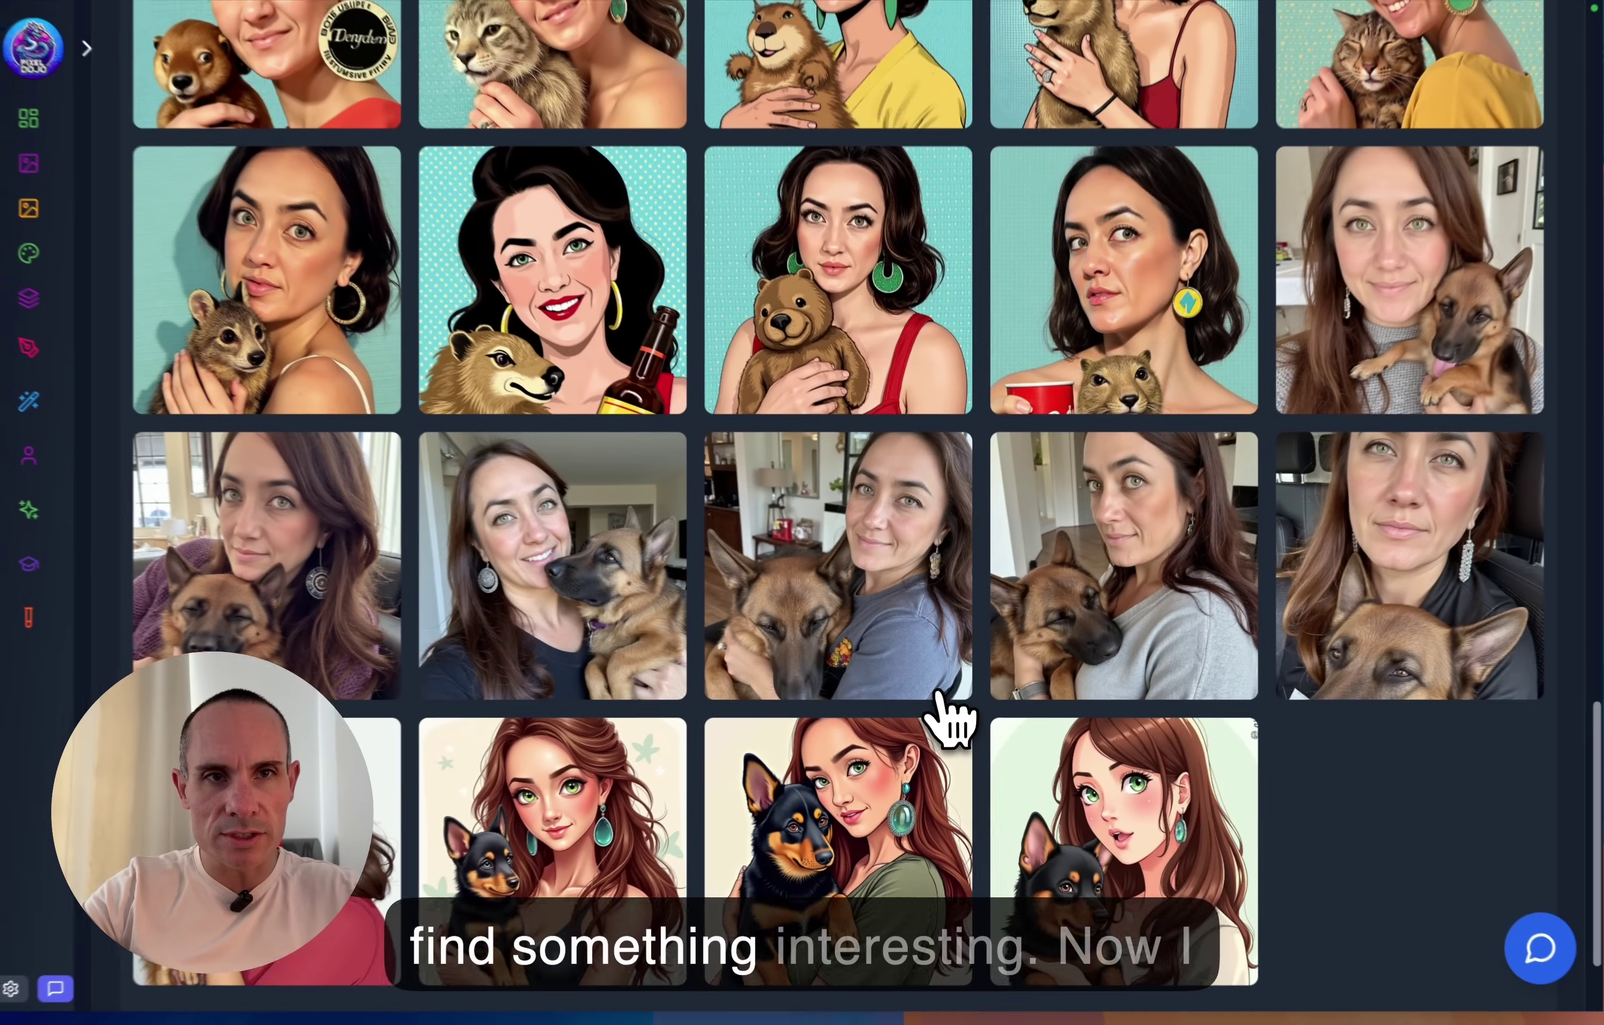
scroll(943, 708, up, 15)
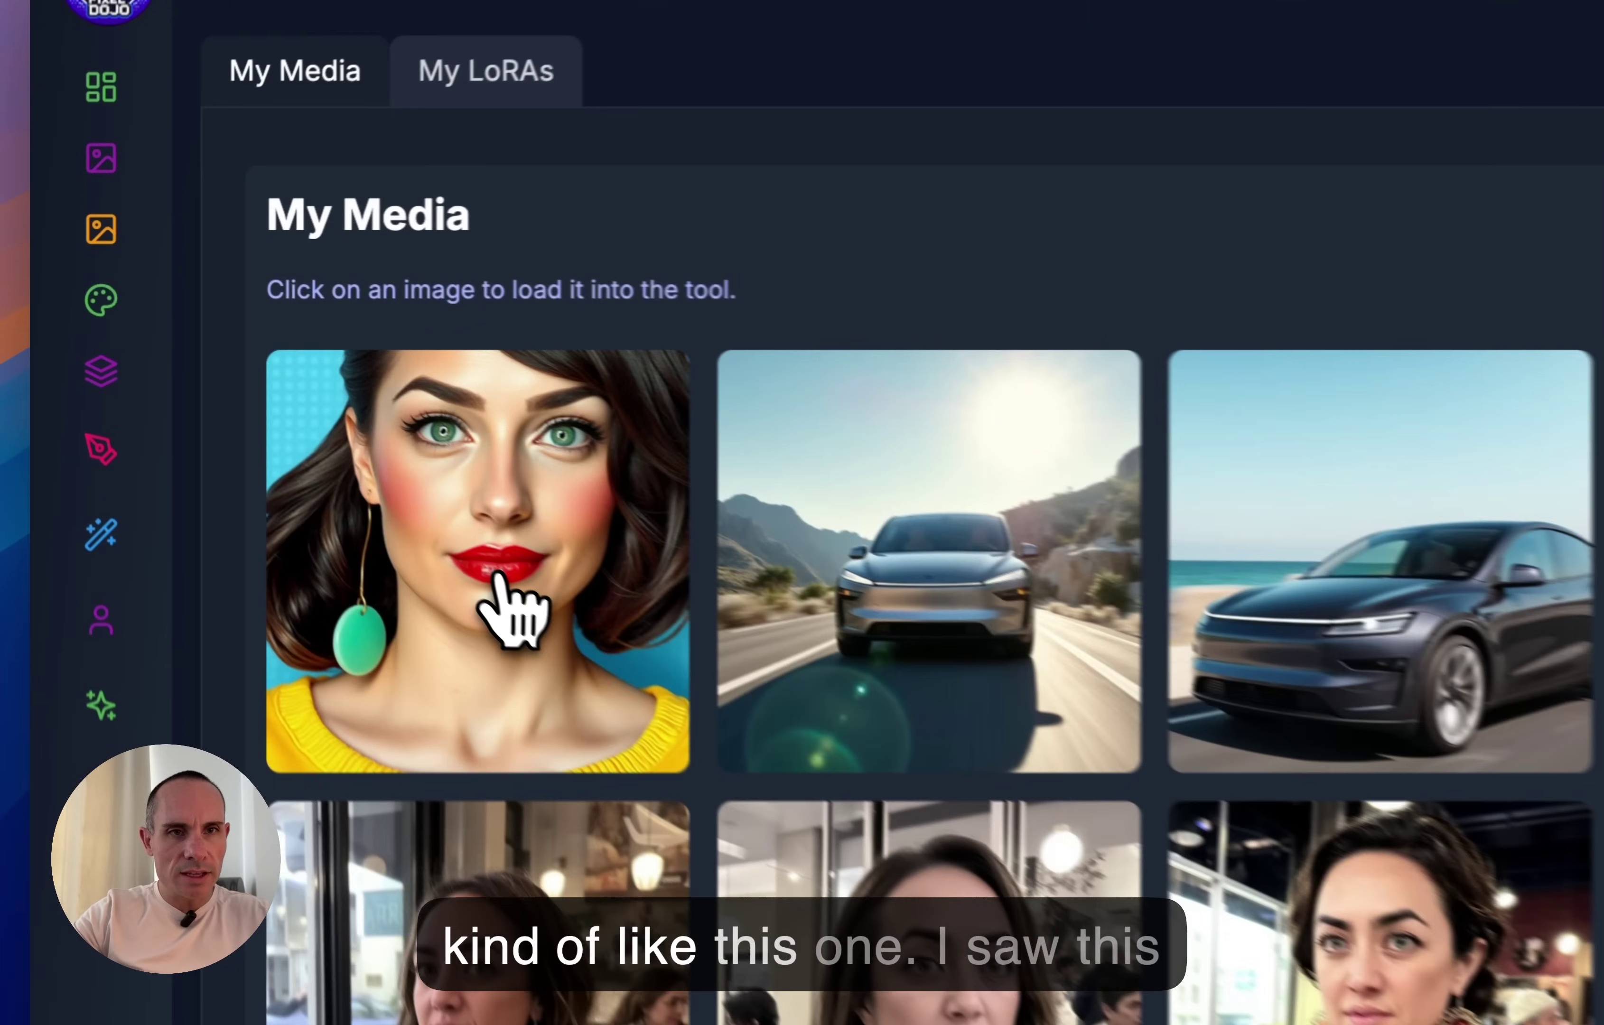
click(311, 338)
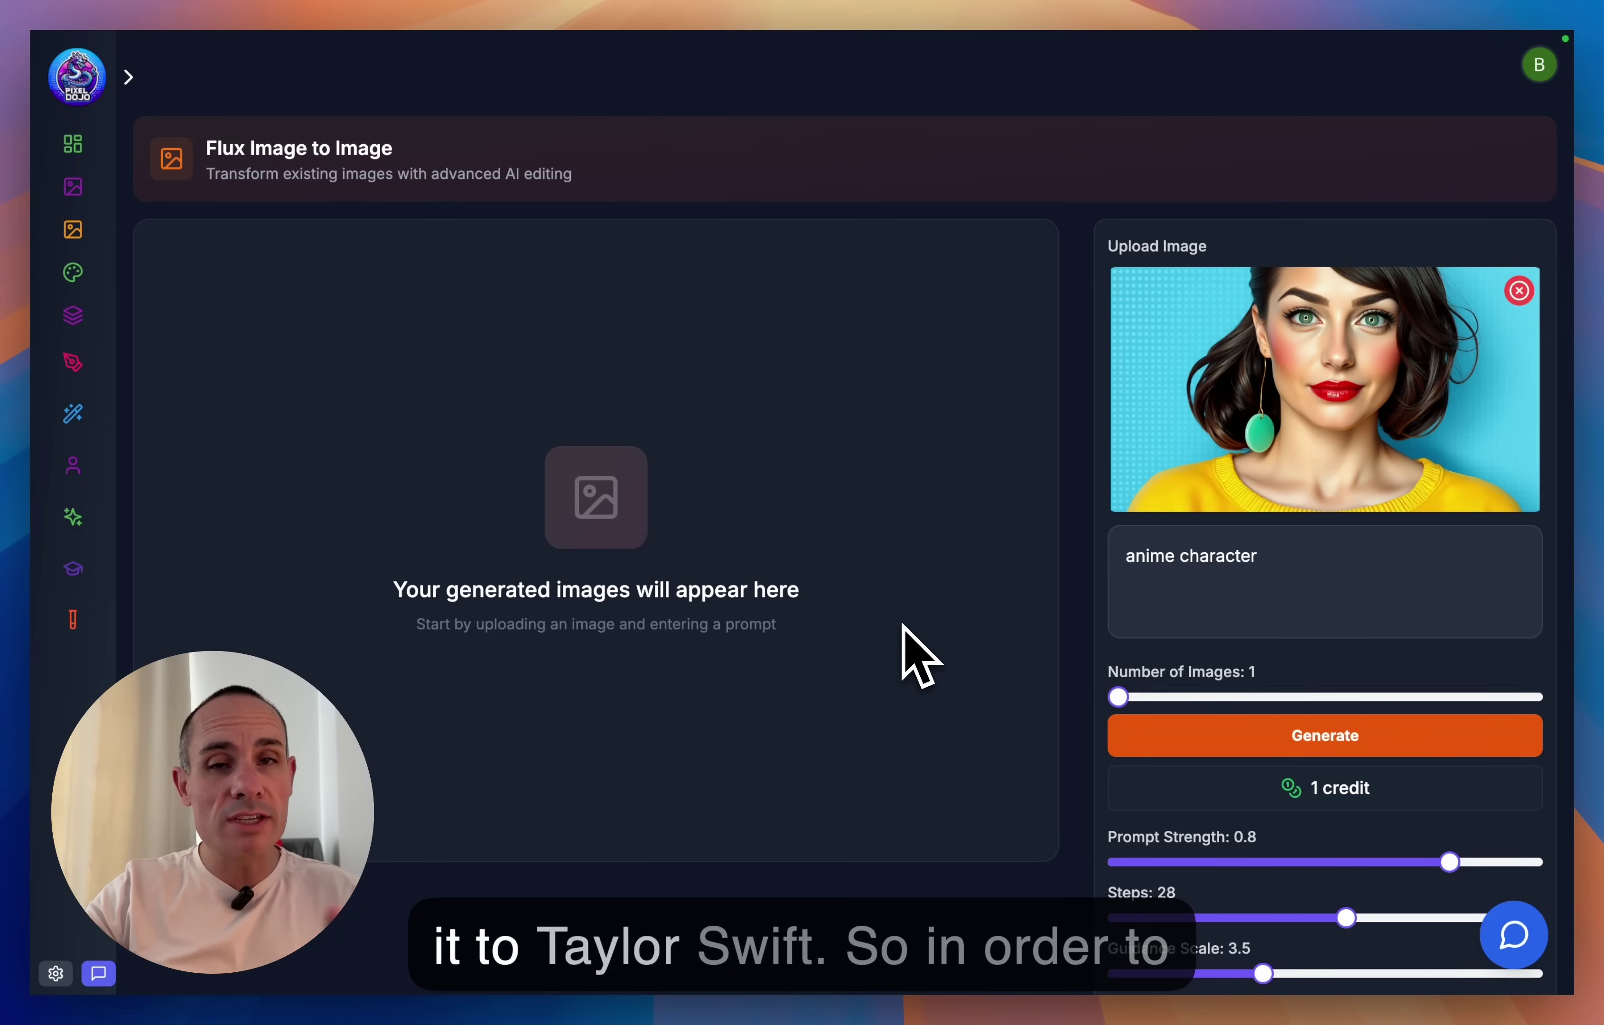
Add the TOKSWIFTIE custom LoRA at 0.80 from My Custom Models.
scroll(903, 657, down, 10)
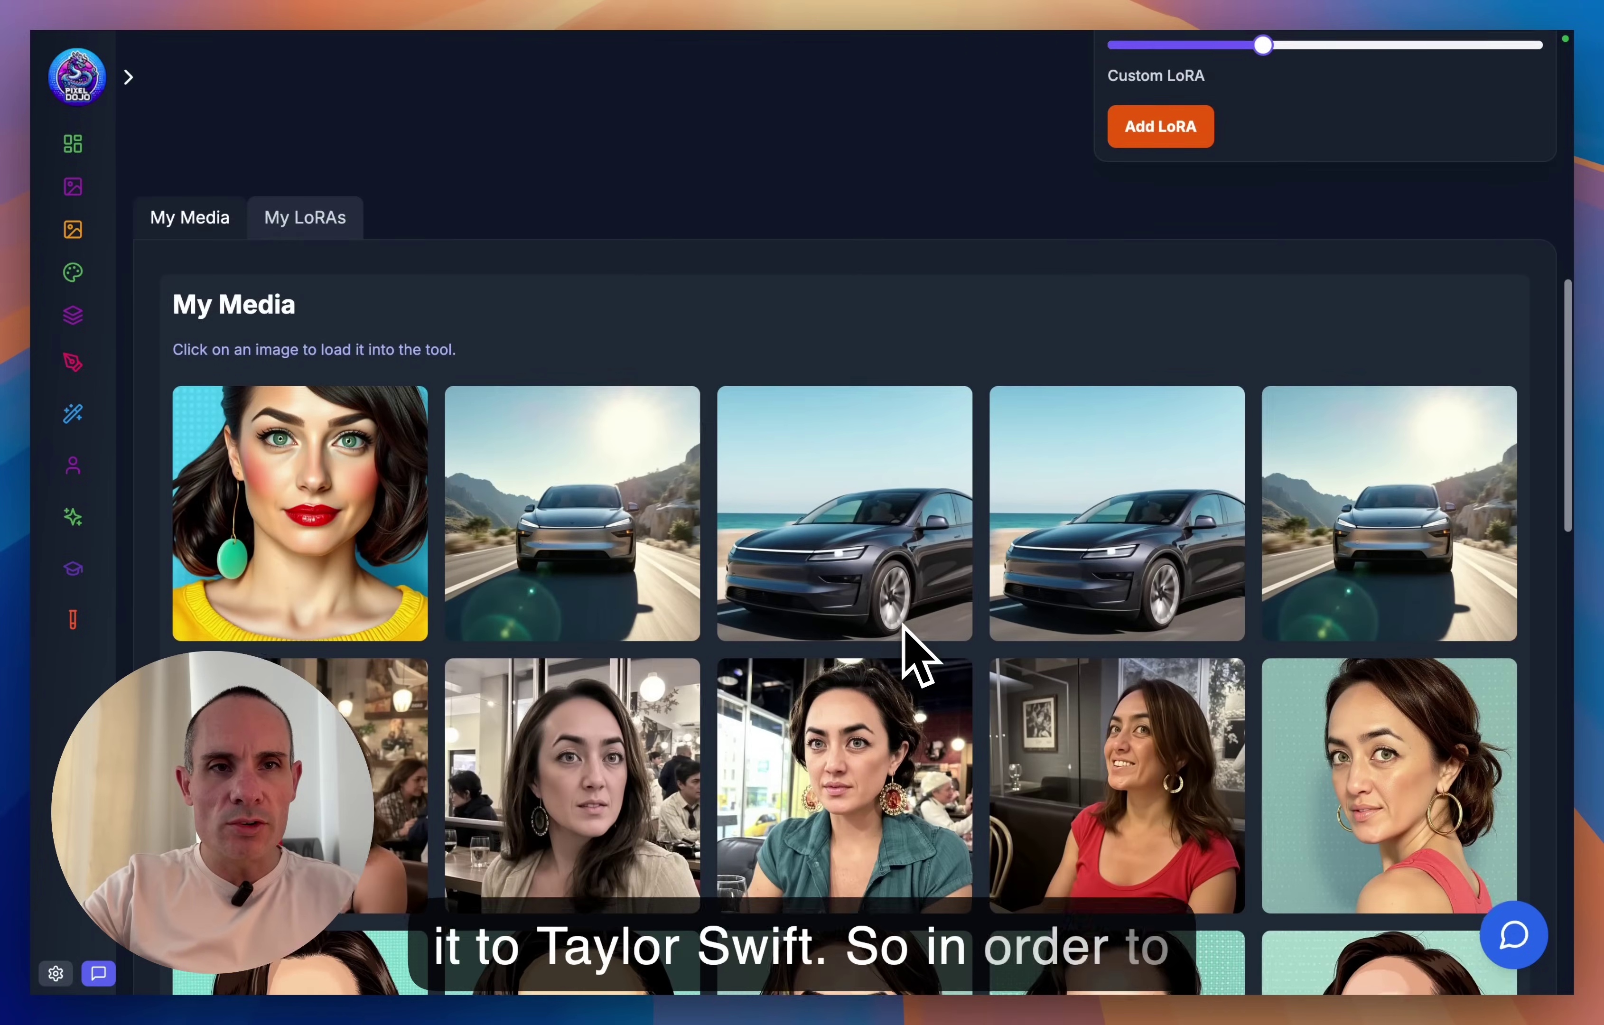
scroll(903, 658, up, 5)
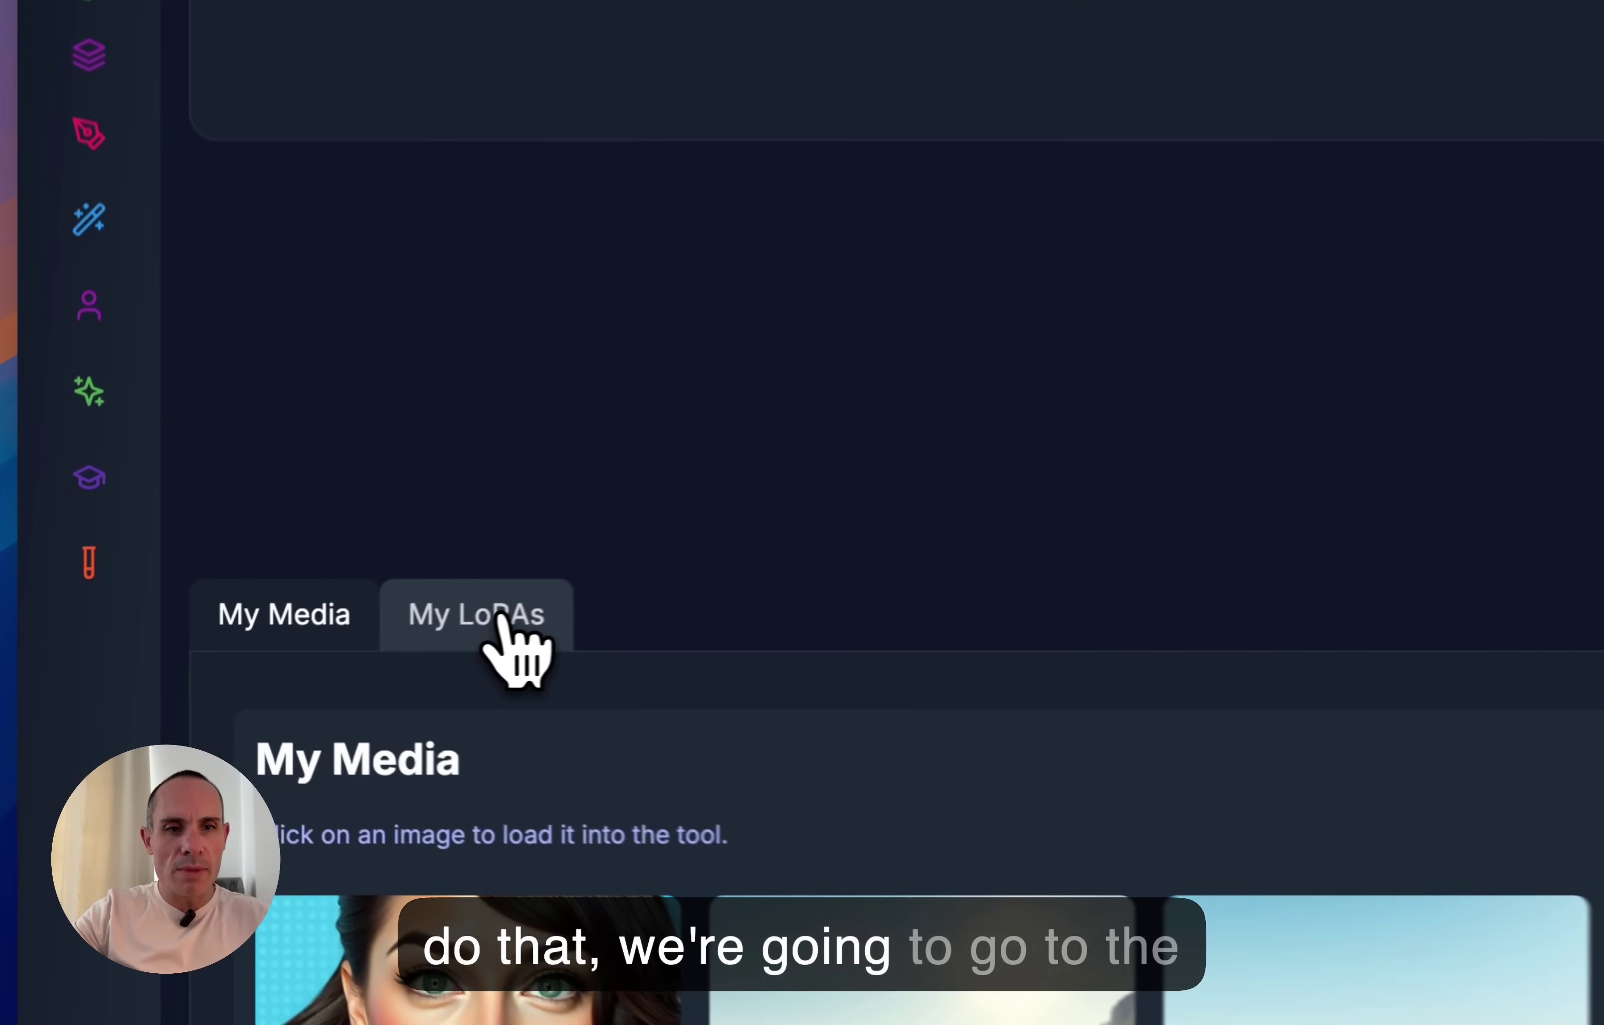
click(305, 650)
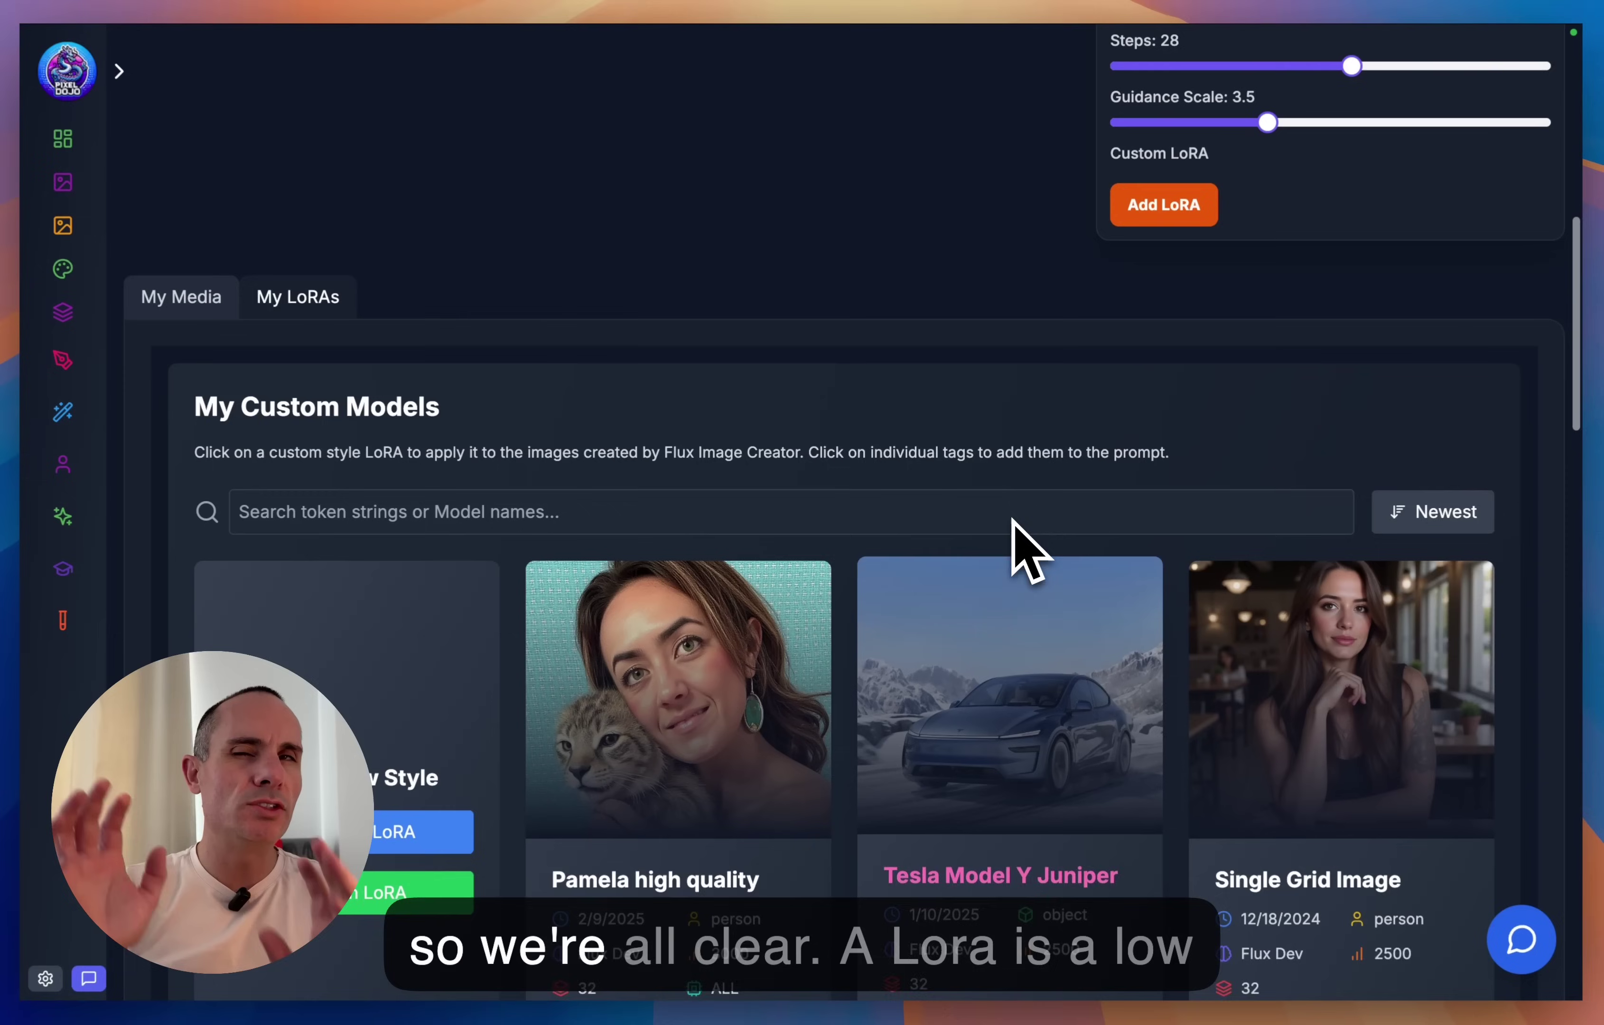
scroll(1025, 550, up, 1)
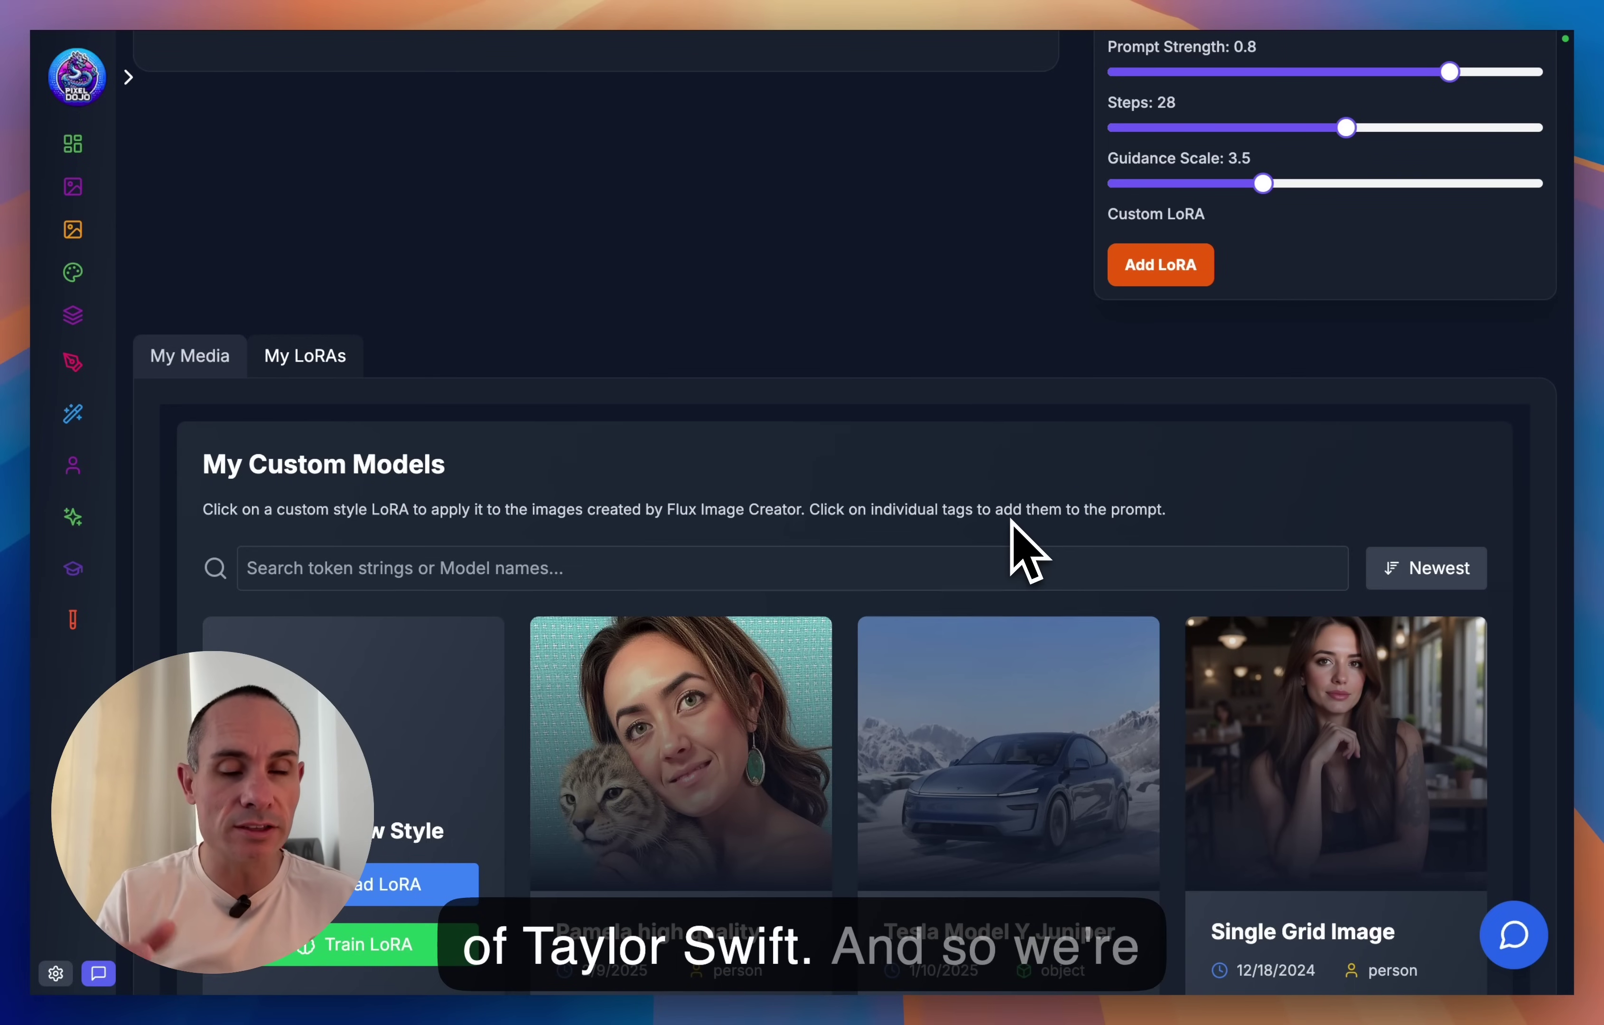
scroll(952, 813, down, 15)
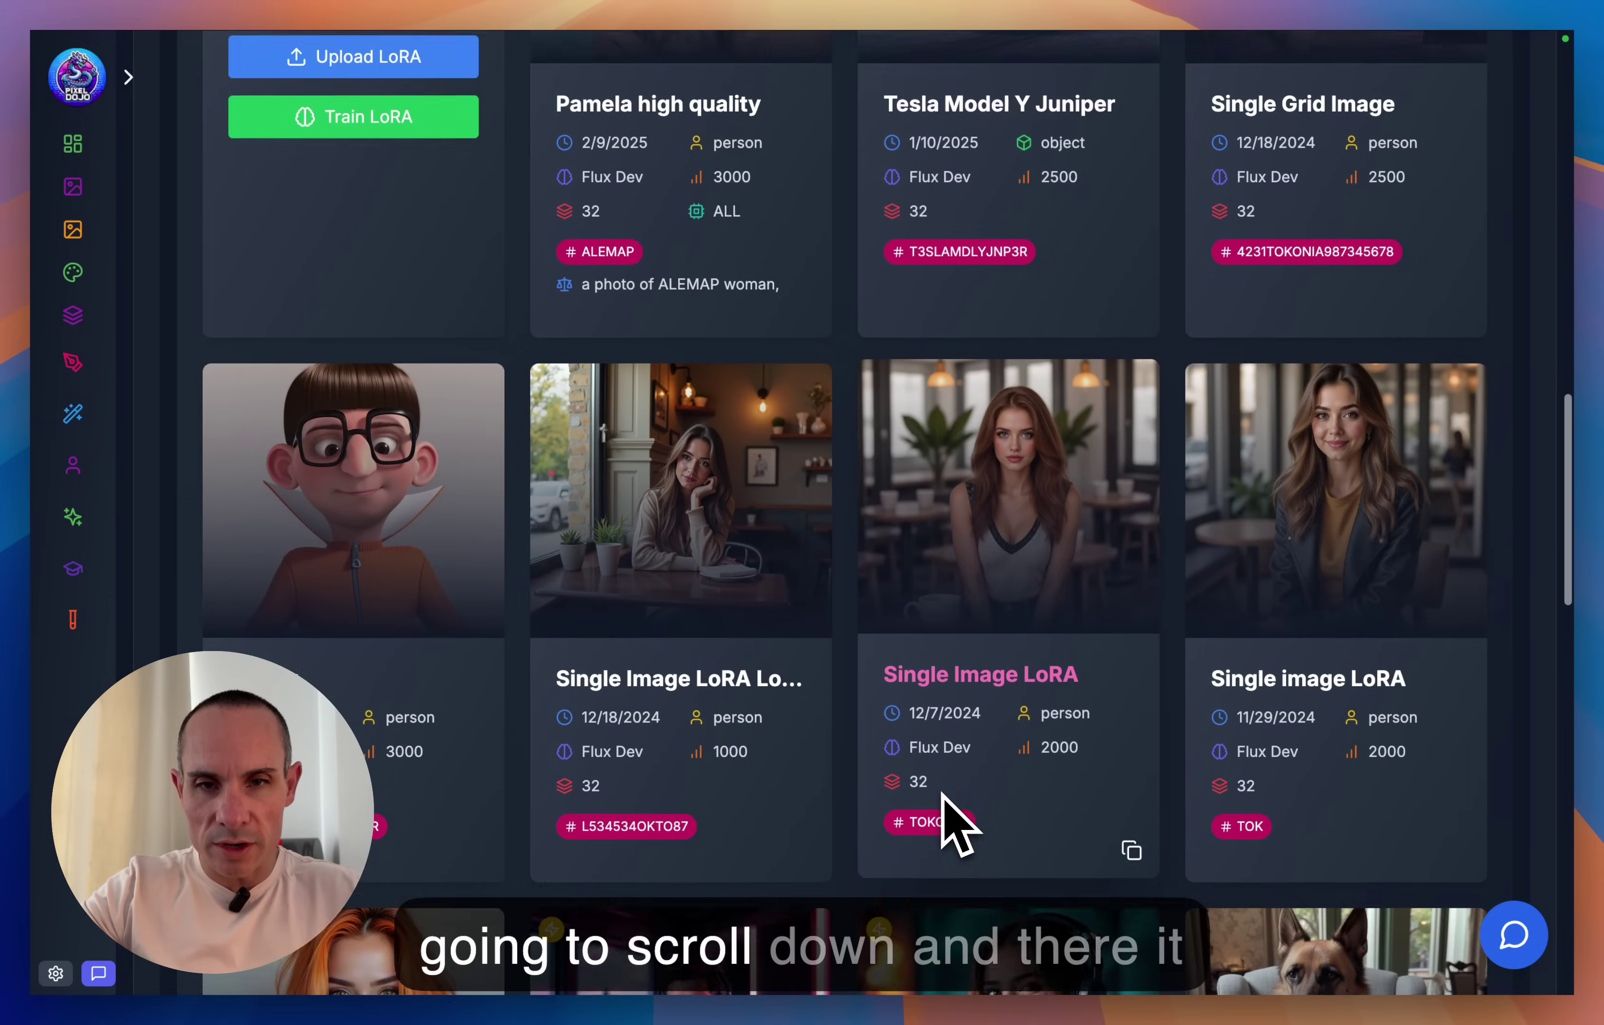
scroll(942, 795, down, 14)
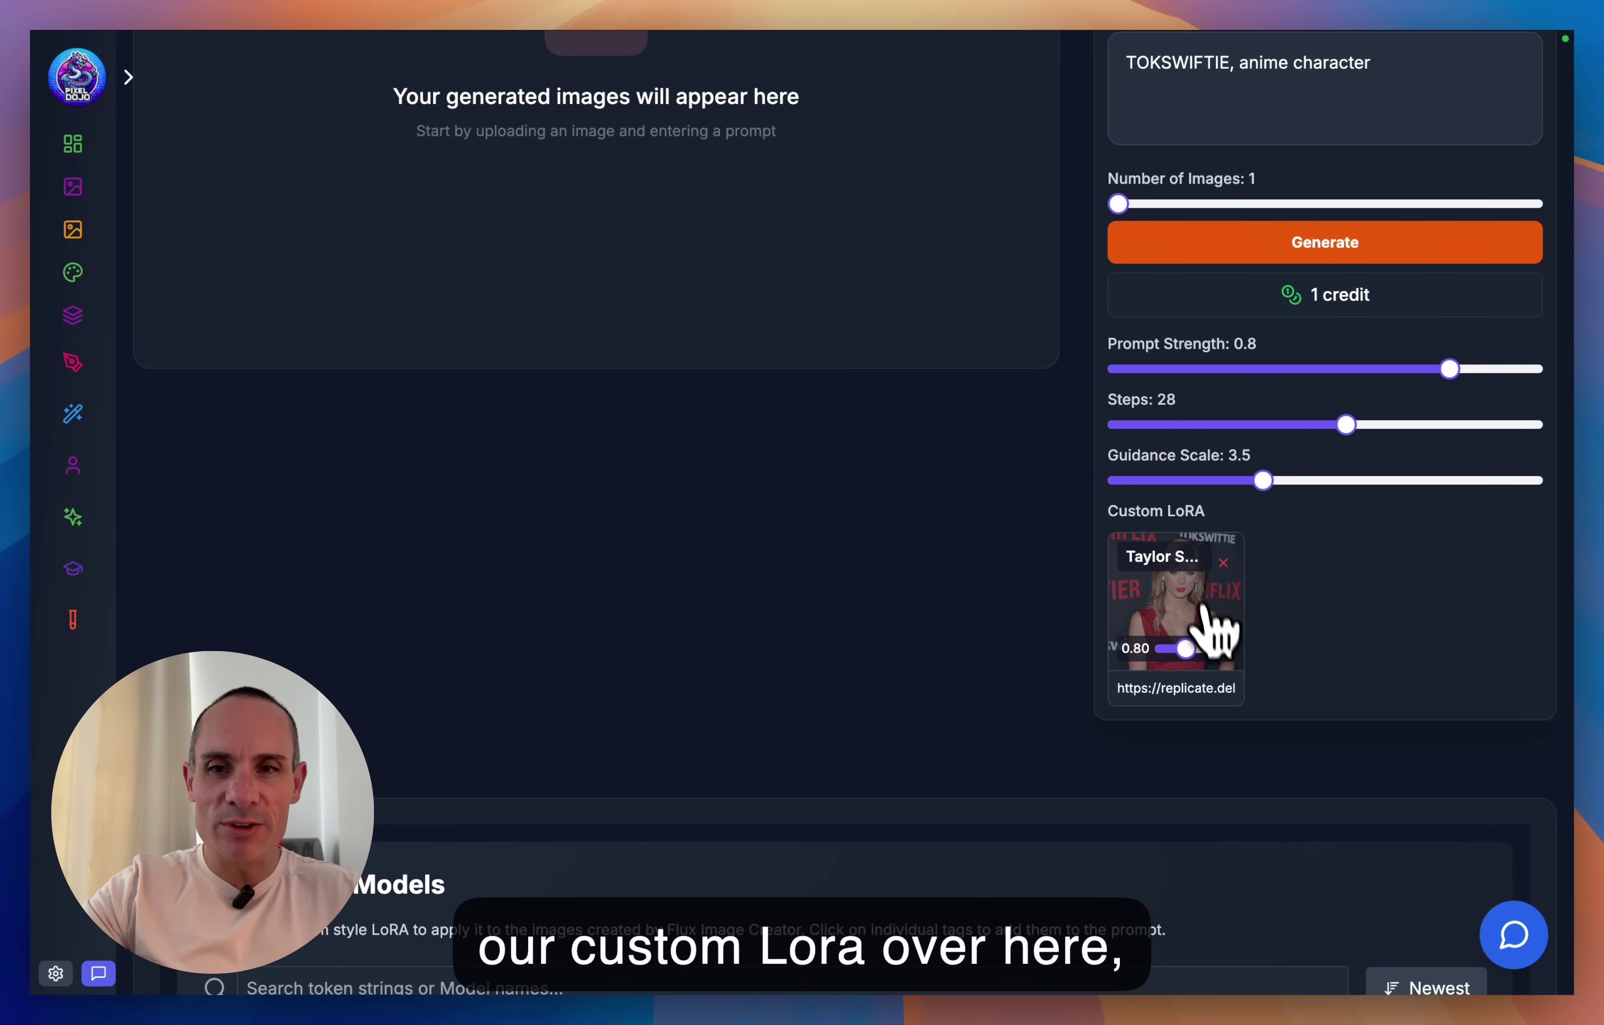
Delete 'anime character' from the prompt so it reads just 'TOKSWIFTIE'.
scroll(1298, 631, up, 1)
scroll(1304, 694, up, 6)
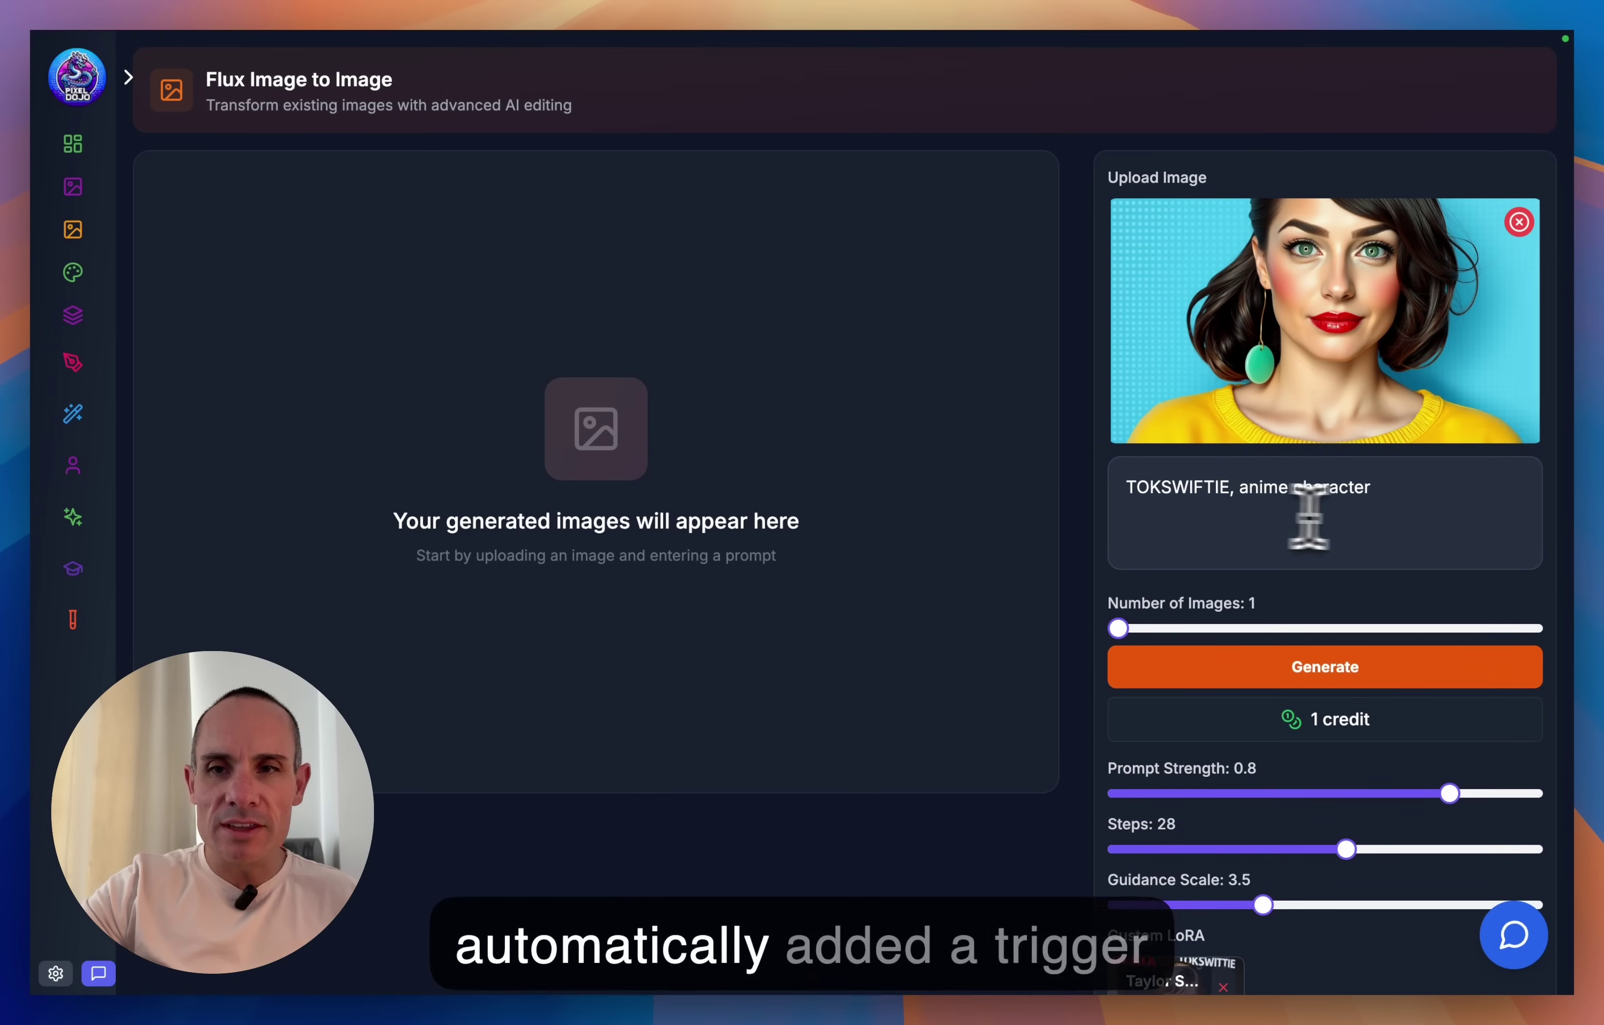
click(1394, 491)
drag(1395, 491, 1250, 493)
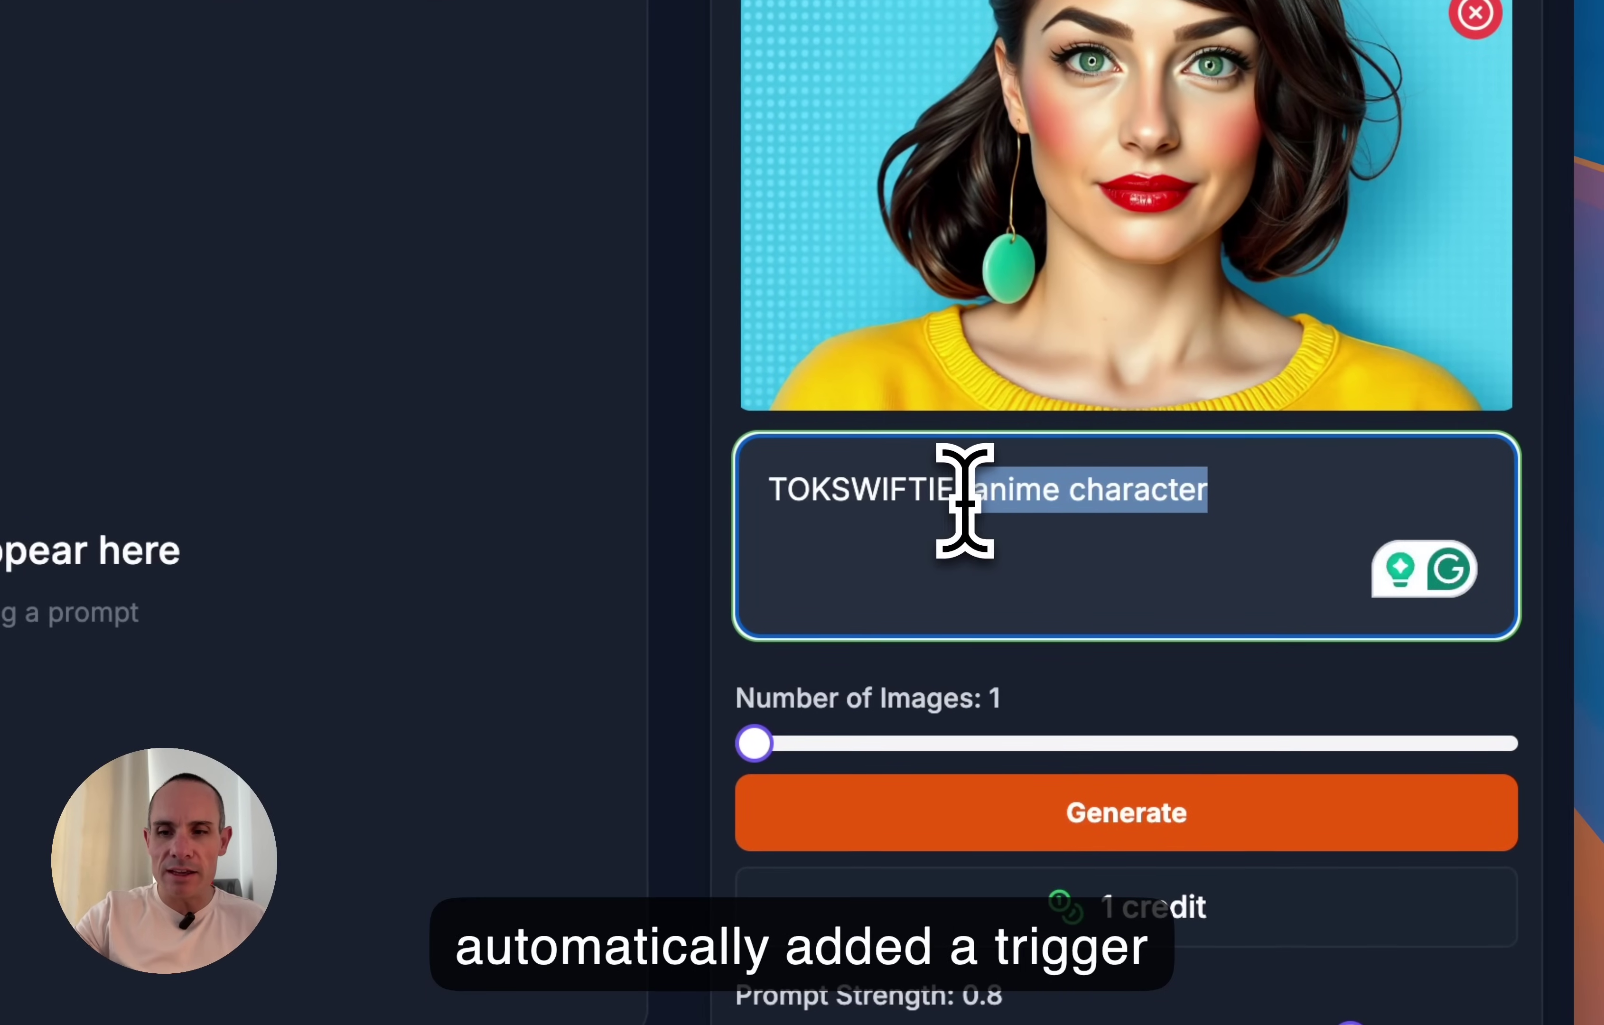
key(BackSpace)
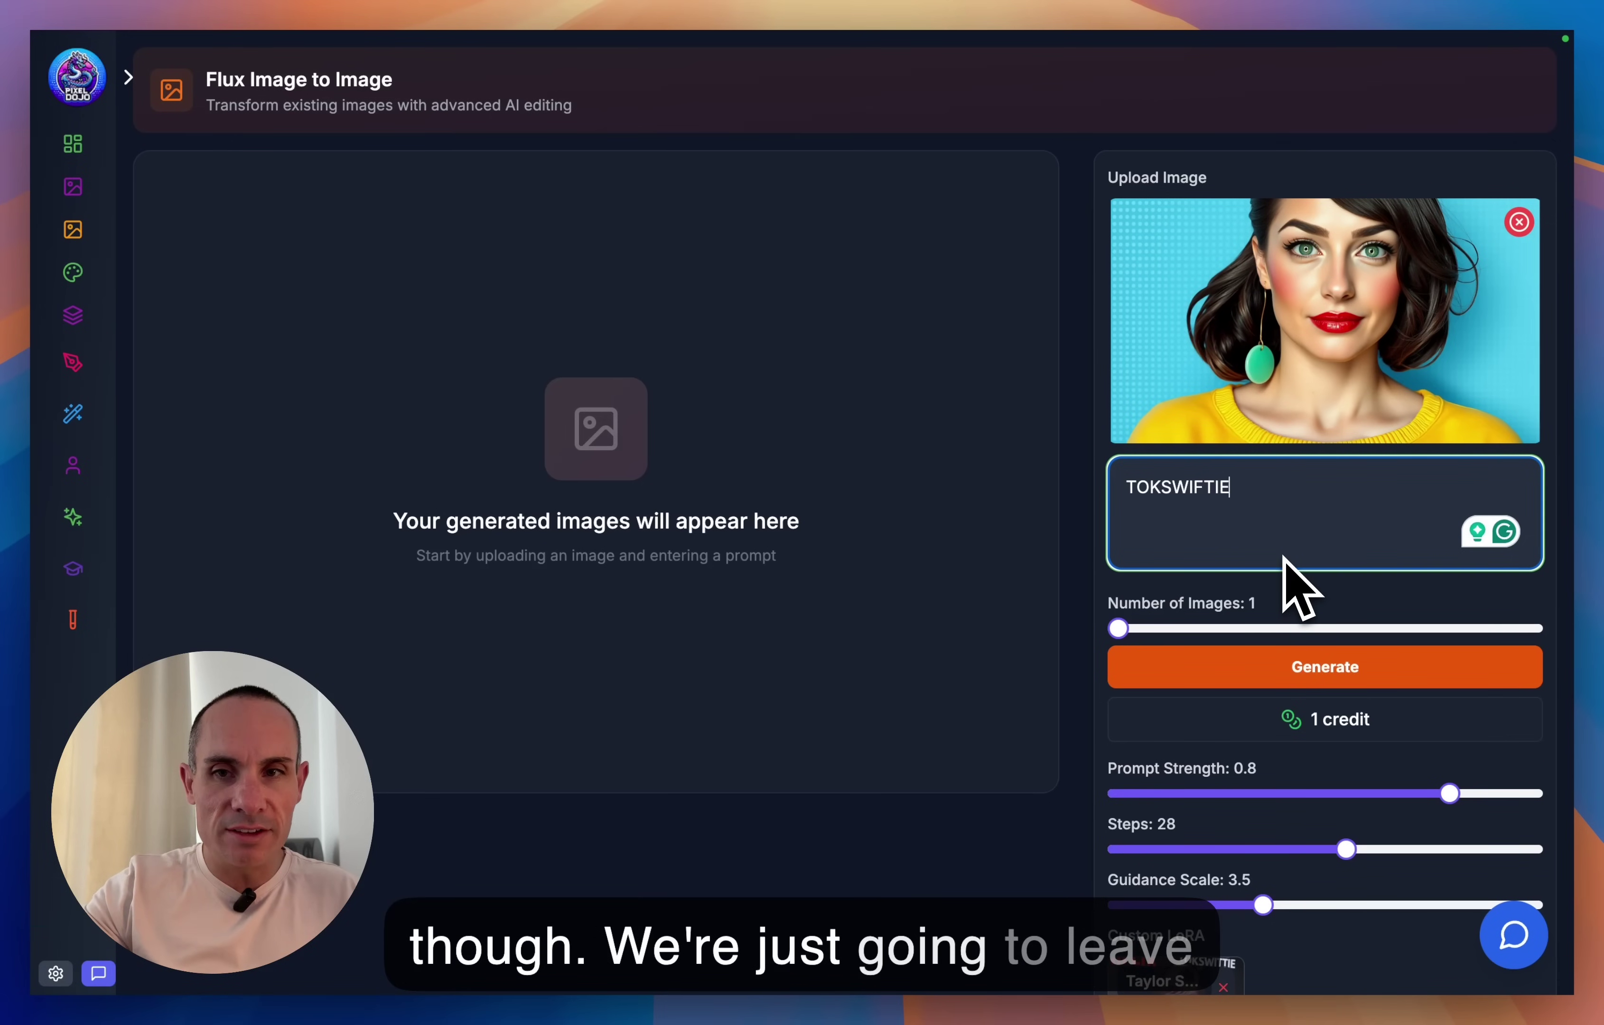
Generate a realistic portrait of the woman from the TOKSWIFTIE-only prompt.
click(1312, 664)
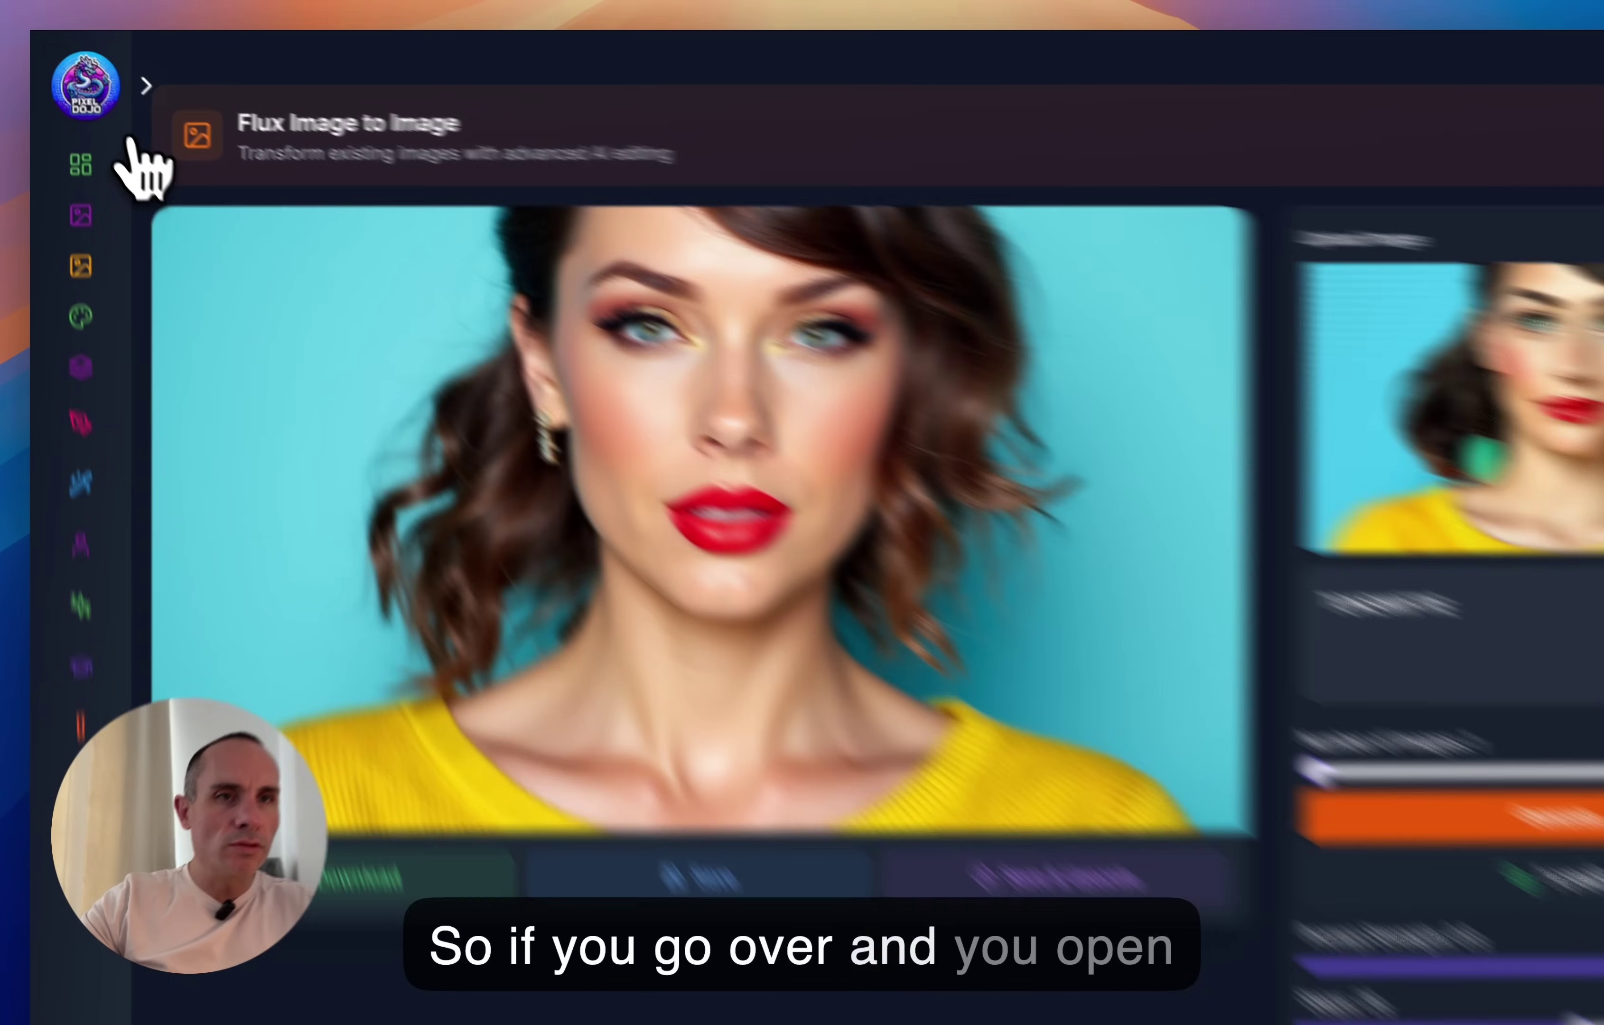
Save the generated portrait to My Media.
click(128, 78)
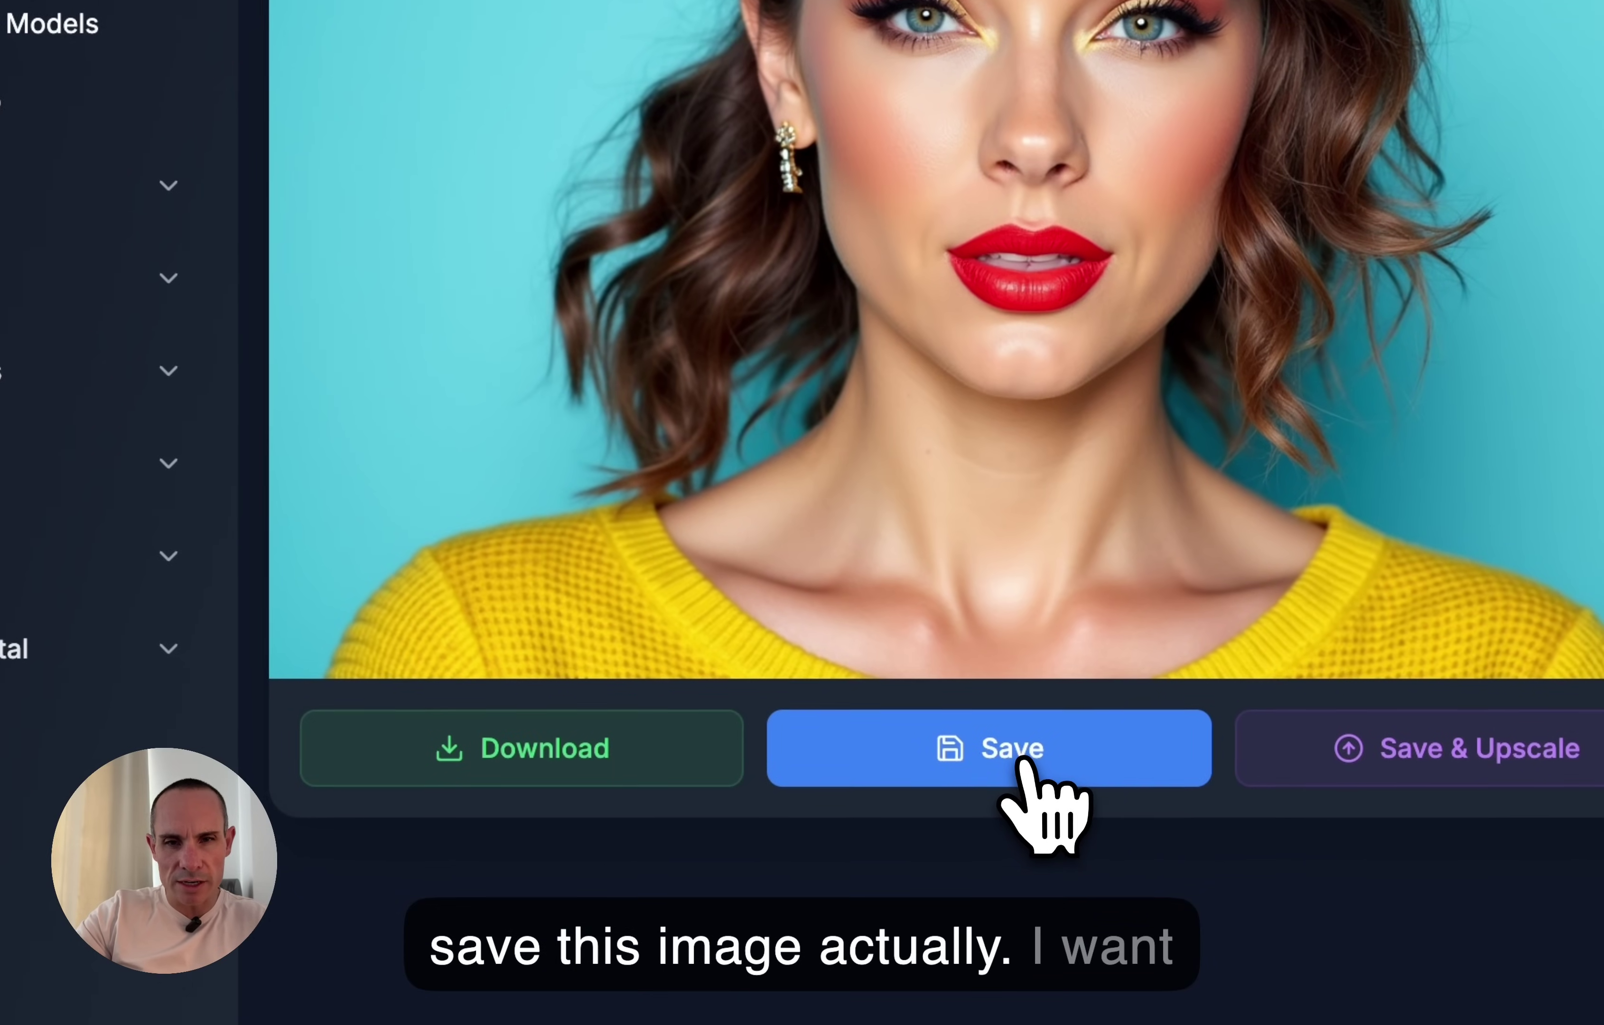
click(1021, 766)
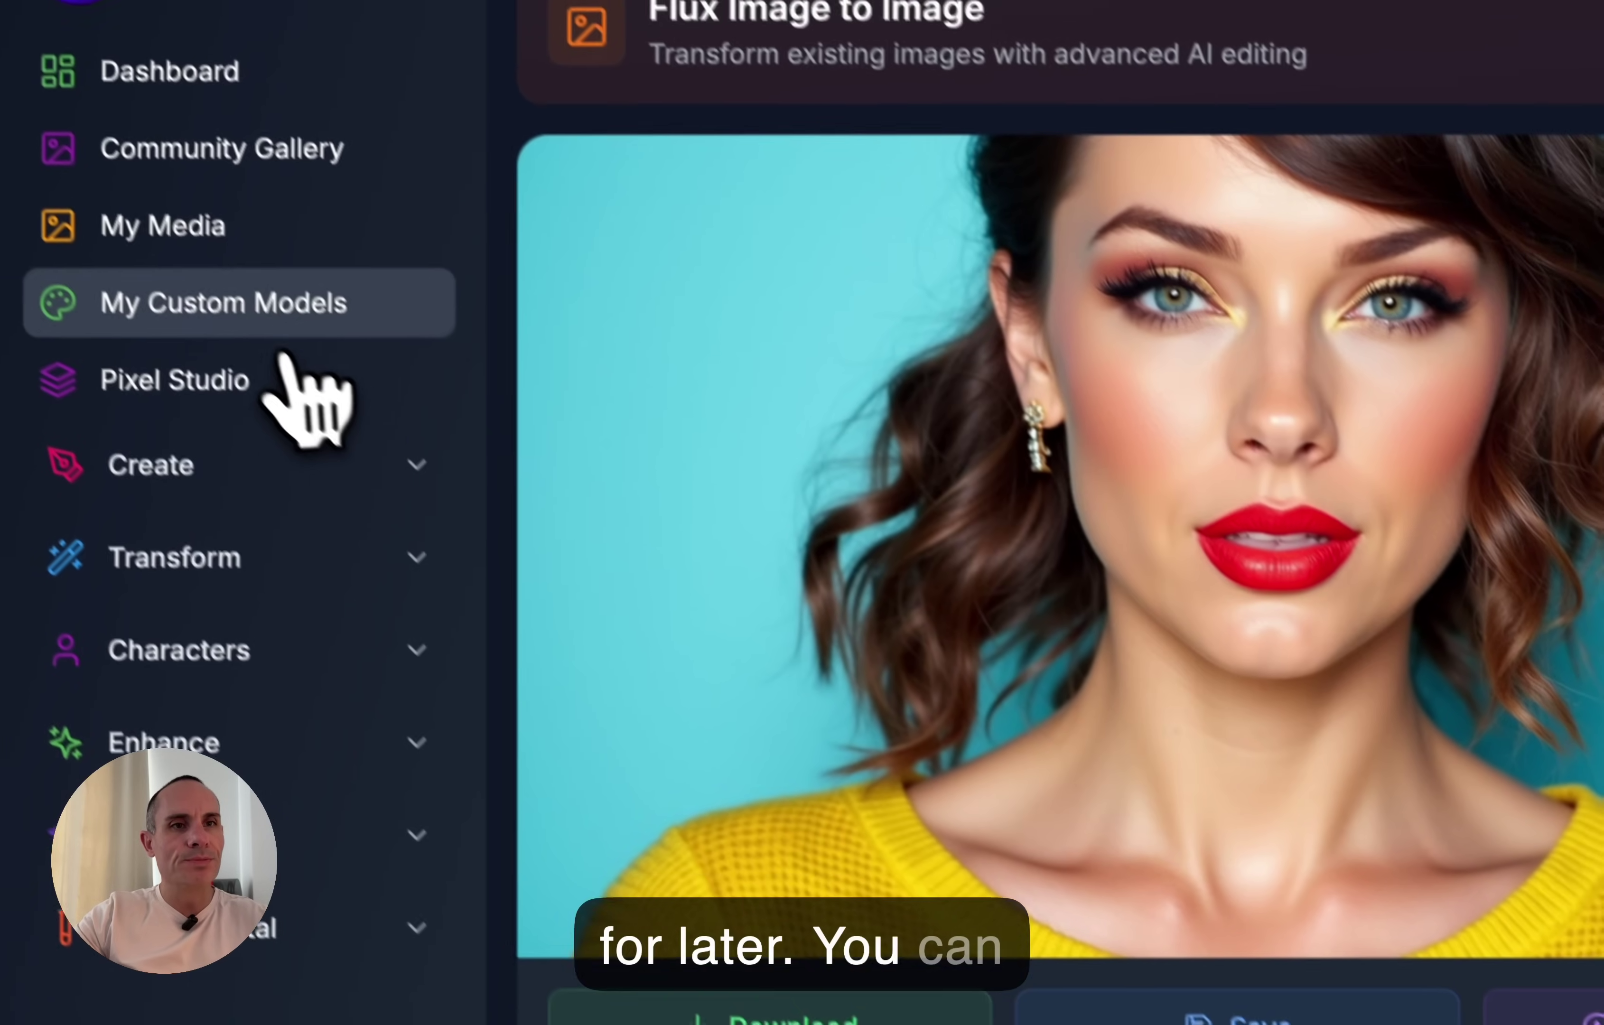
click(249, 222)
Add the suited man's LXFR community person model to My Models, then return to the dashboard.
click(270, 260)
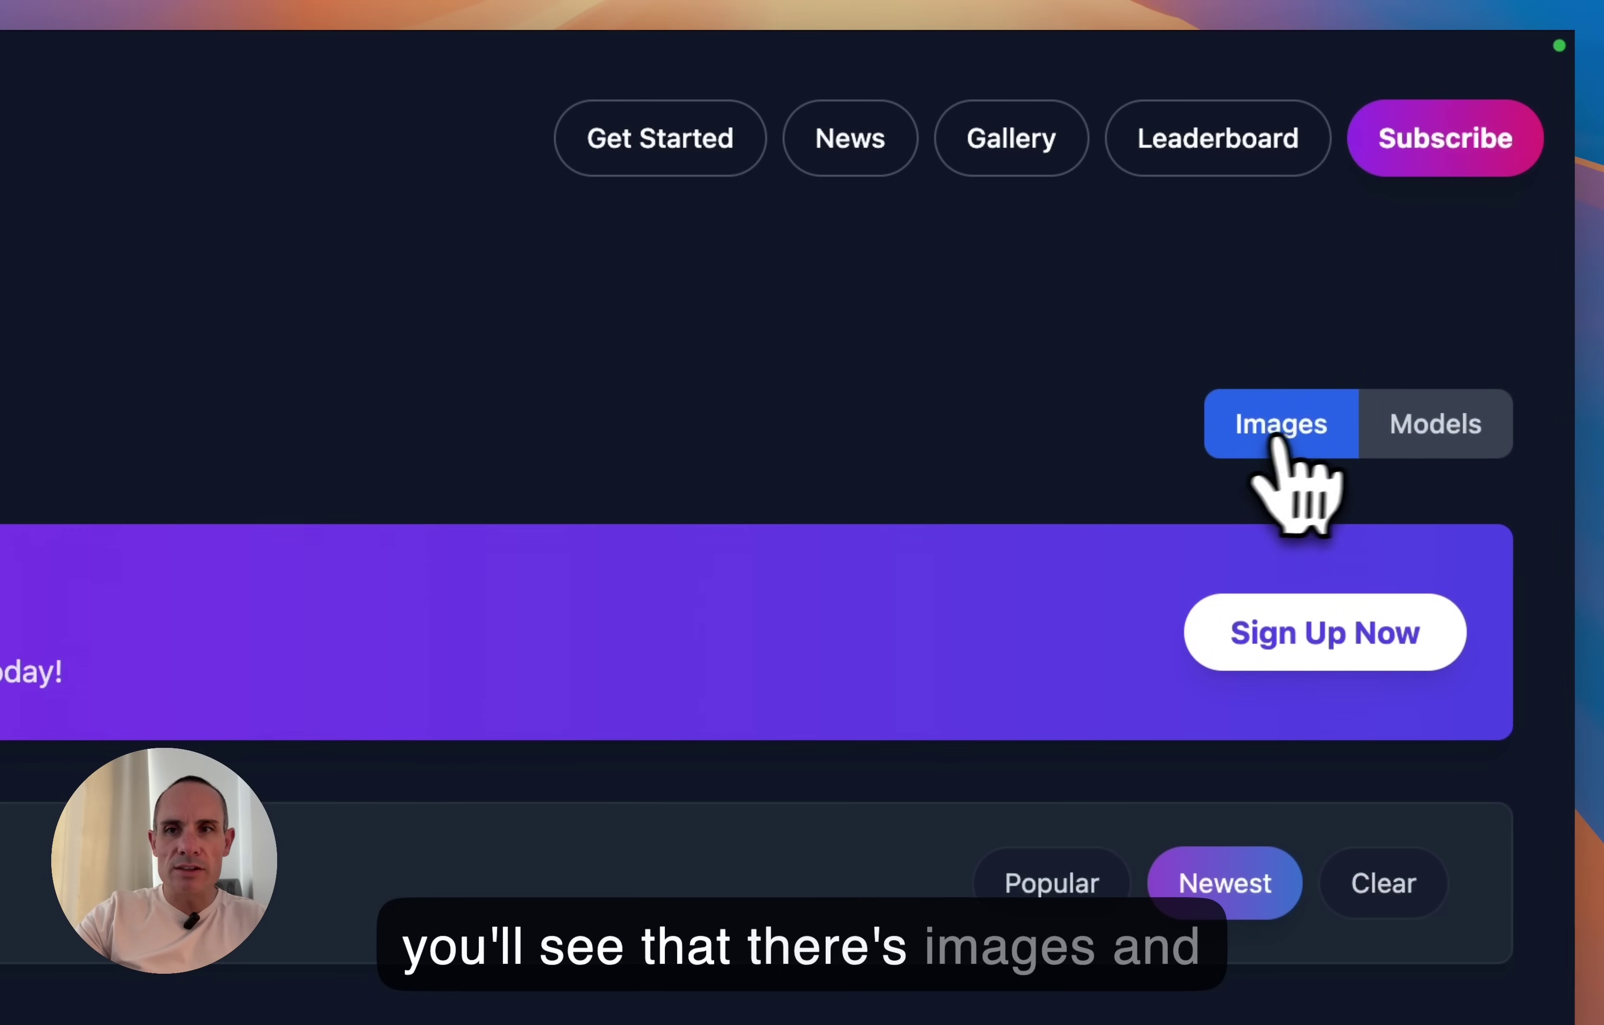
click(1439, 441)
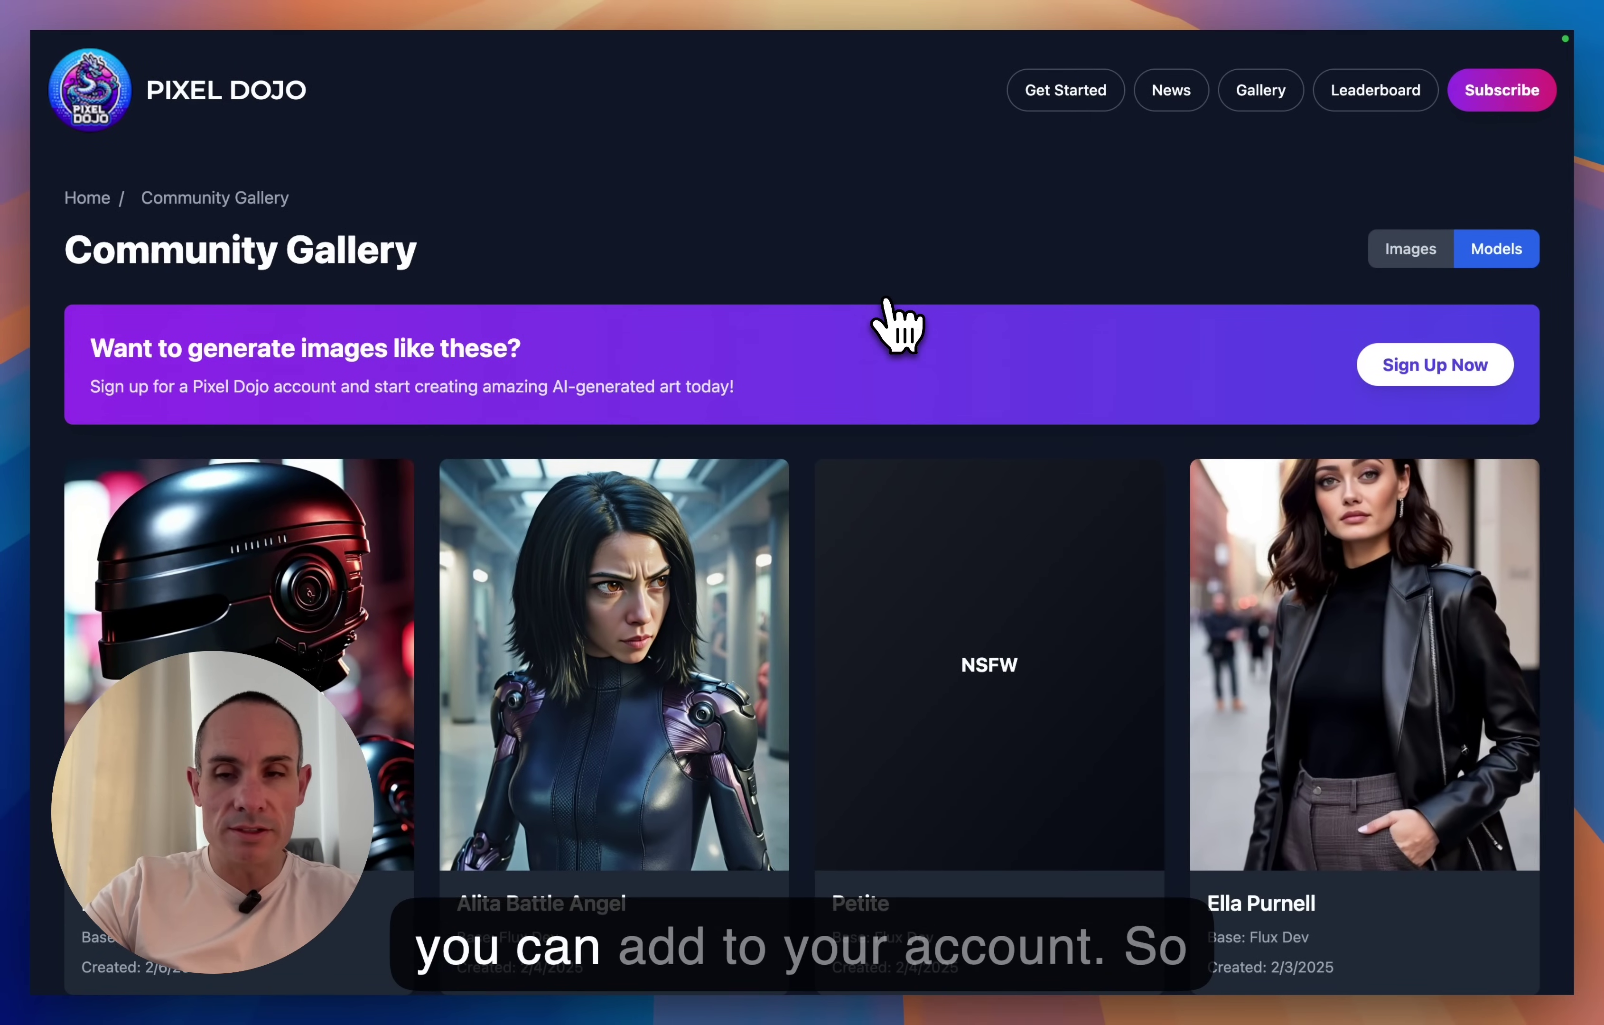
scroll(896, 324, down, 10)
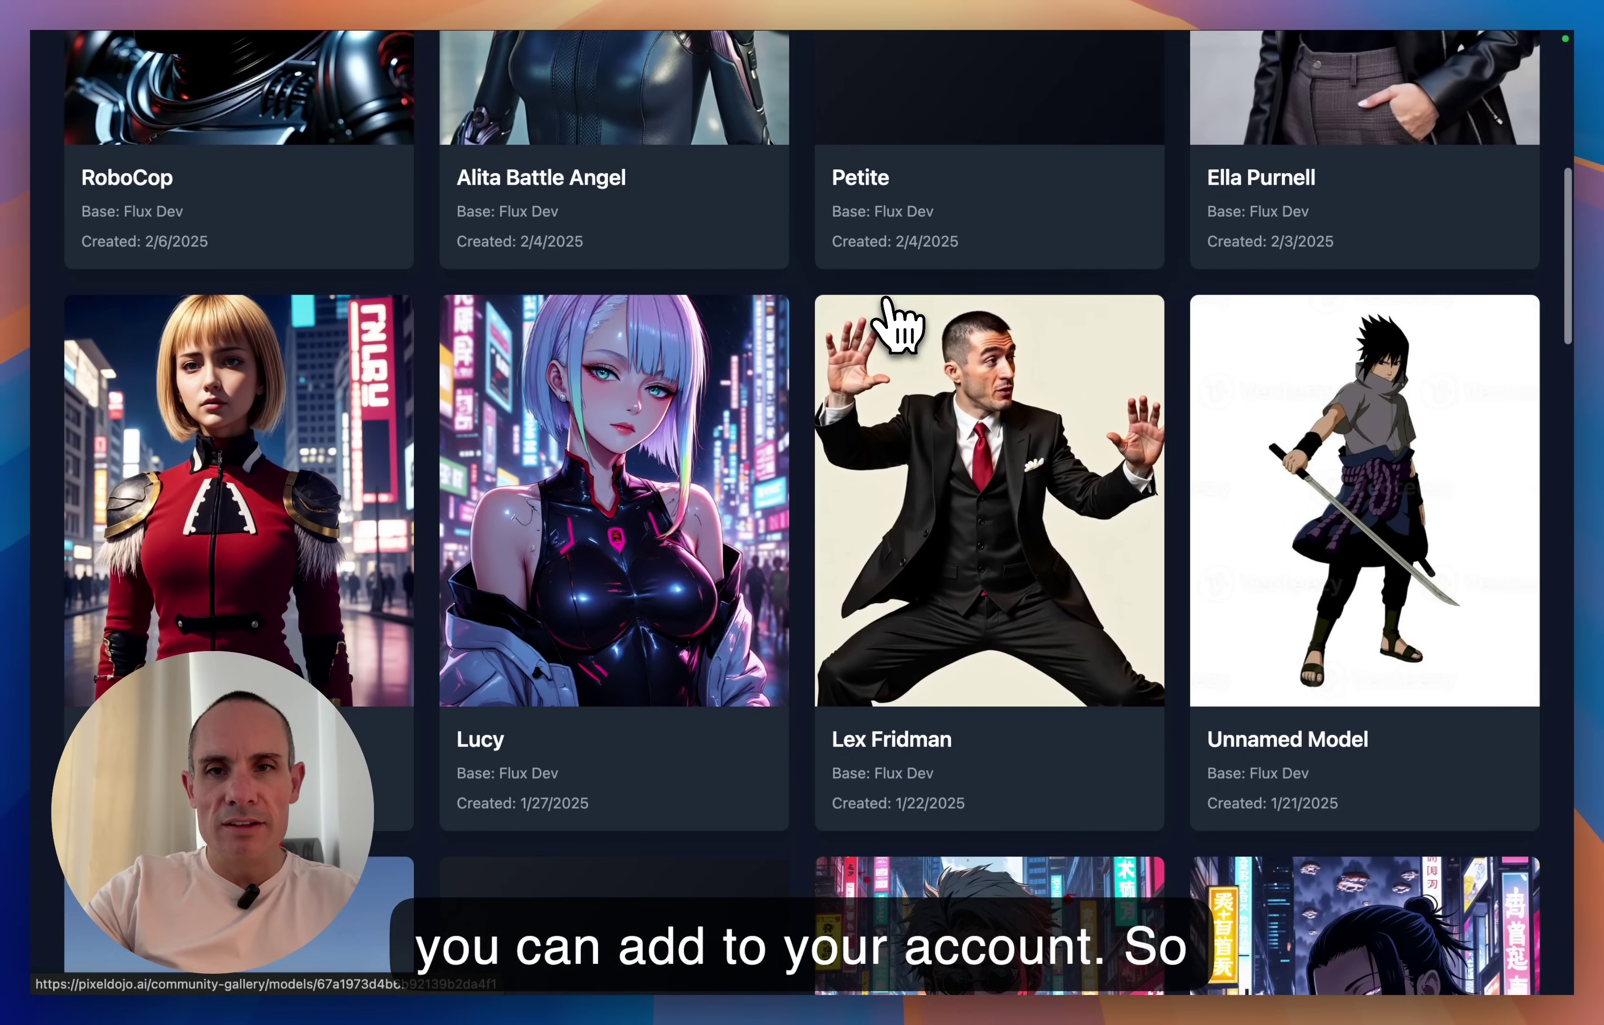
scroll(897, 324, down, 2)
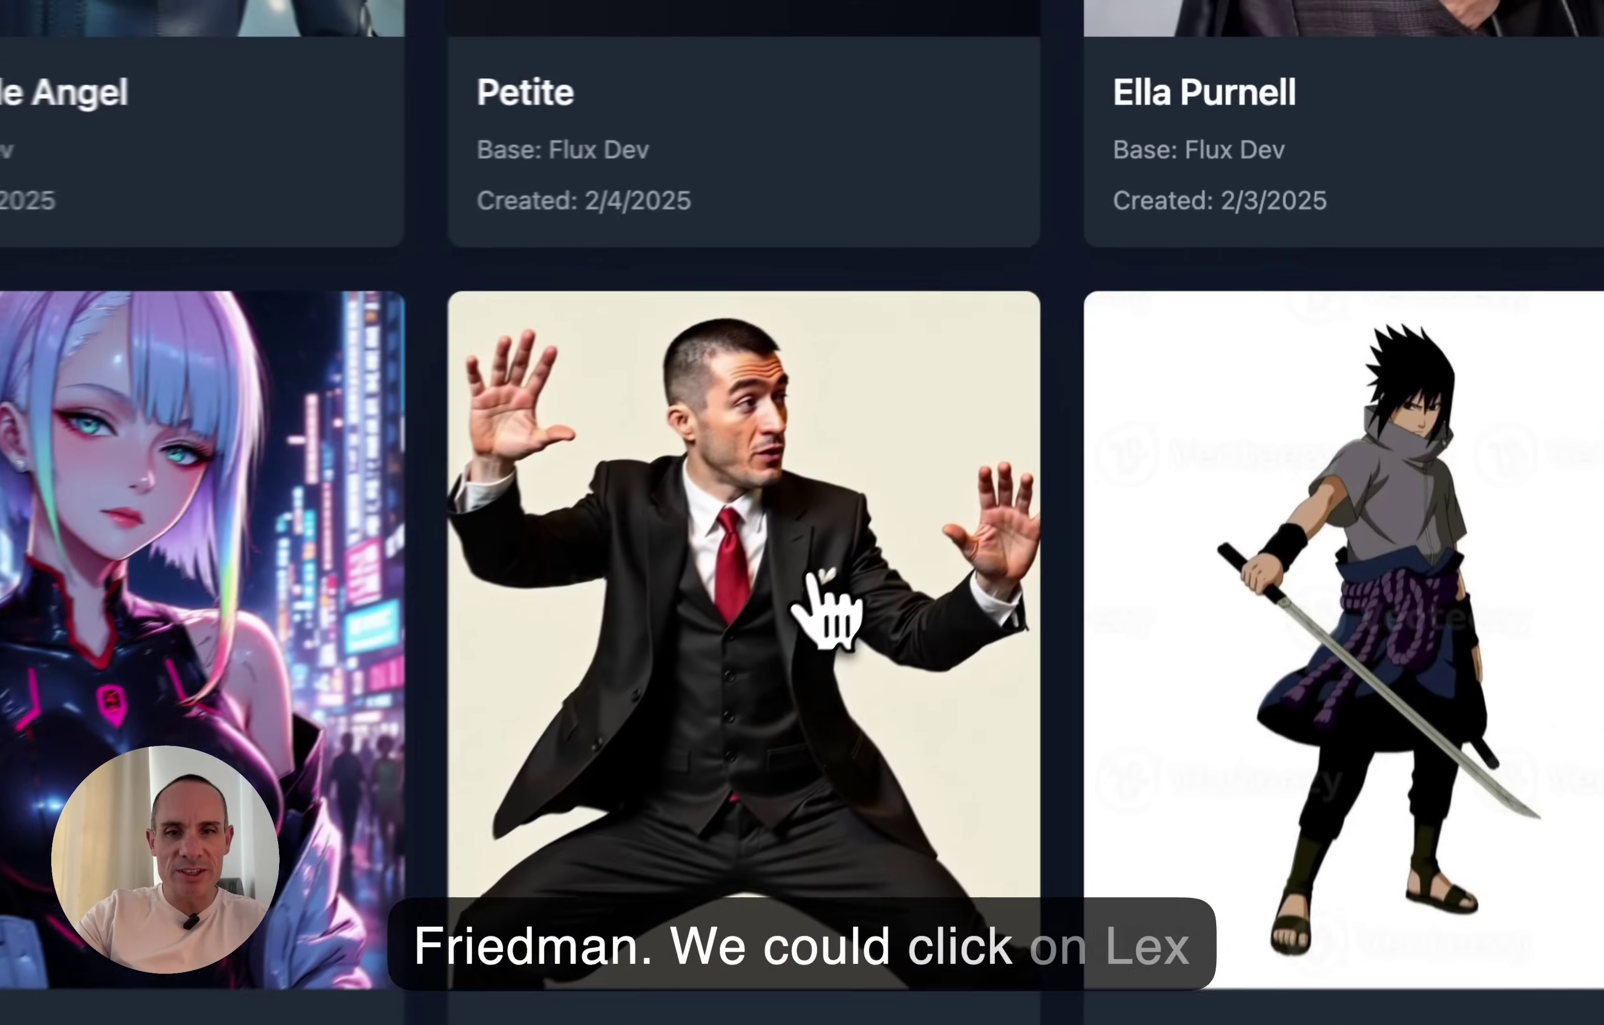
click(1025, 404)
scroll(994, 836, down, 10)
click(608, 762)
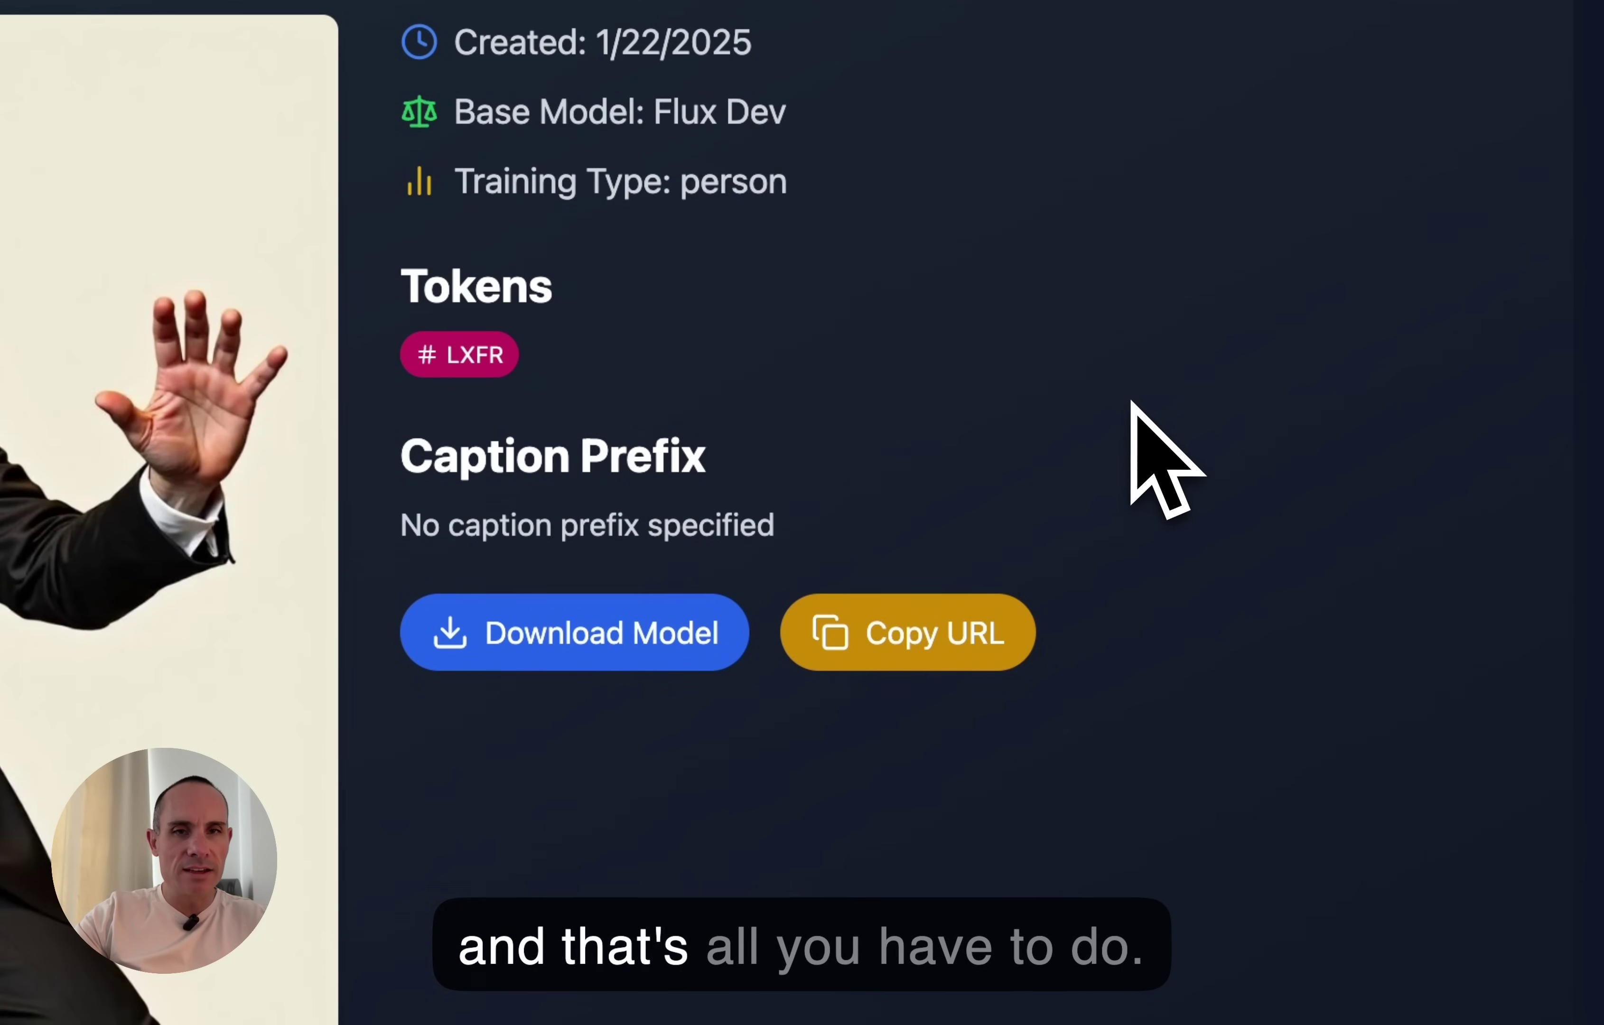
scroll(1131, 405, up, 10)
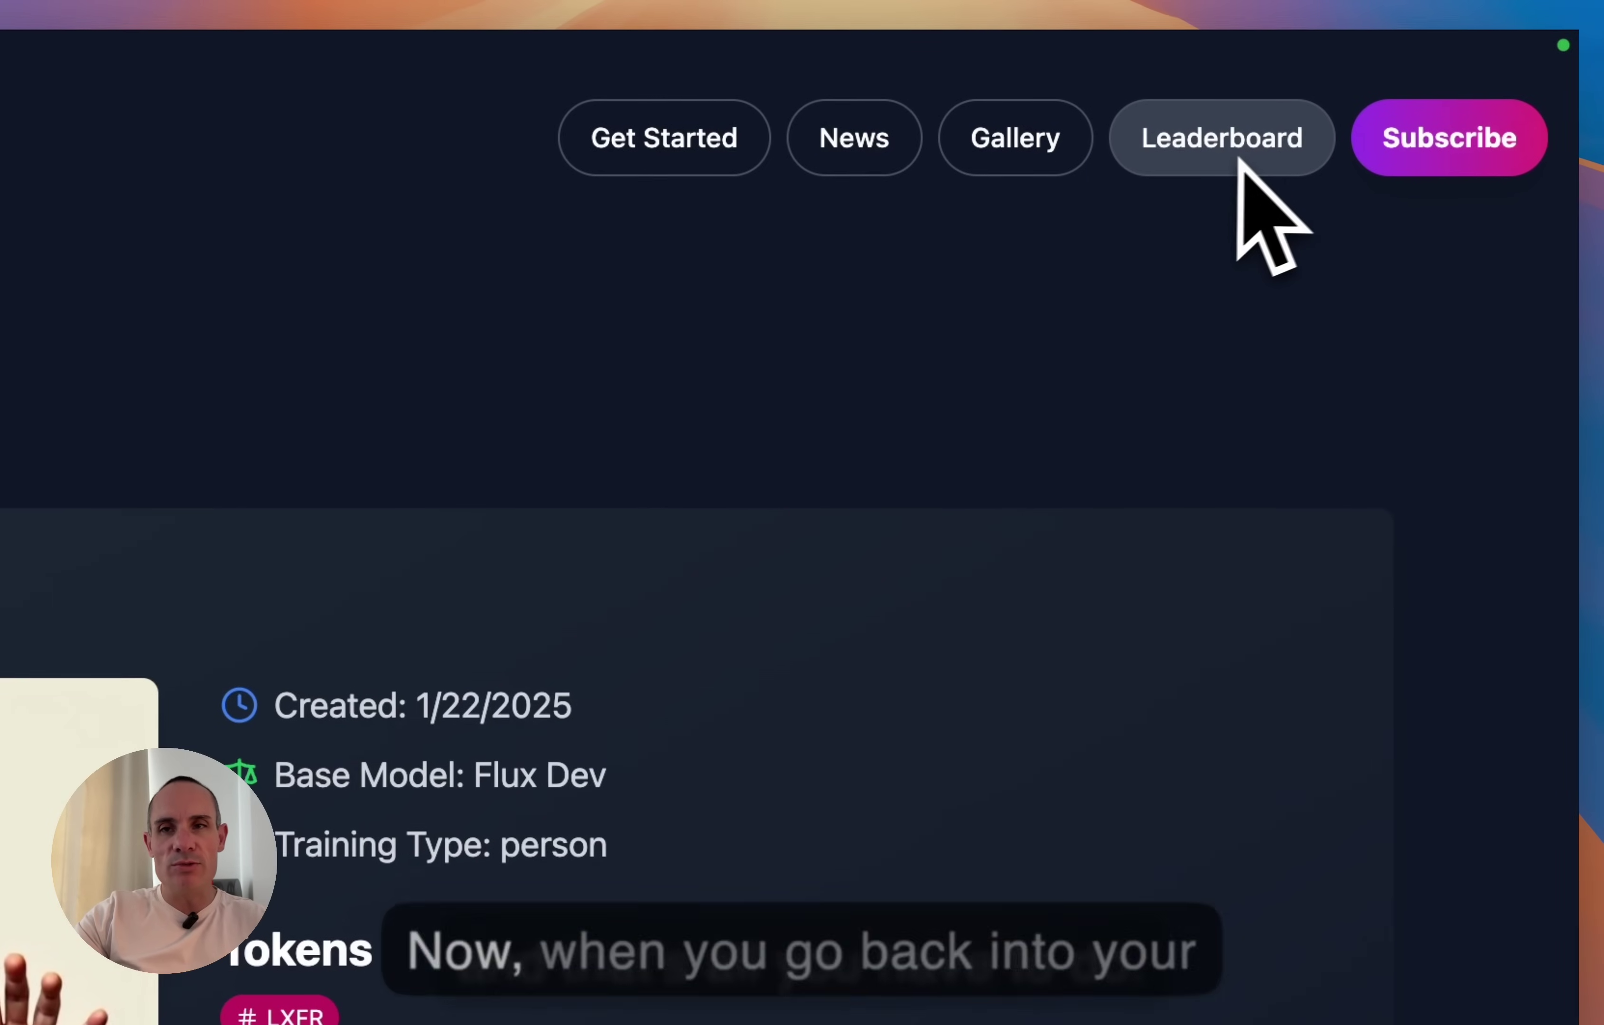
click(660, 140)
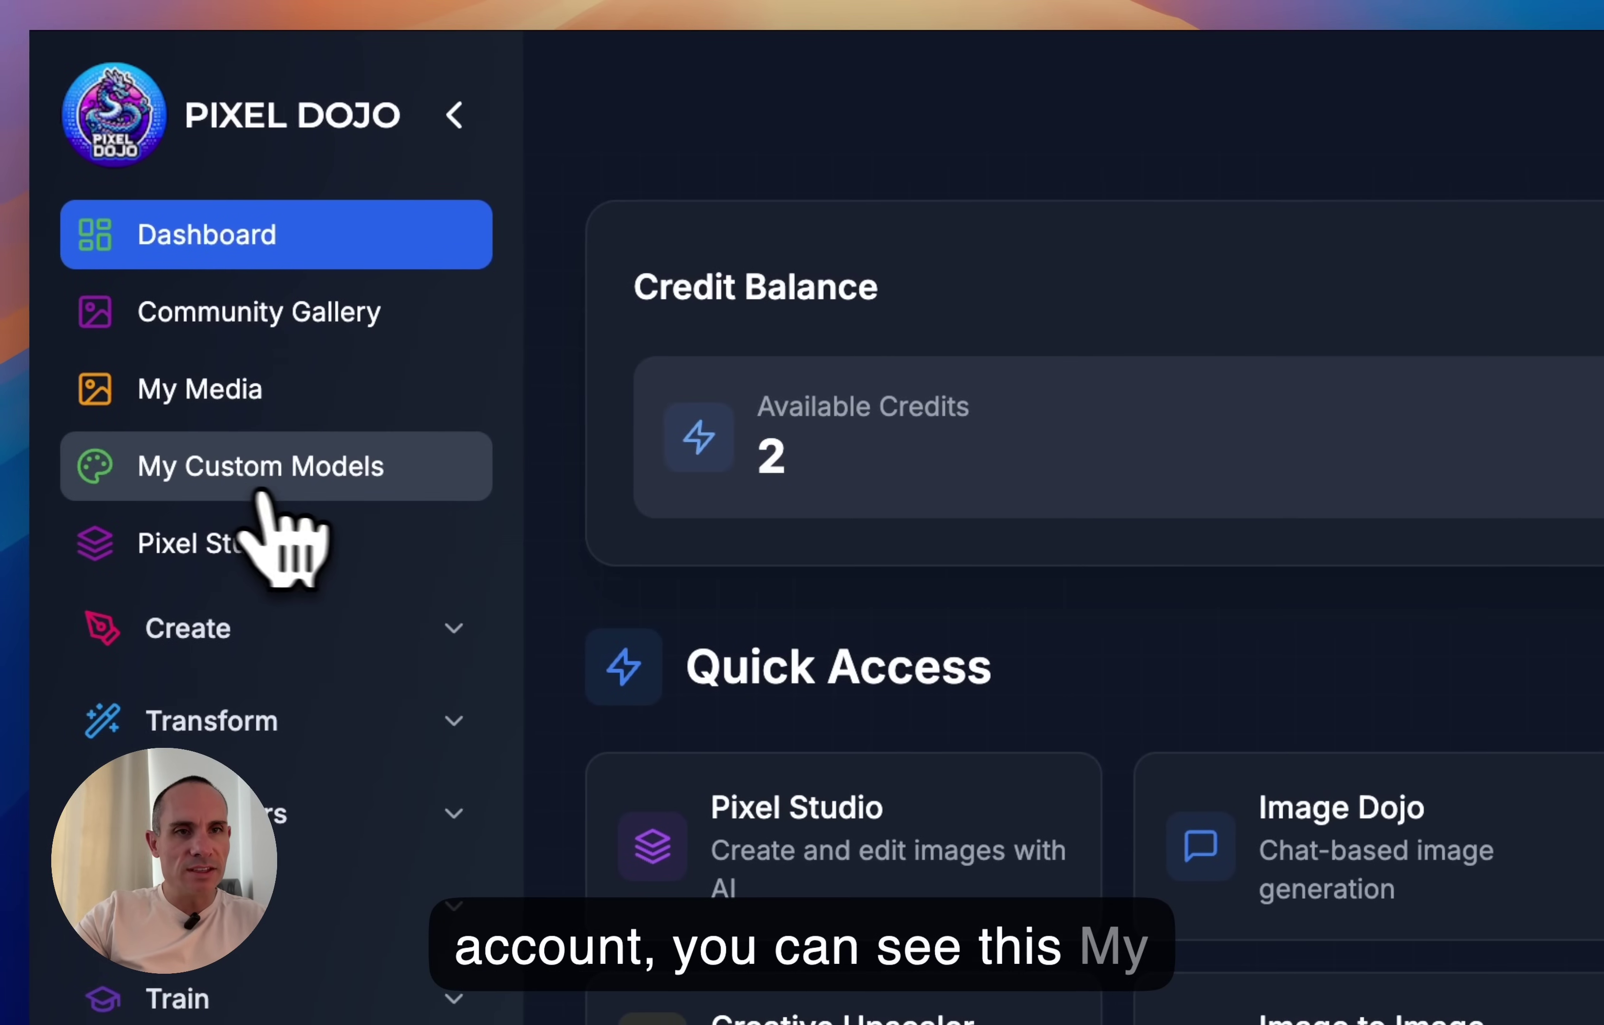
Scroll My Custom Models down to the suited man's person LoRA card.
click(249, 479)
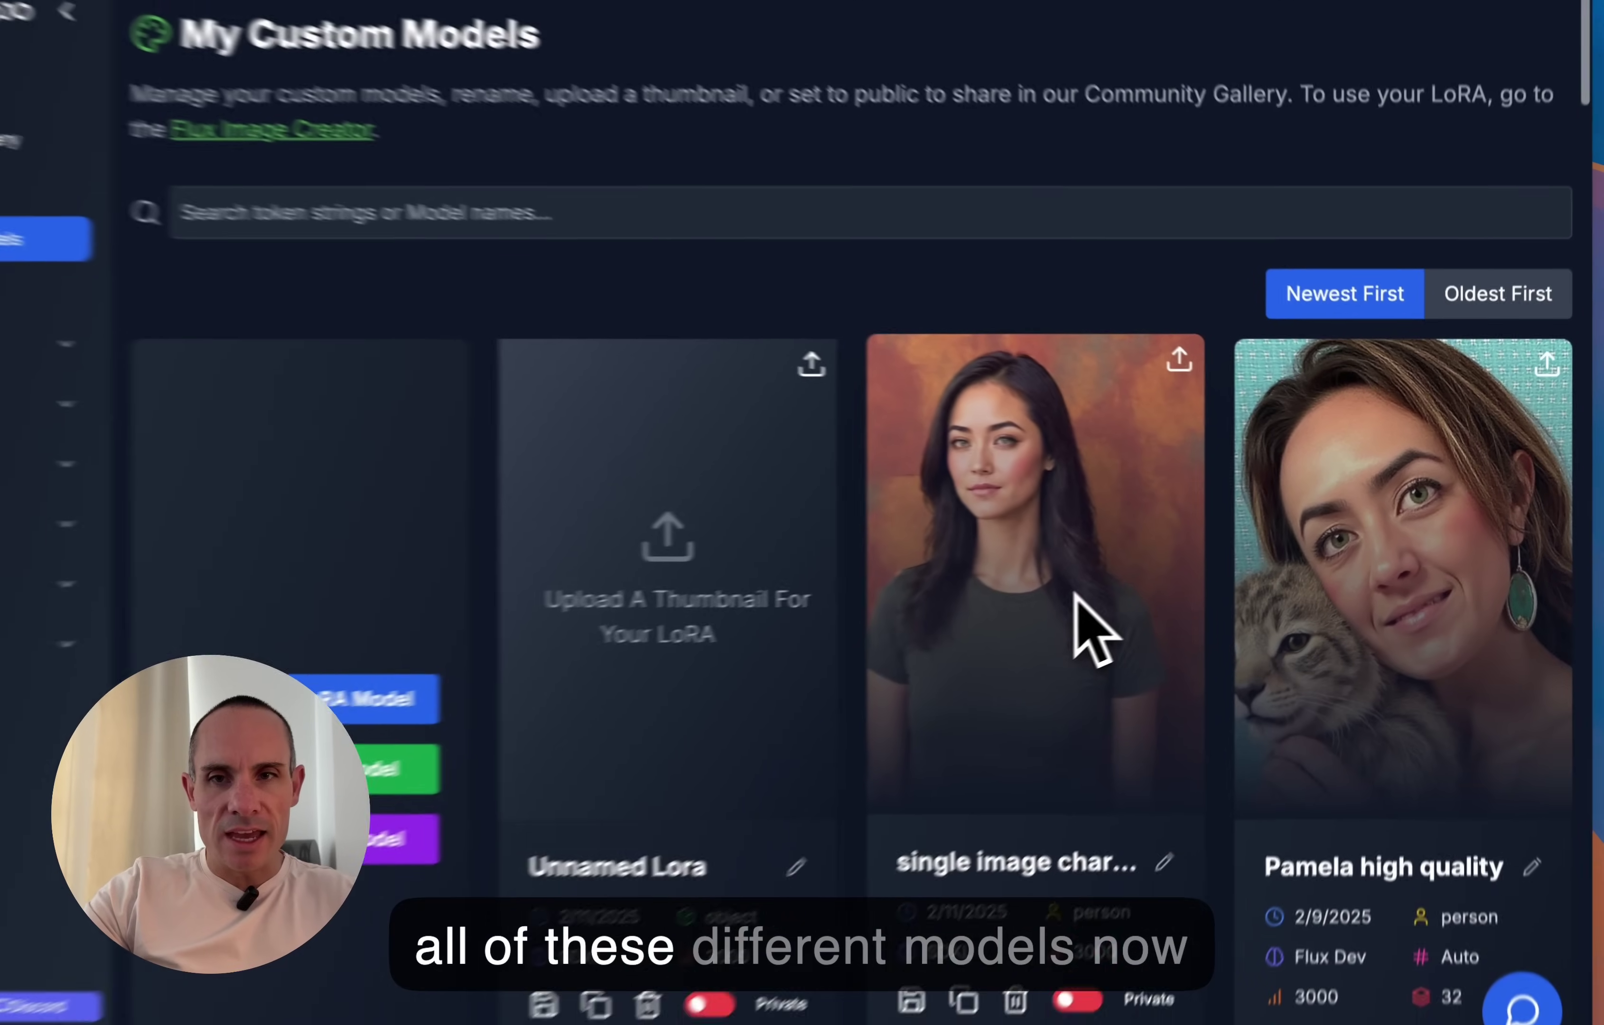
scroll(970, 577, down, 10)
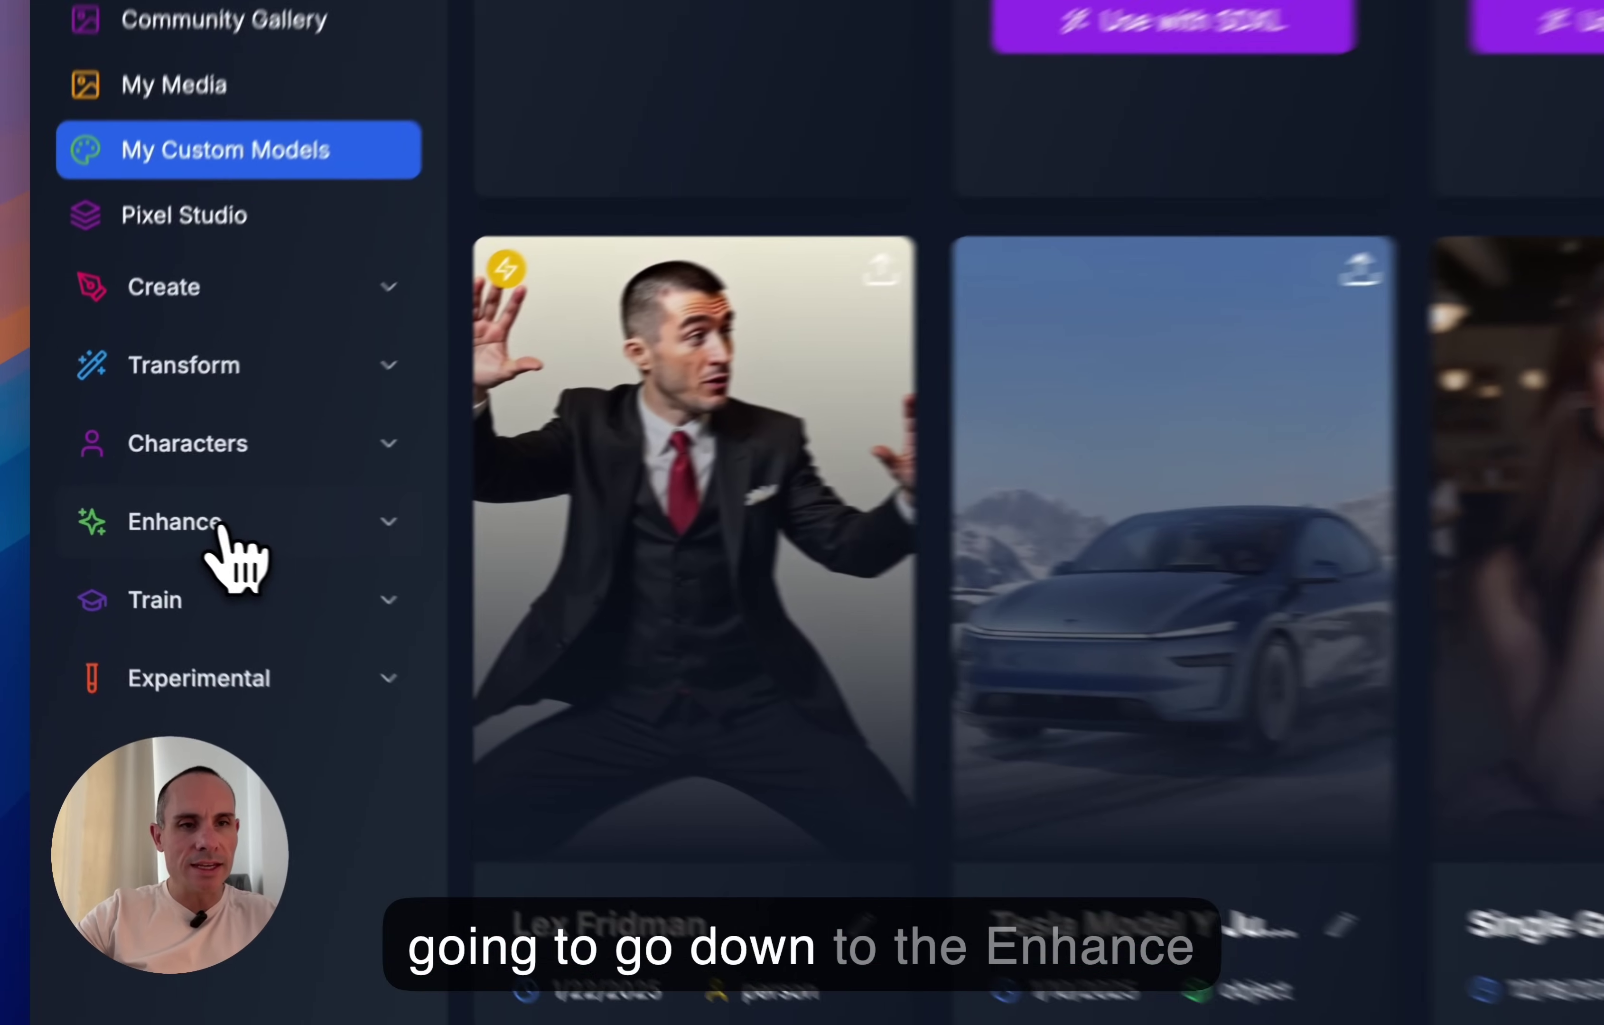
Open Flux AI Inpainting through Inpainting with LoRA under Enhance.
click(157, 520)
scroll(261, 556, down, 6)
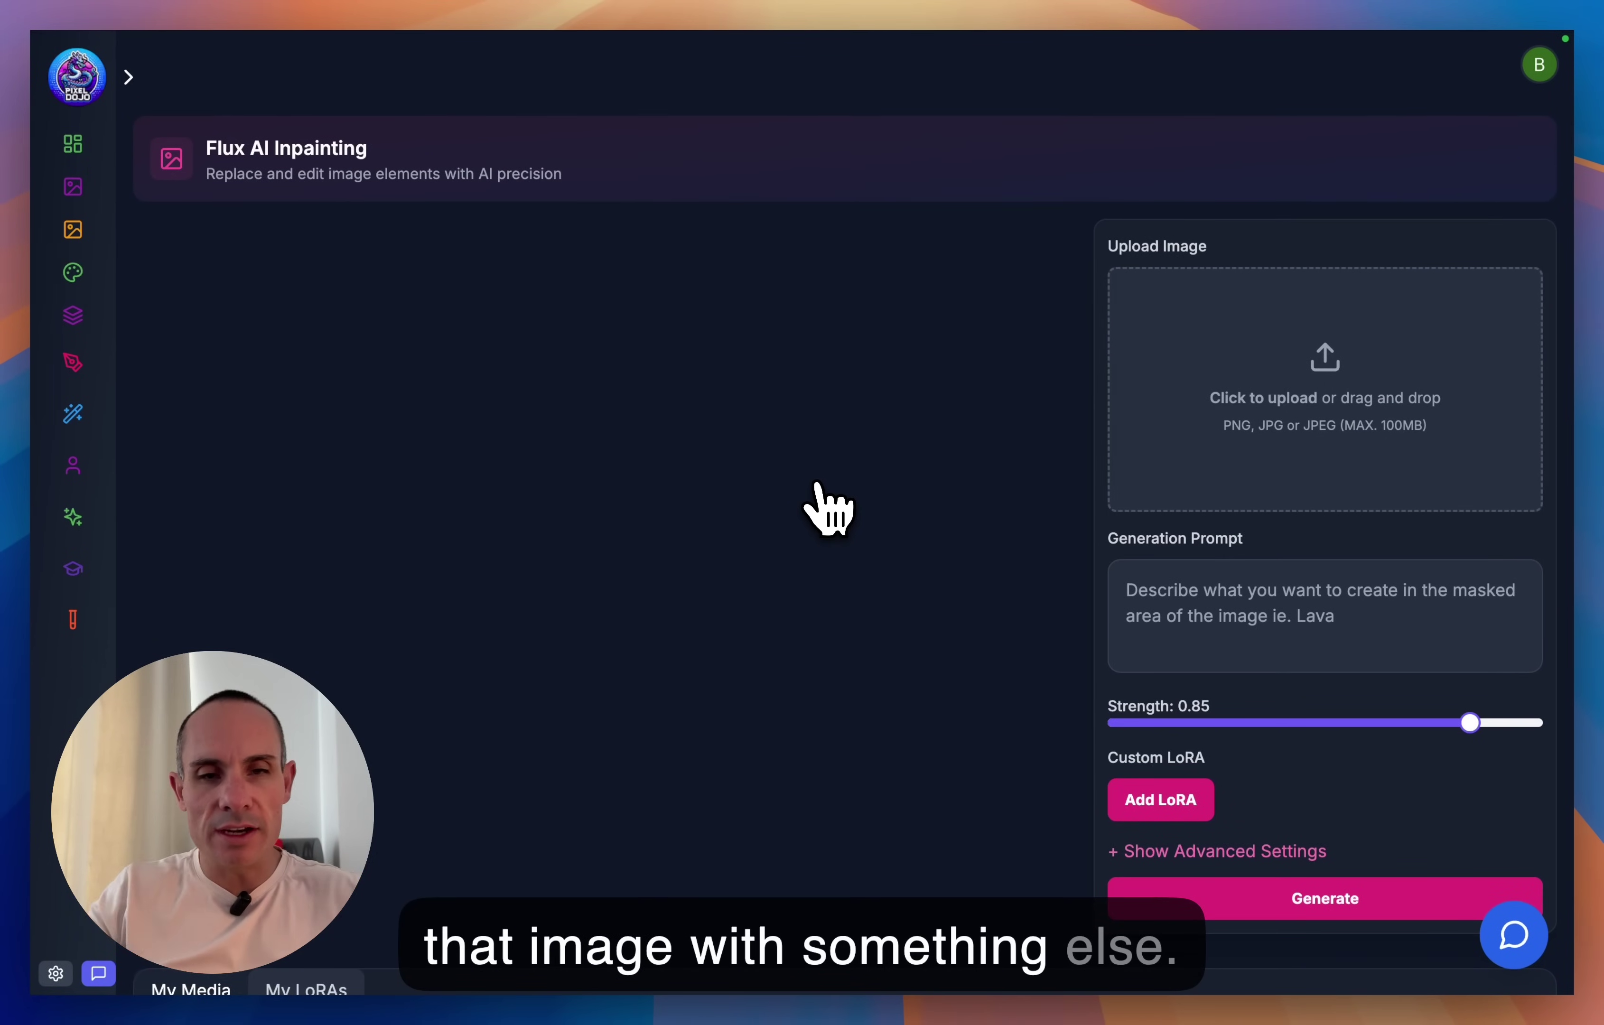
scroll(829, 509, down, 2)
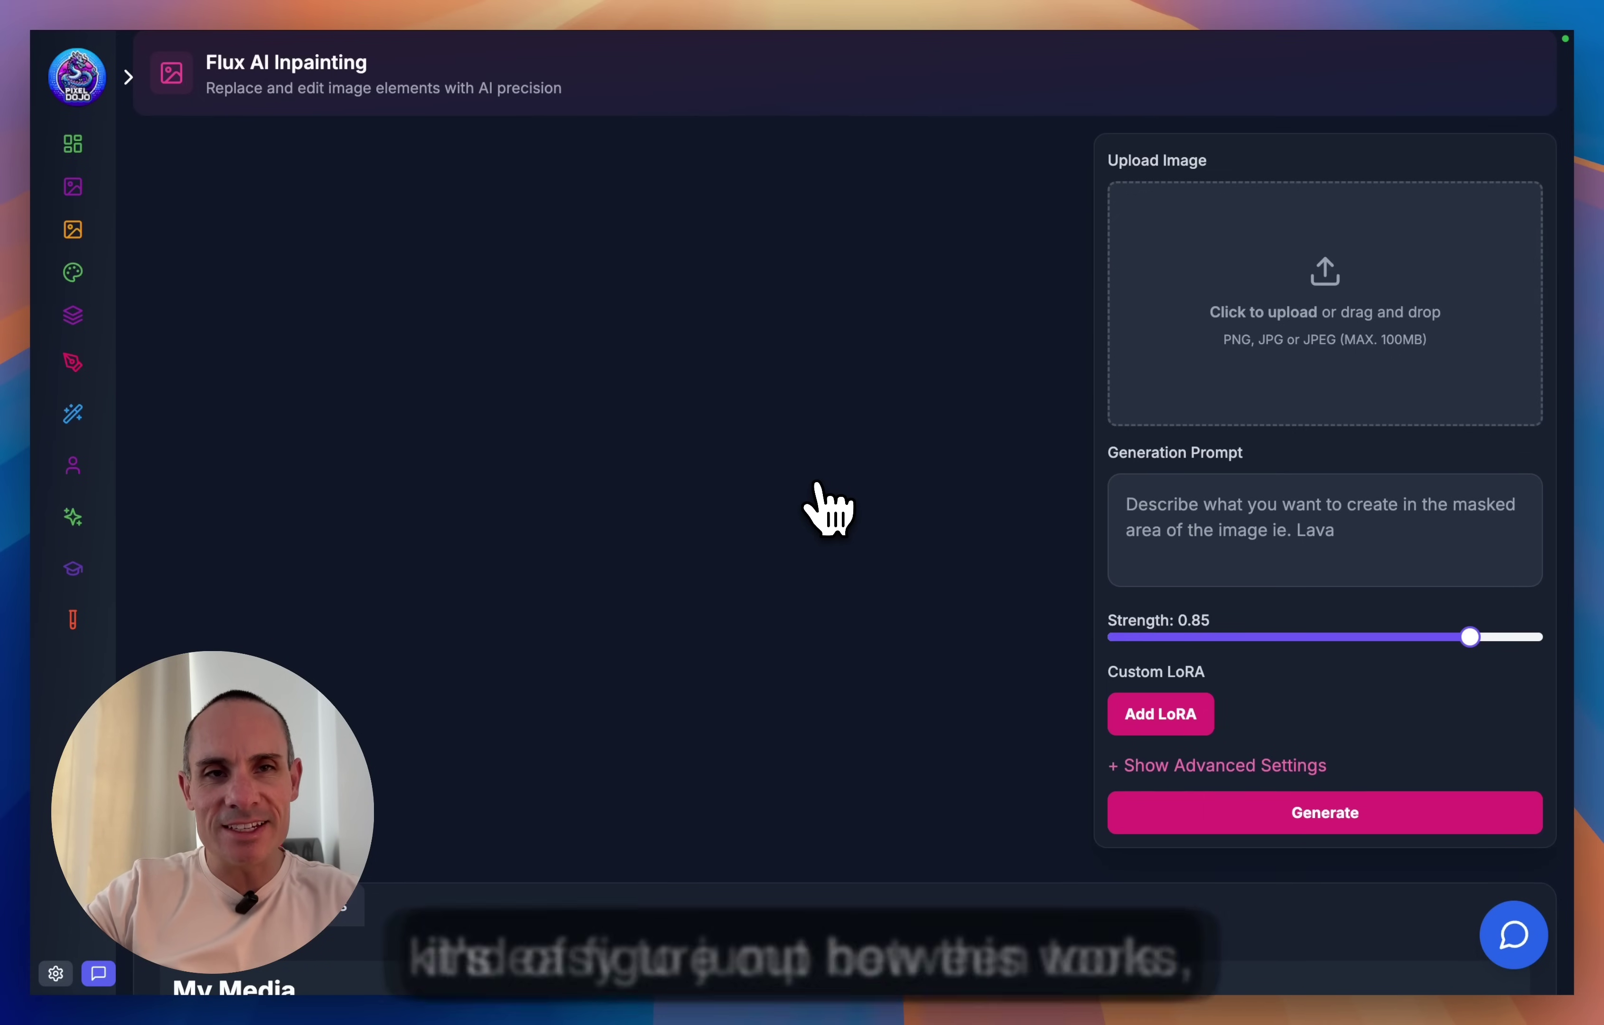
scroll(819, 499, down, 10)
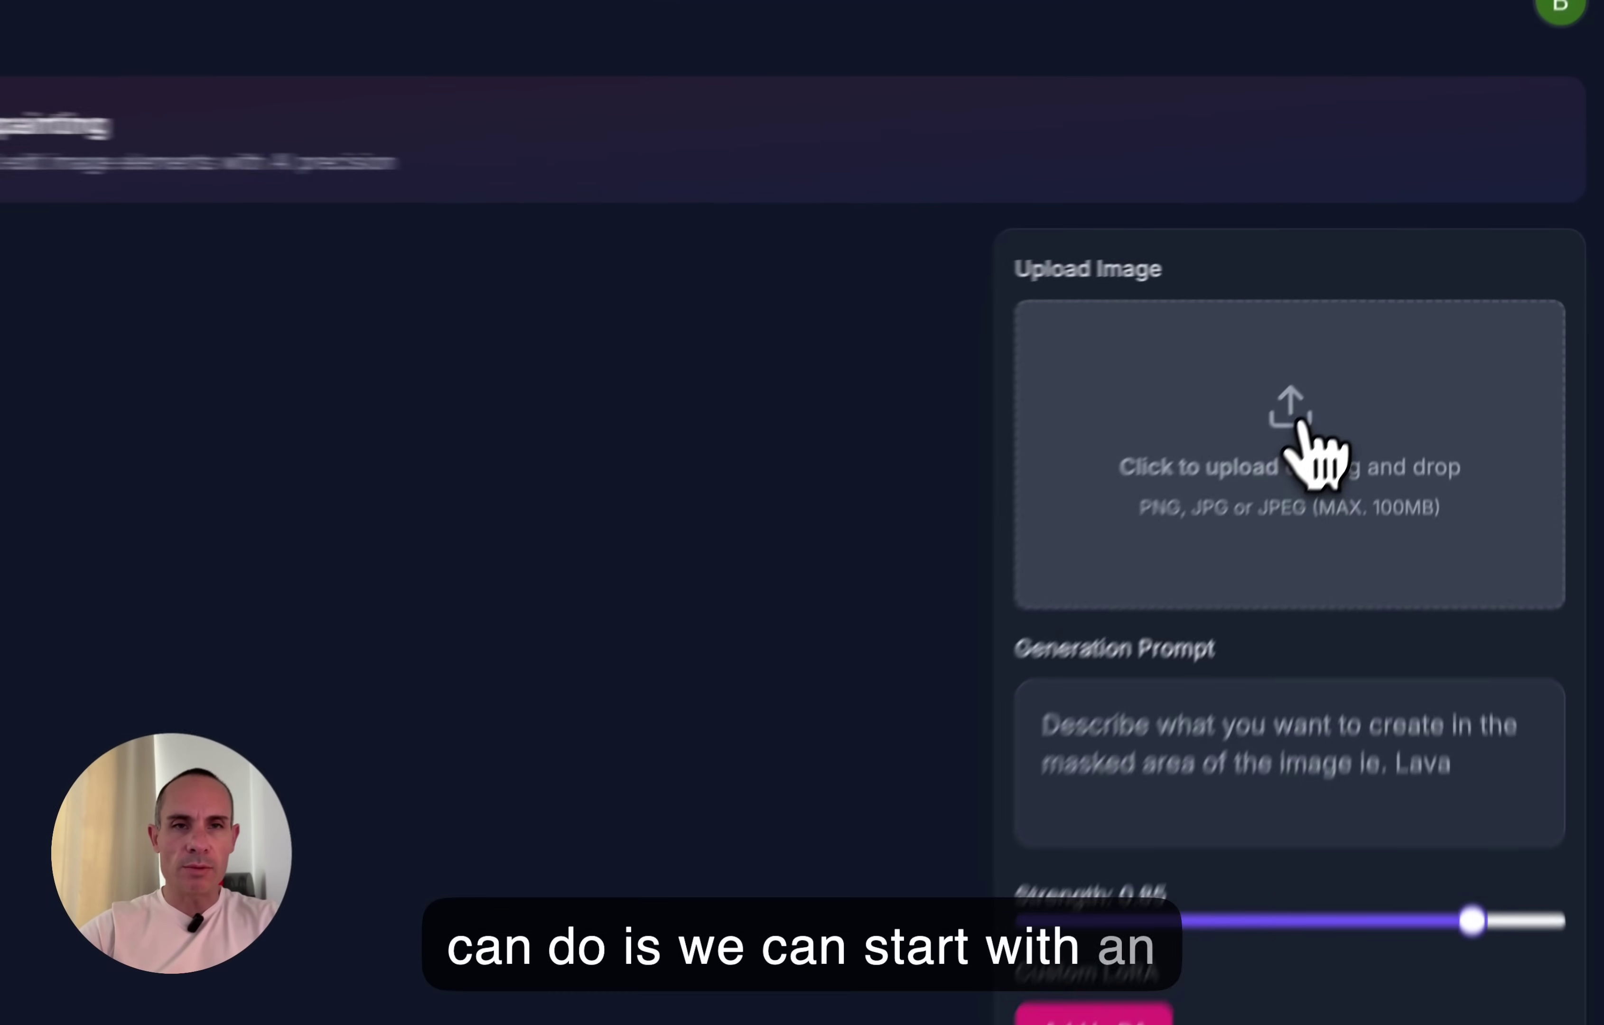
Upload the man's webp portrait from Downloads into the inpainting editor.
click(1355, 357)
click(134, 455)
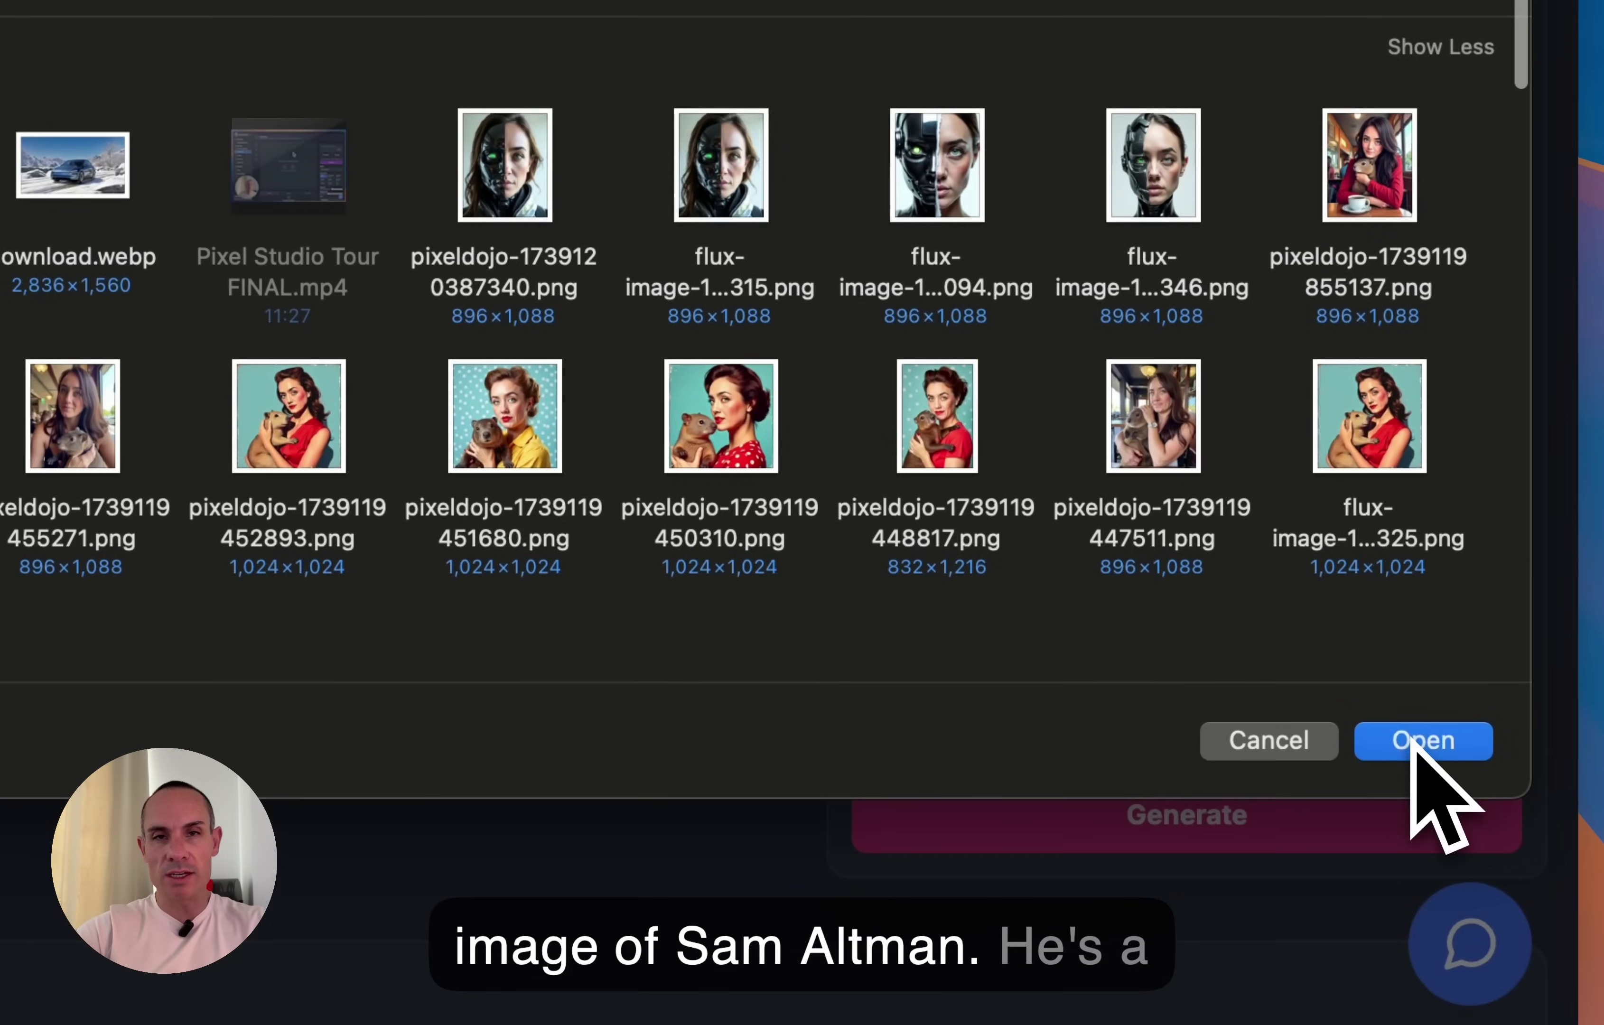
click(1422, 740)
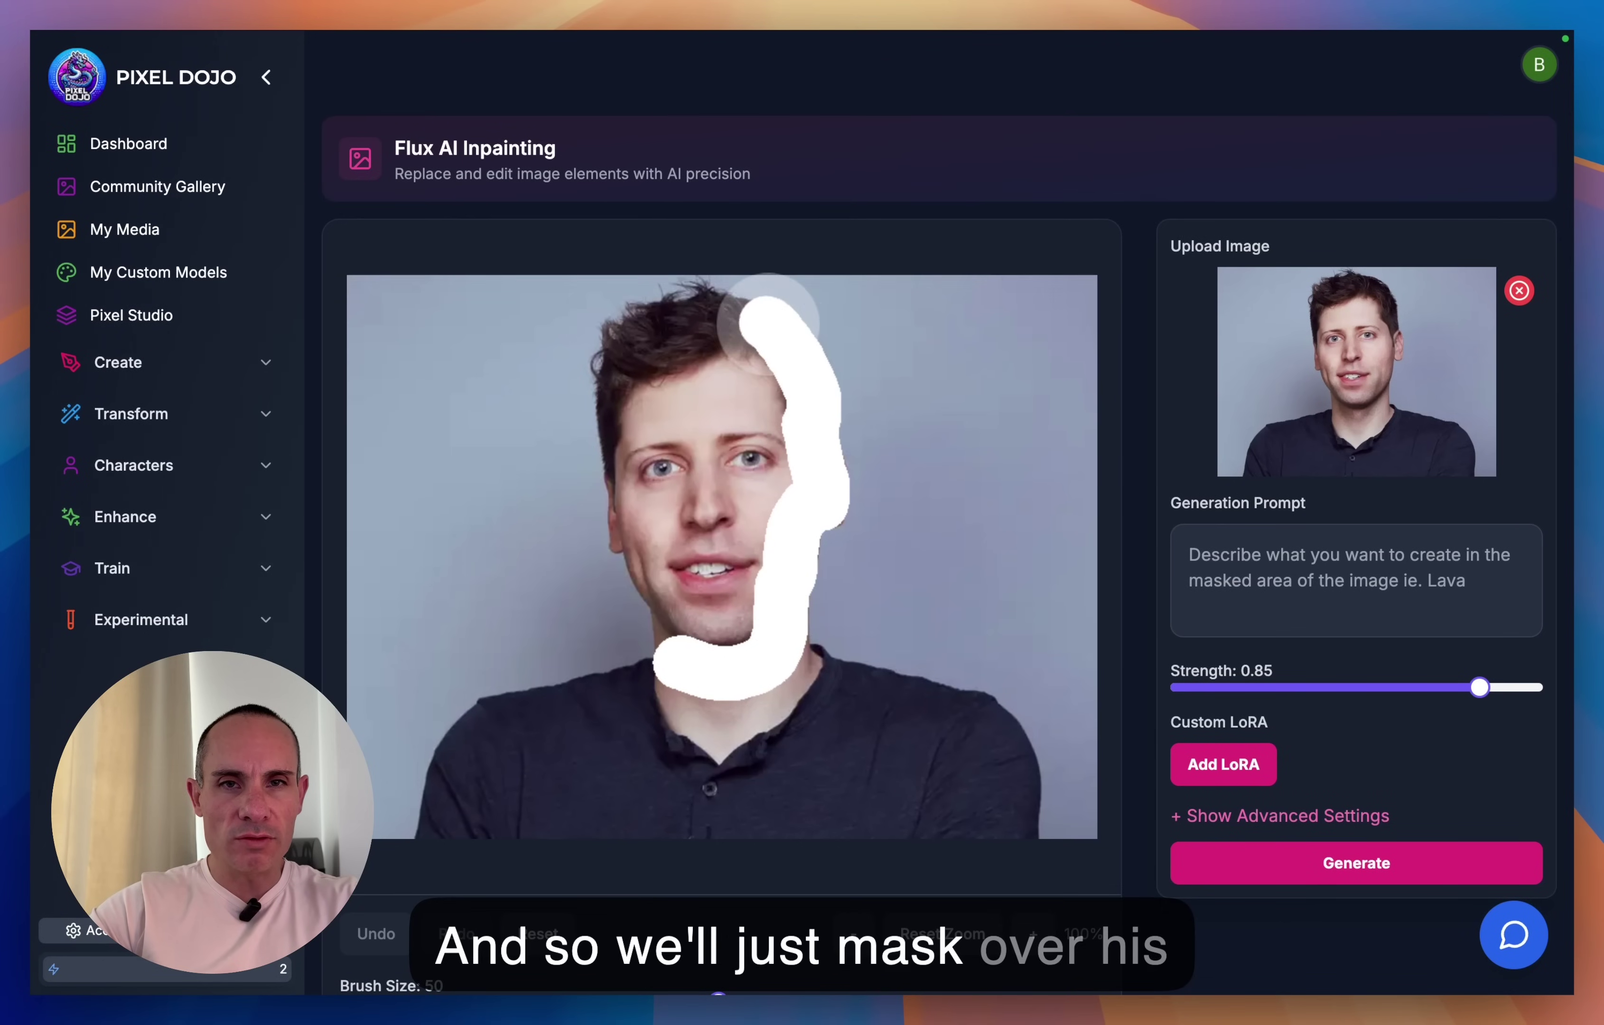
Paint the mask over the man's hair, cheek, chin and eyes.
drag(717, 300, 625, 337)
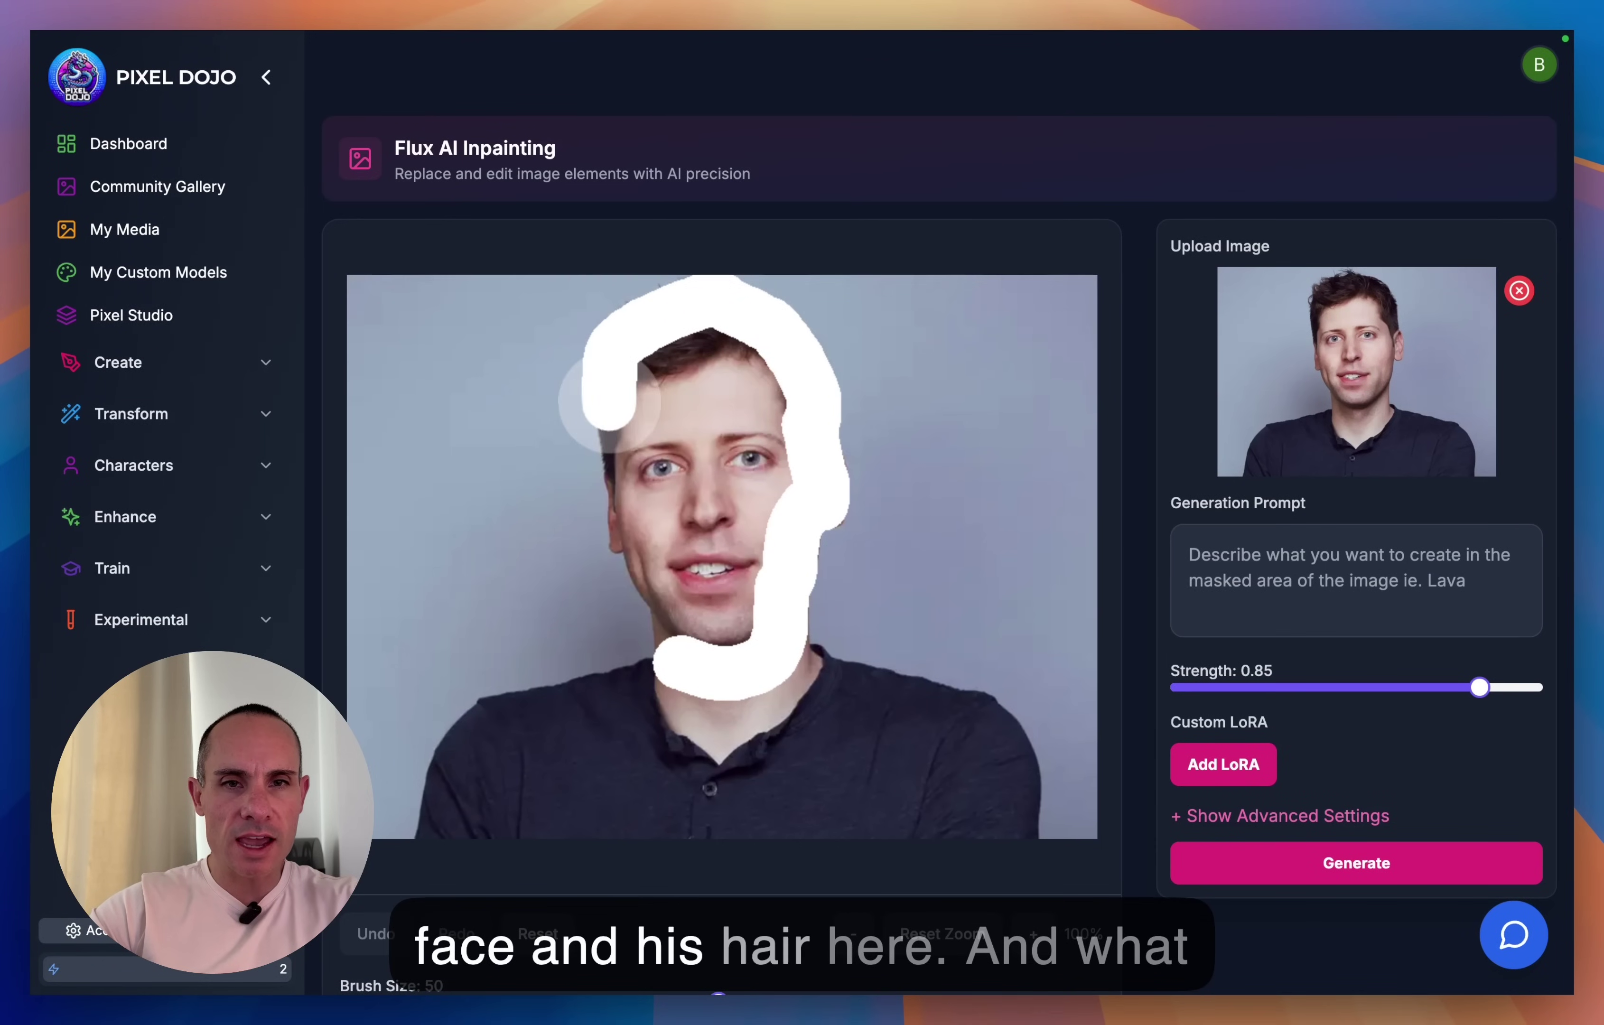
mouse_move(650, 576)
mouse_down()
mouse_move(679, 603)
mouse_move(681, 655)
mouse_move(763, 600)
mouse_move(802, 456)
mouse_up()
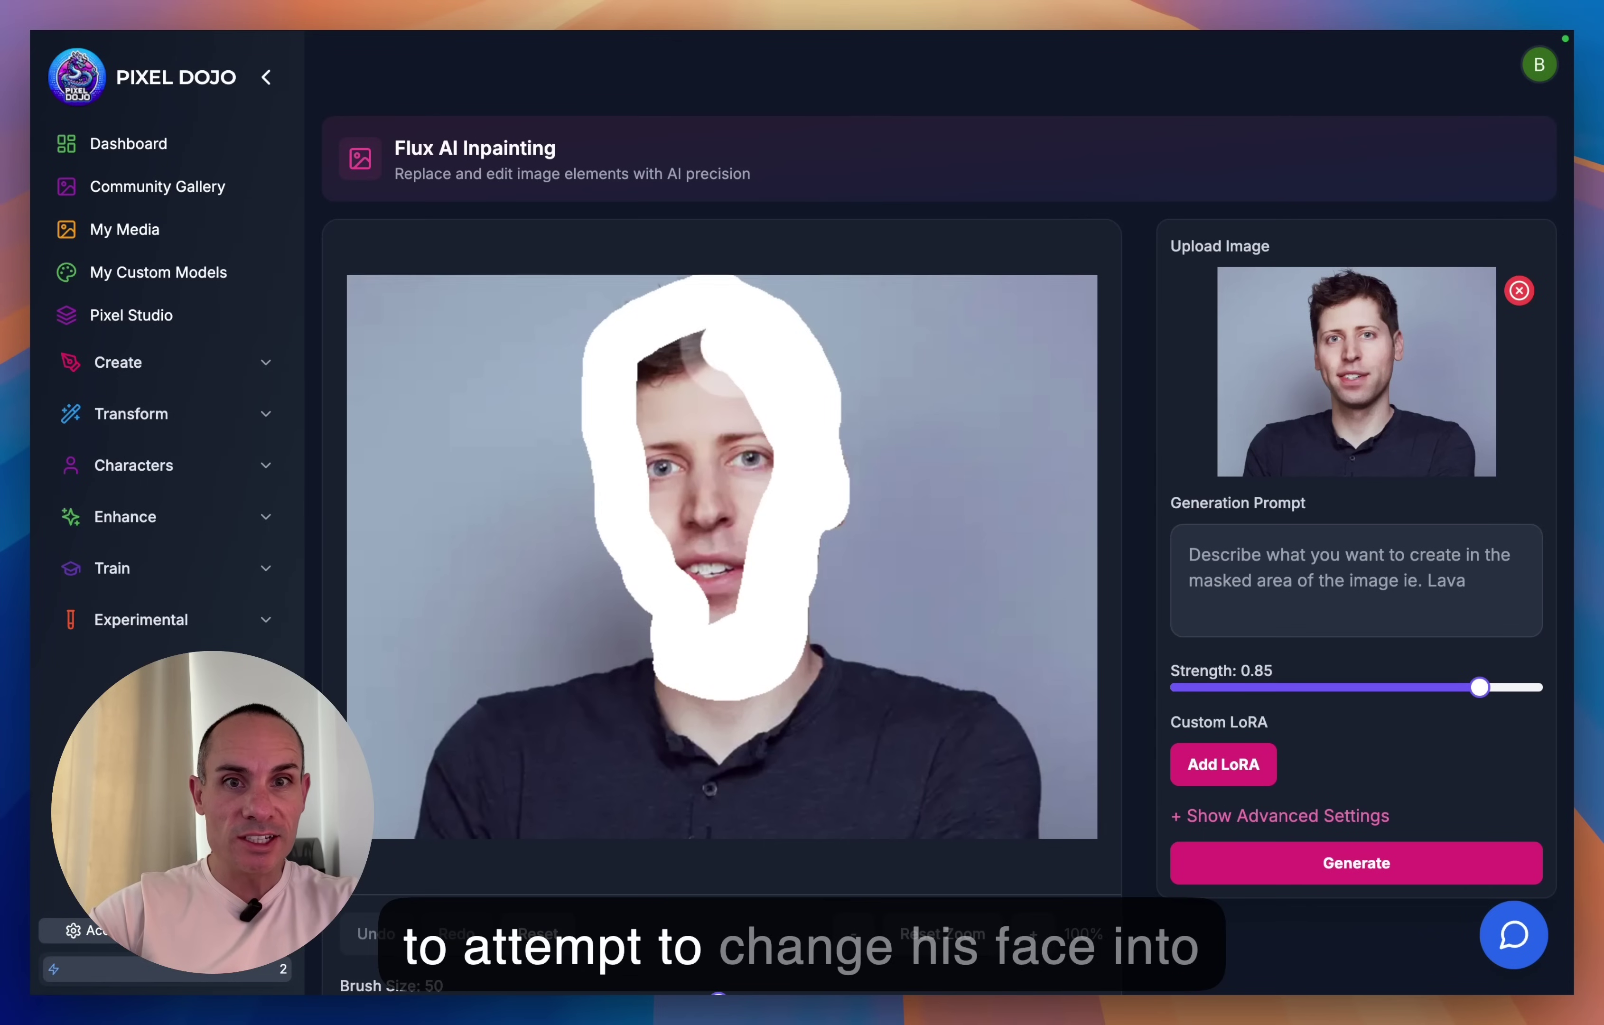
mouse_move(731, 593)
mouse_down()
mouse_move(760, 449)
mouse_move(709, 382)
mouse_move(713, 557)
mouse_move(704, 430)
mouse_move(676, 459)
mouse_up()
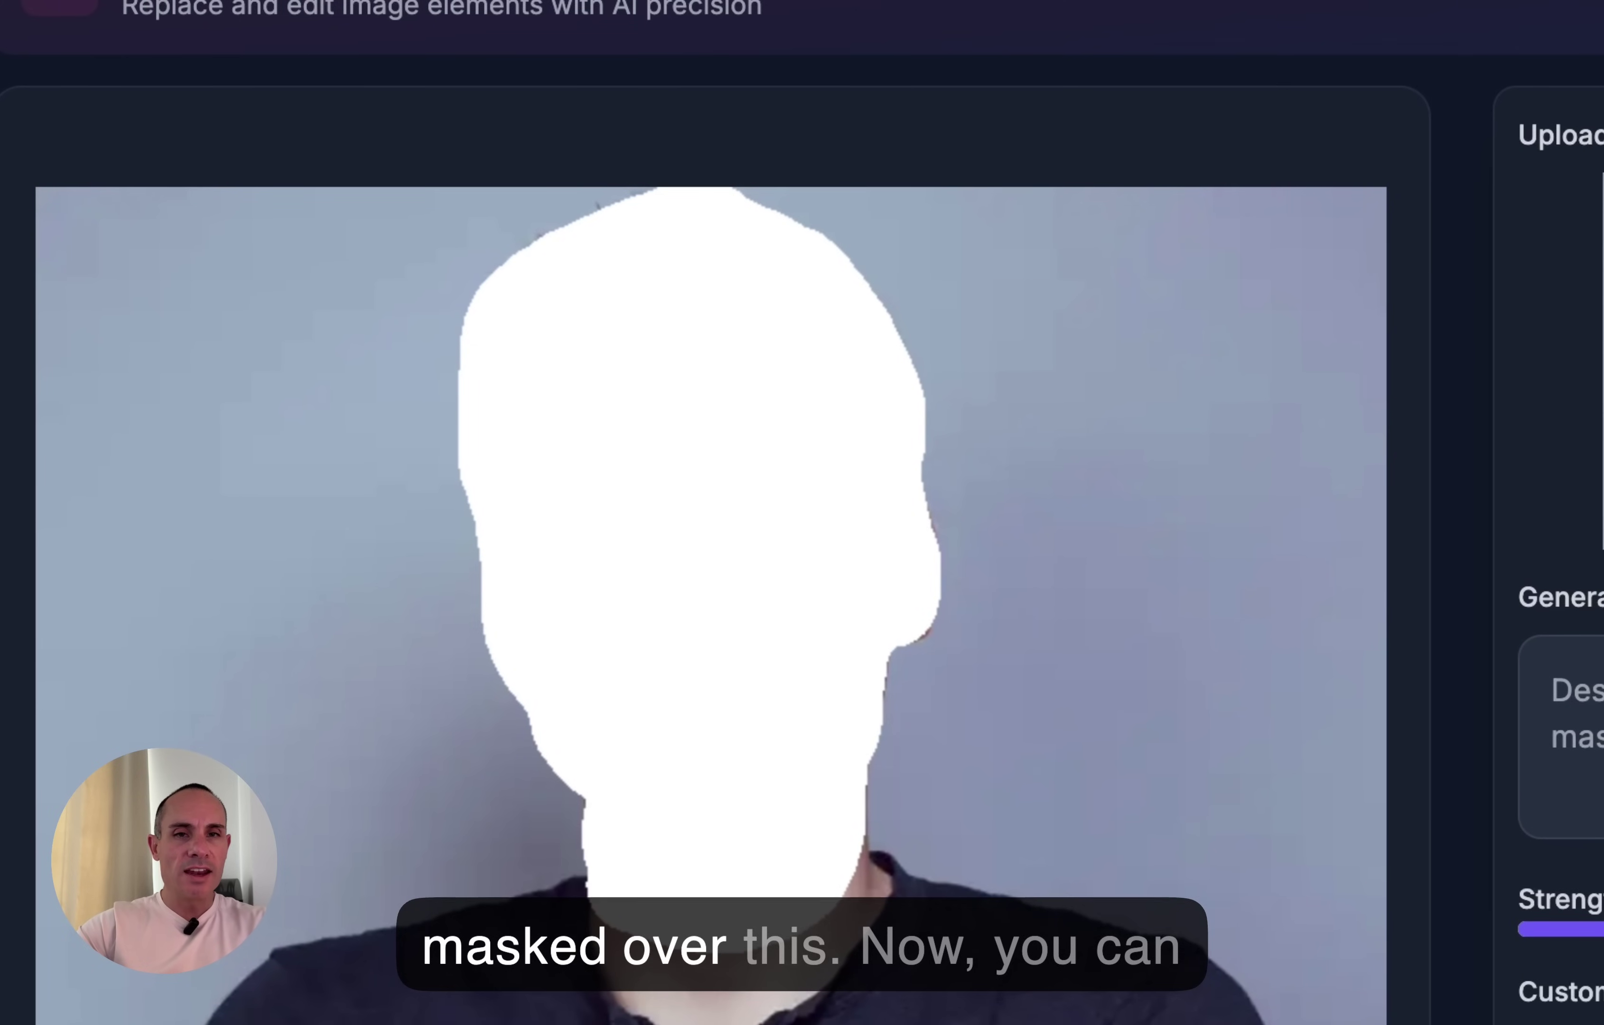
drag(711, 607, 733, 538)
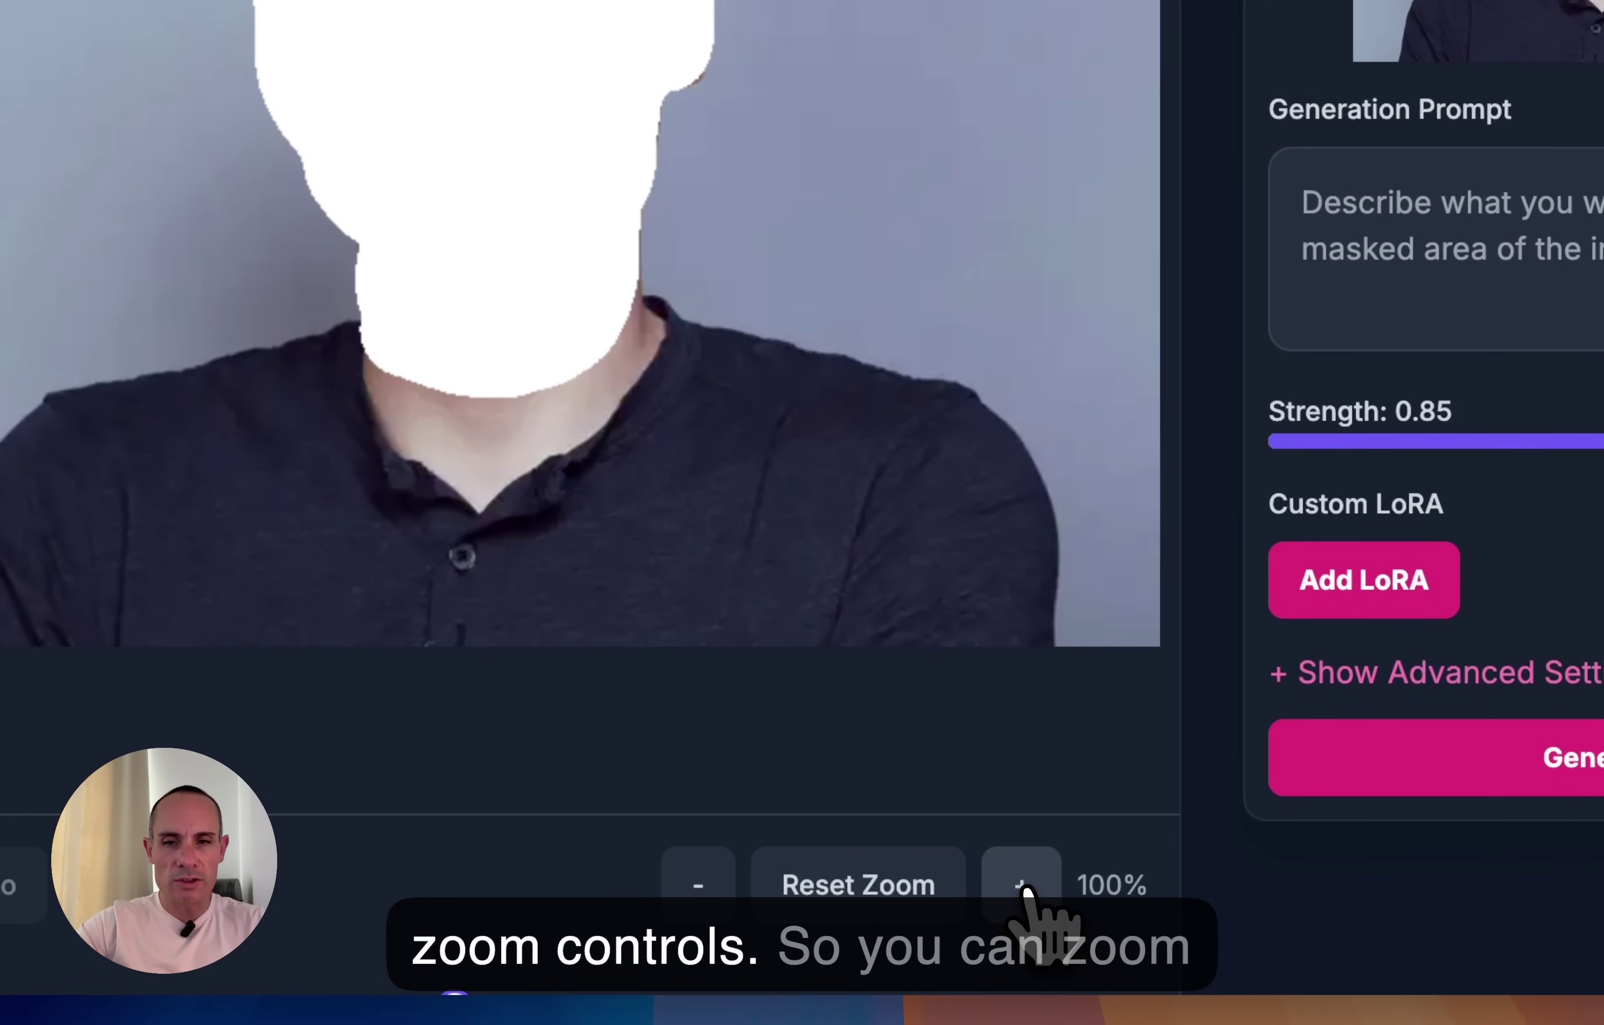
Zoom the canvas in and back out to fit, and set the brush size to 51.
click(1030, 893)
click(1030, 894)
click(1029, 894)
click(1030, 894)
click(701, 887)
click(701, 887)
click(701, 887)
click(701, 887)
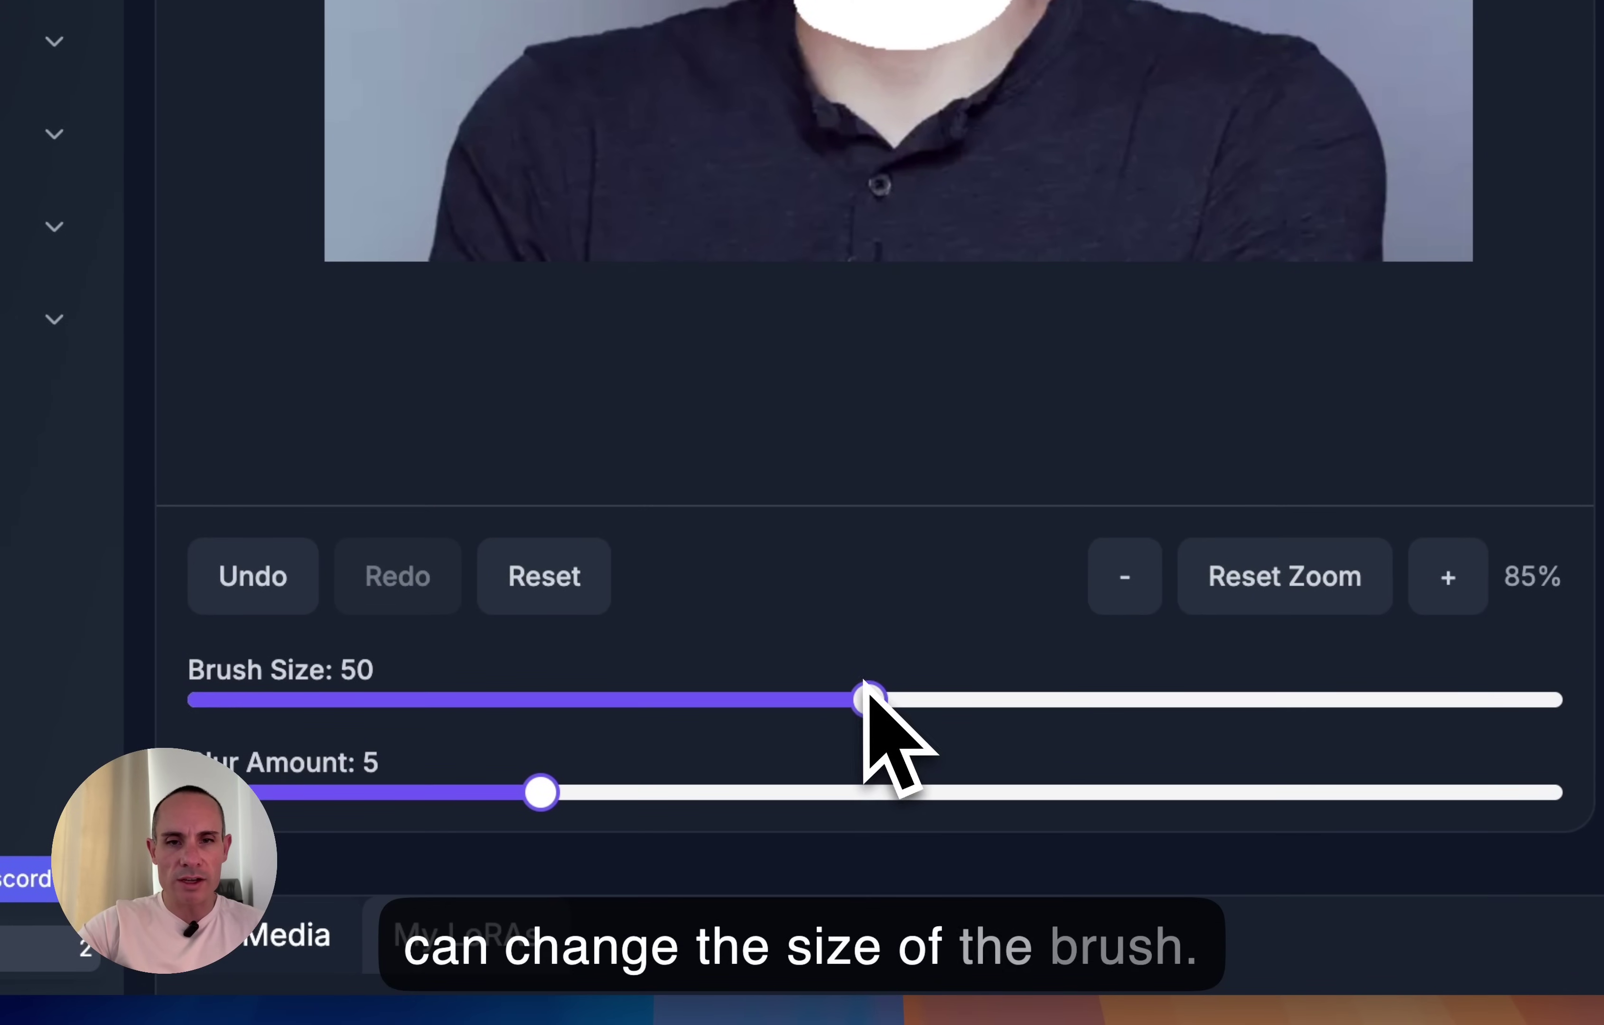
drag(854, 983, 545, 1002)
mouse_move(549, 708)
mouse_down()
mouse_move(1023, 751)
mouse_move(476, 745)
mouse_up()
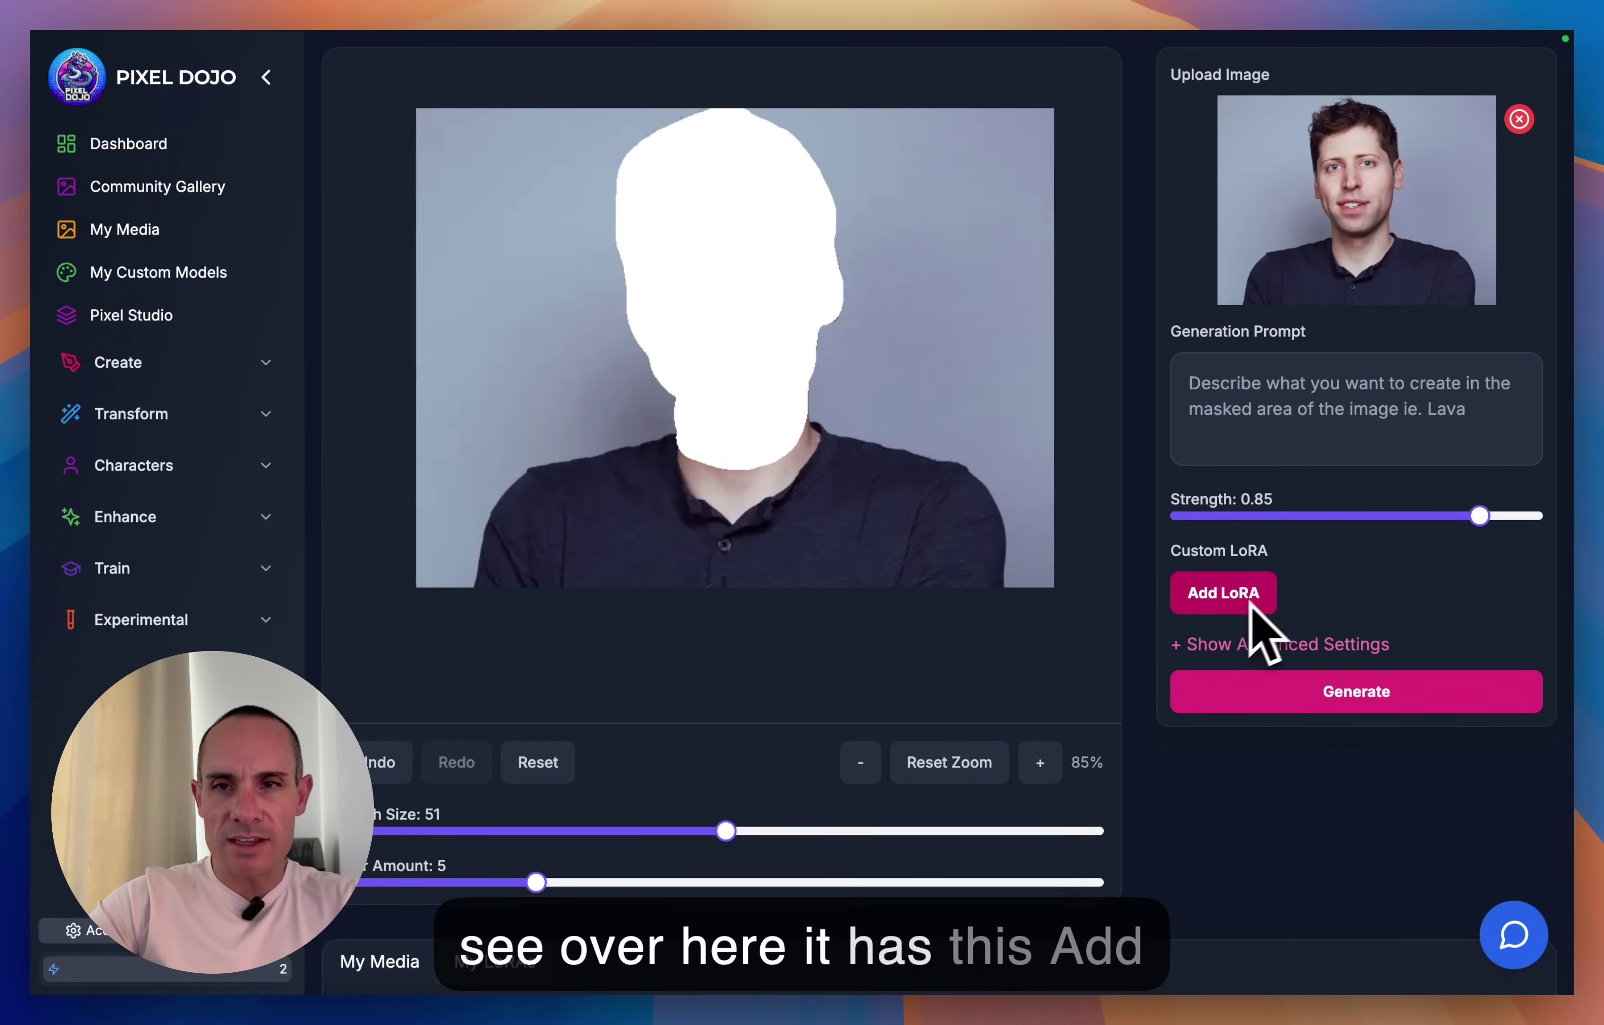
Attach the suited-man person LoRA at 0.80 with the 'LXFR,' prompt and generate a first face.
scroll(950, 732, down, 5)
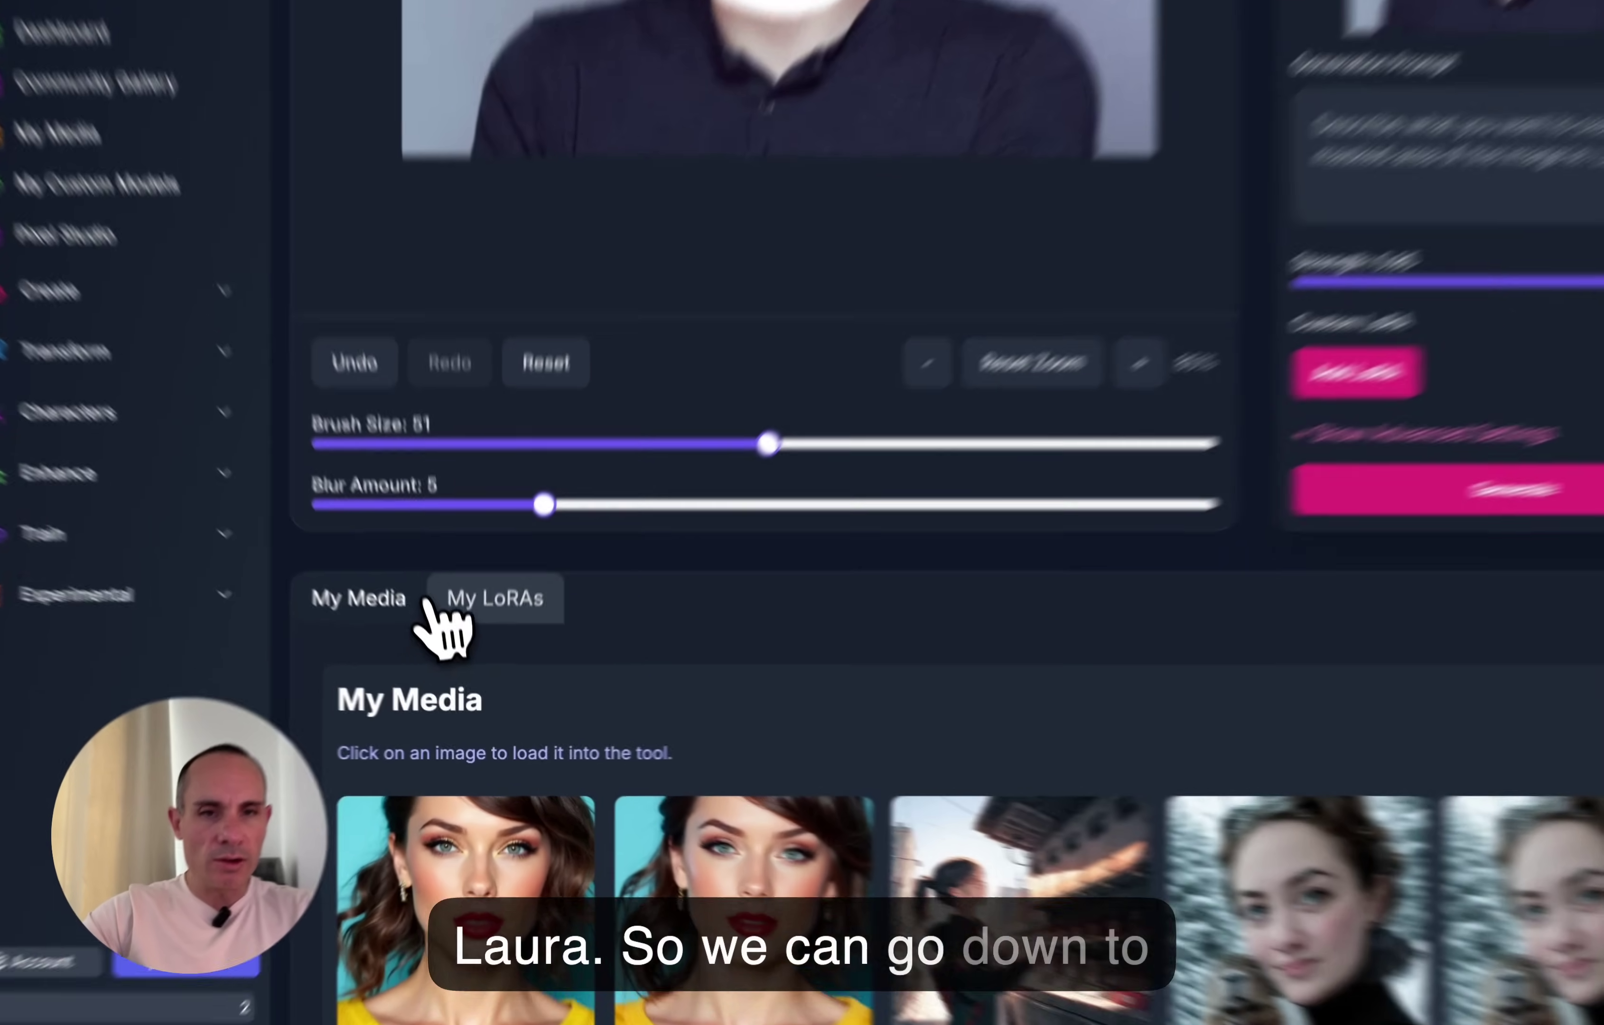
click(495, 620)
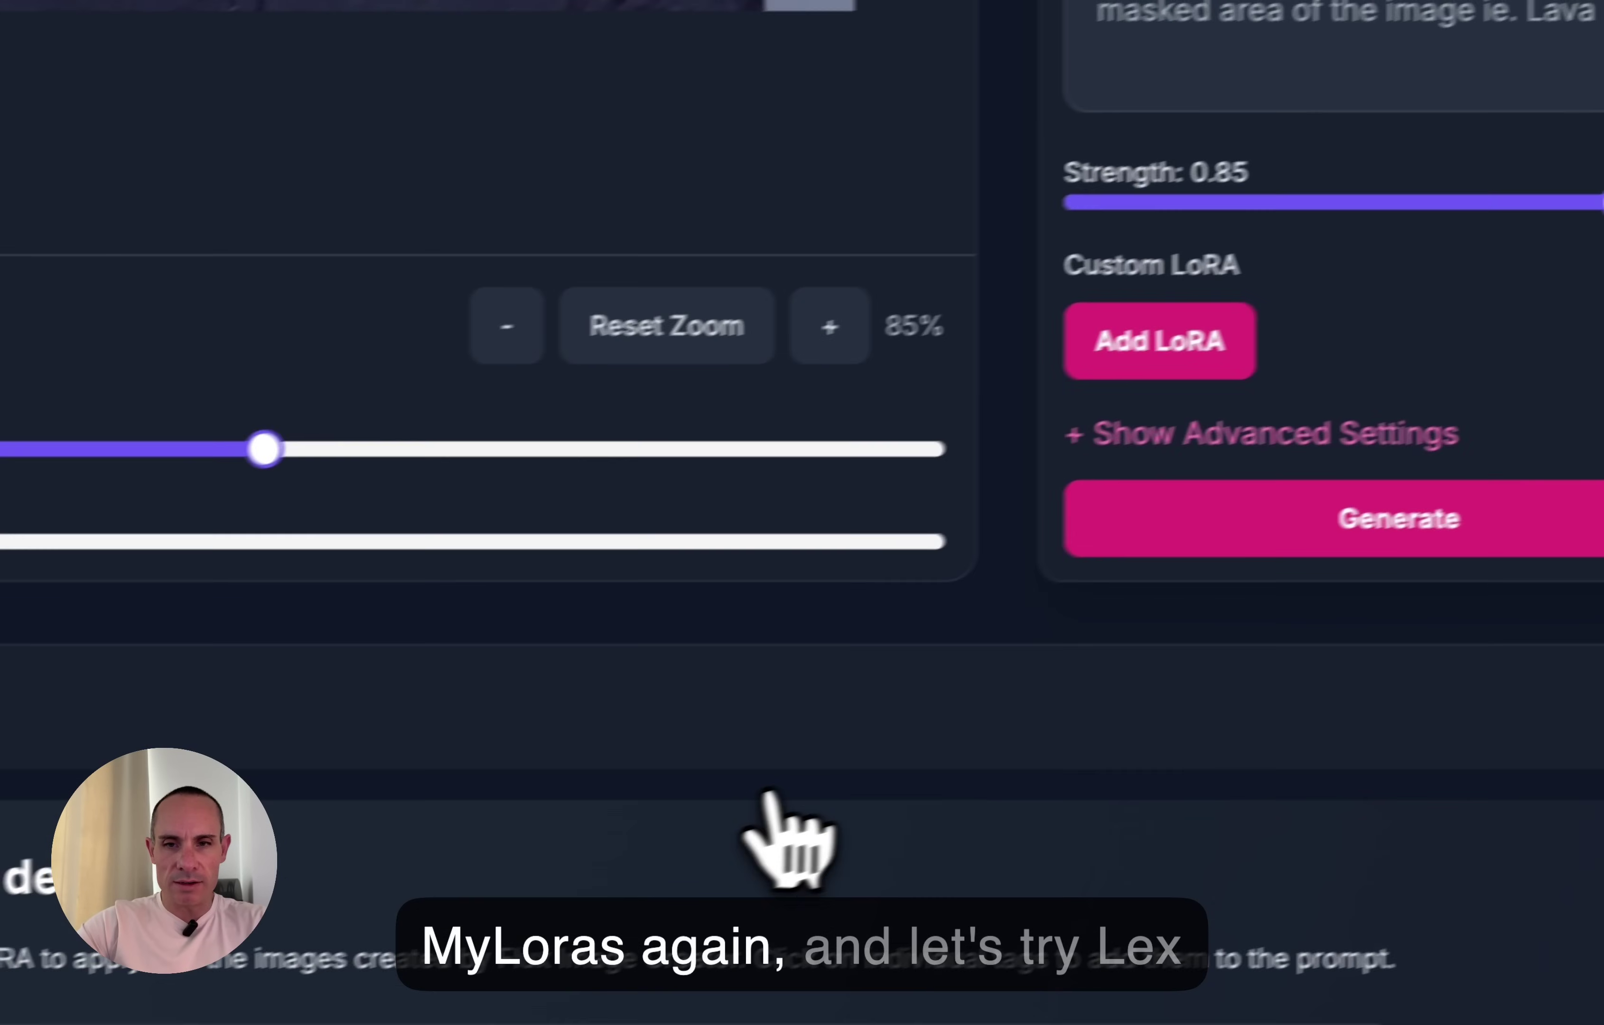
scroll(769, 841, down, 6)
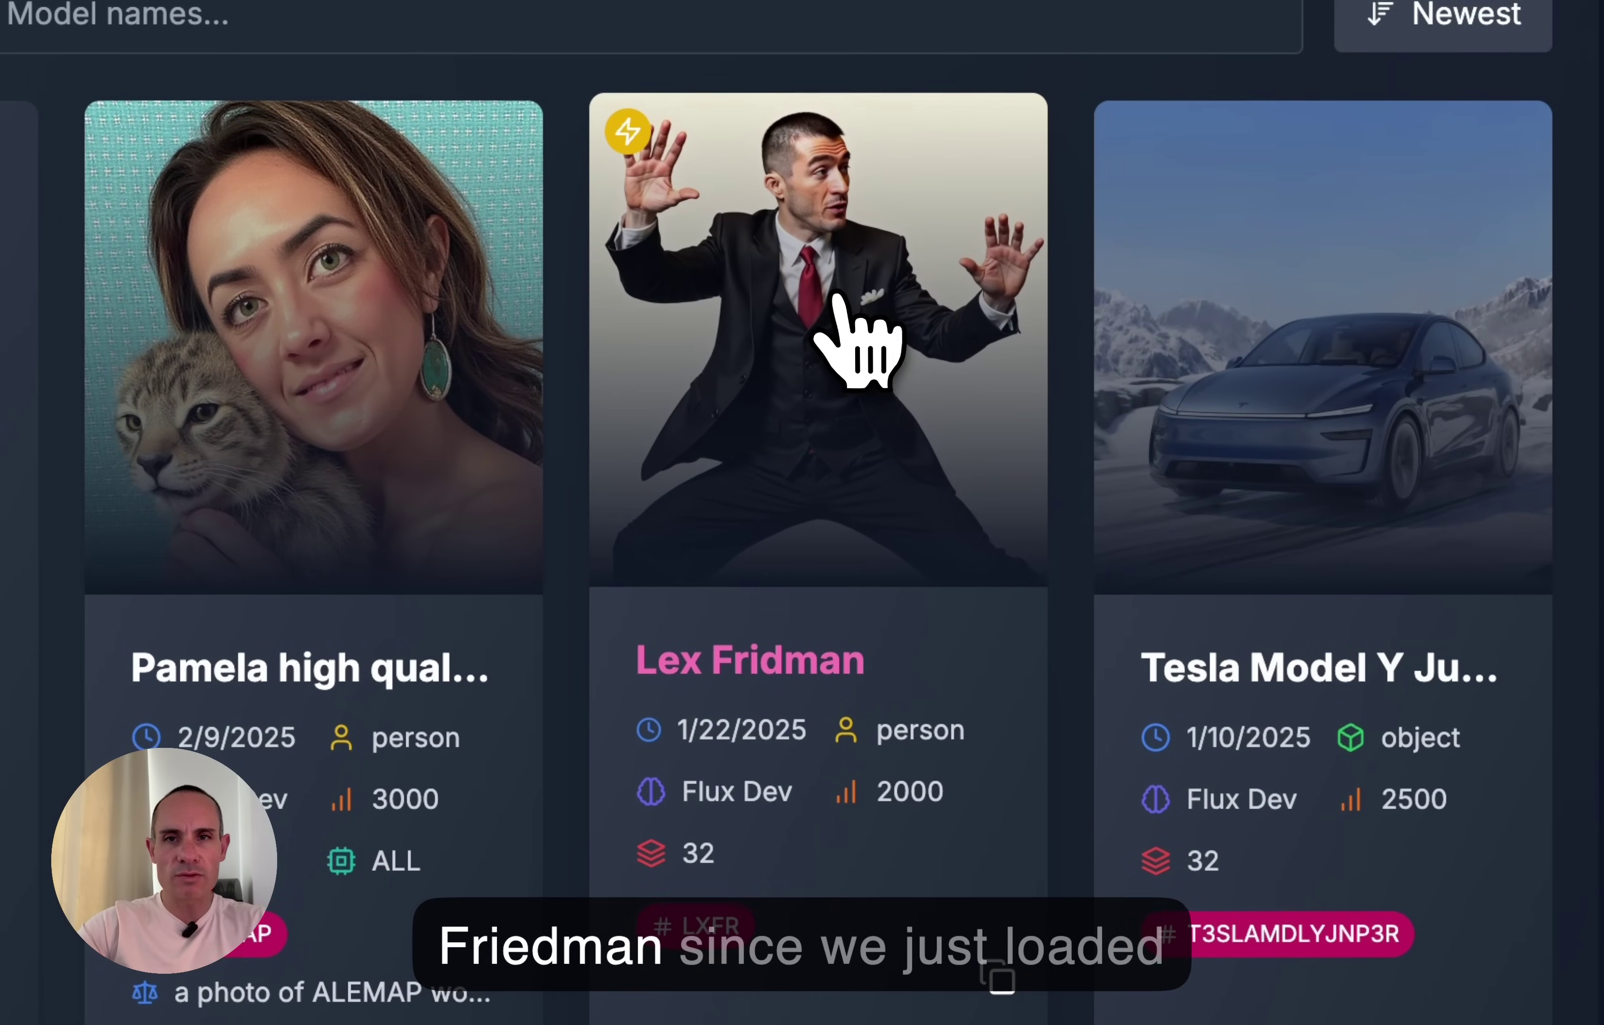
click(839, 300)
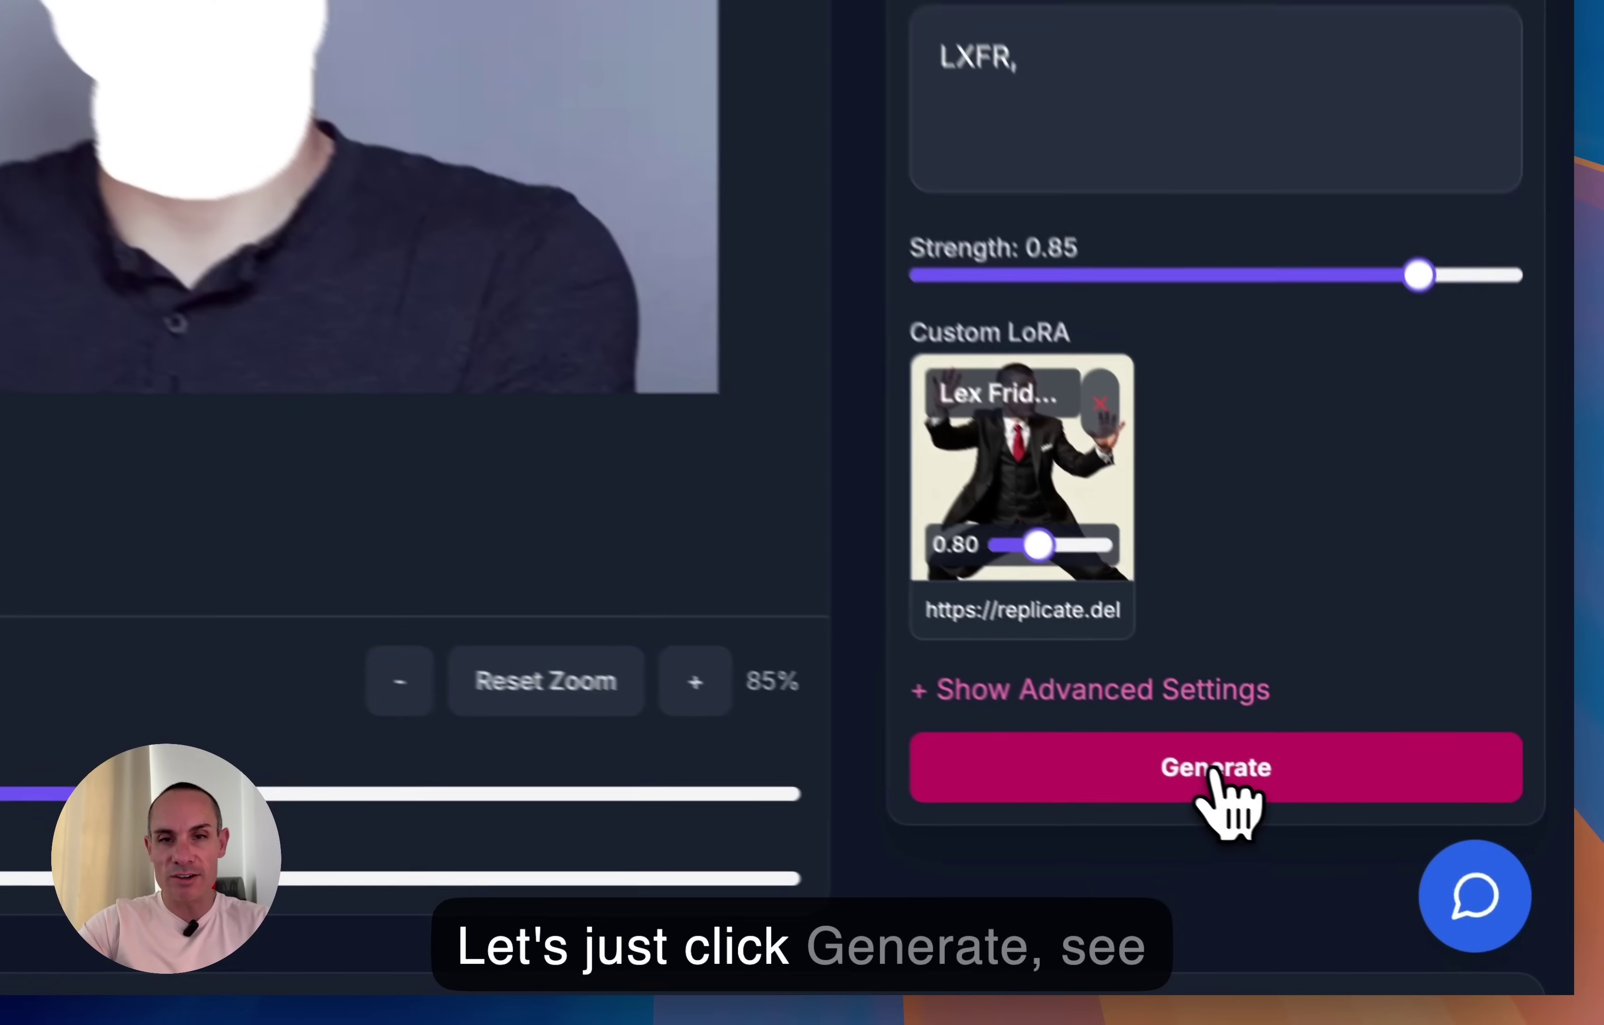
click(1355, 864)
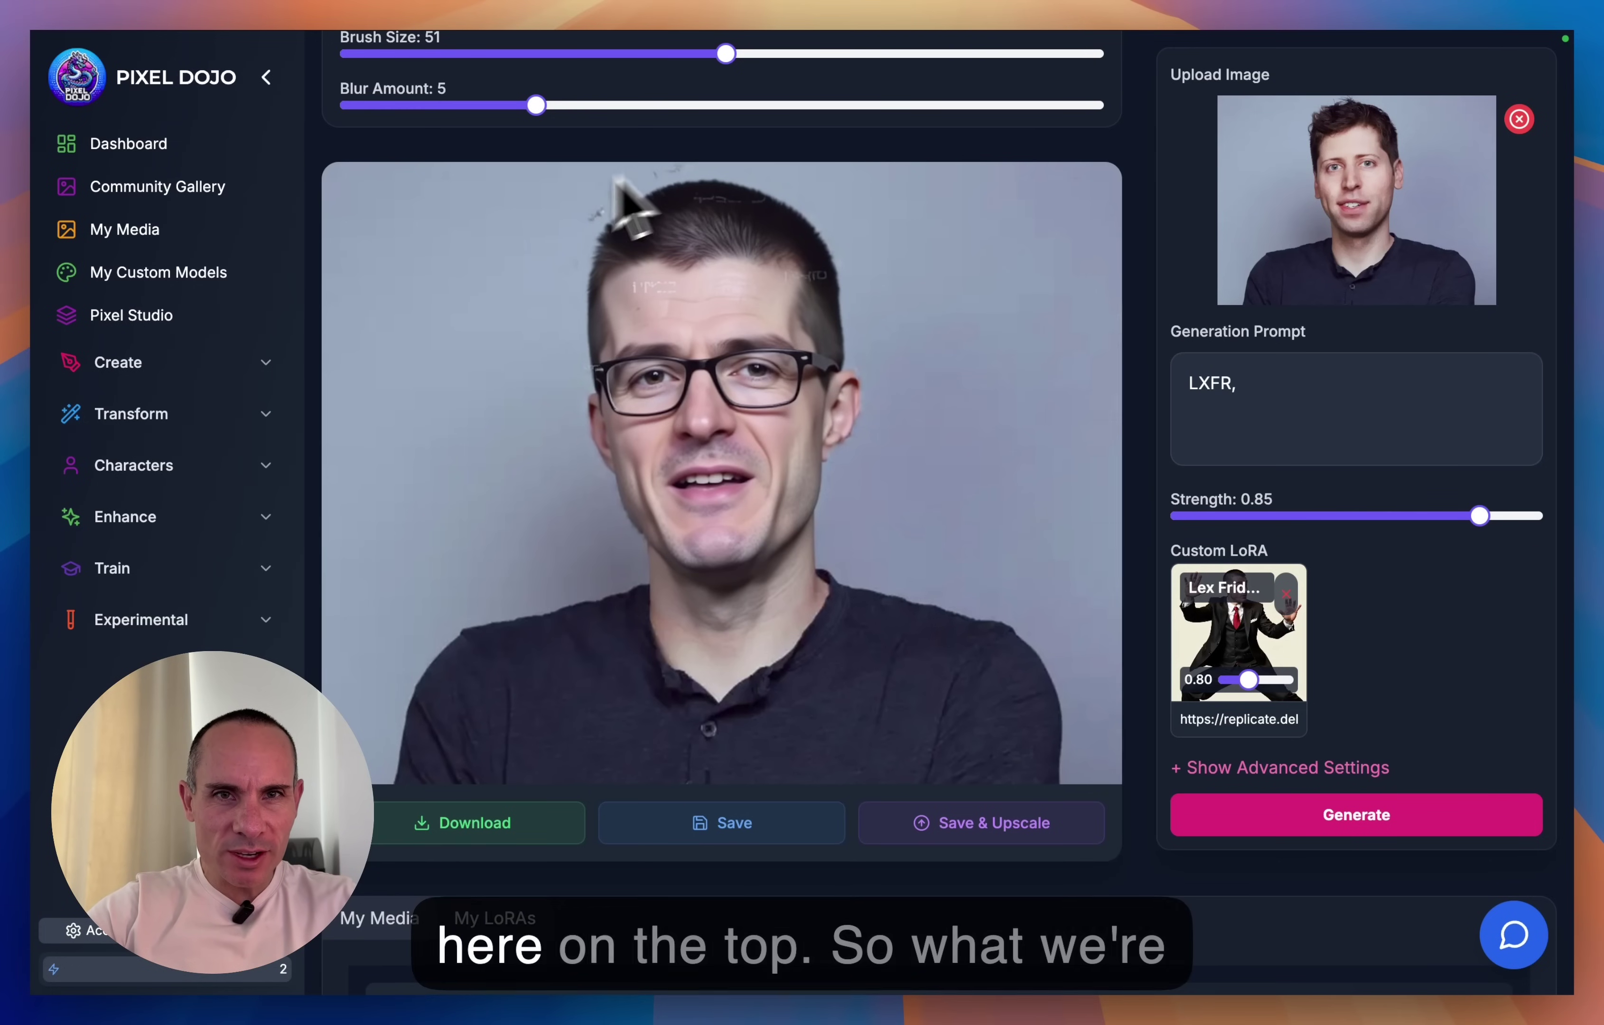
scroll(743, 266, up, 1)
Undo the stray neck stroke and extend the mask over the missed top-left and top-right hair.
scroll(743, 266, up, 10)
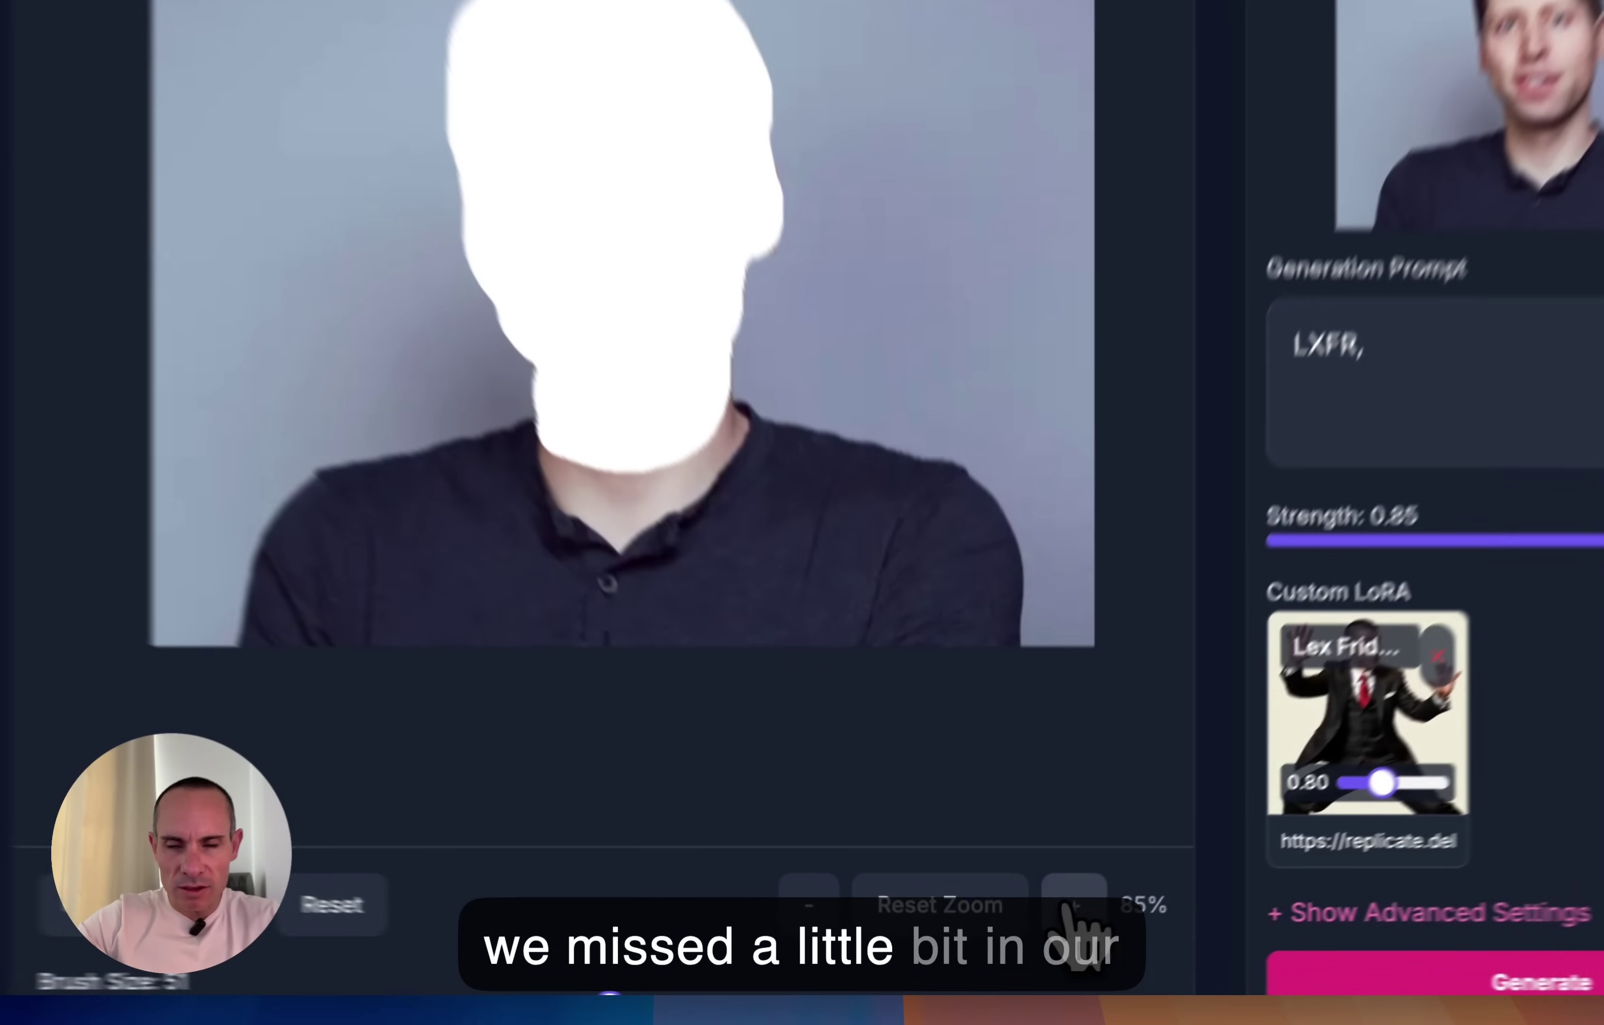
click(1073, 907)
click(1073, 907)
click(650, 799)
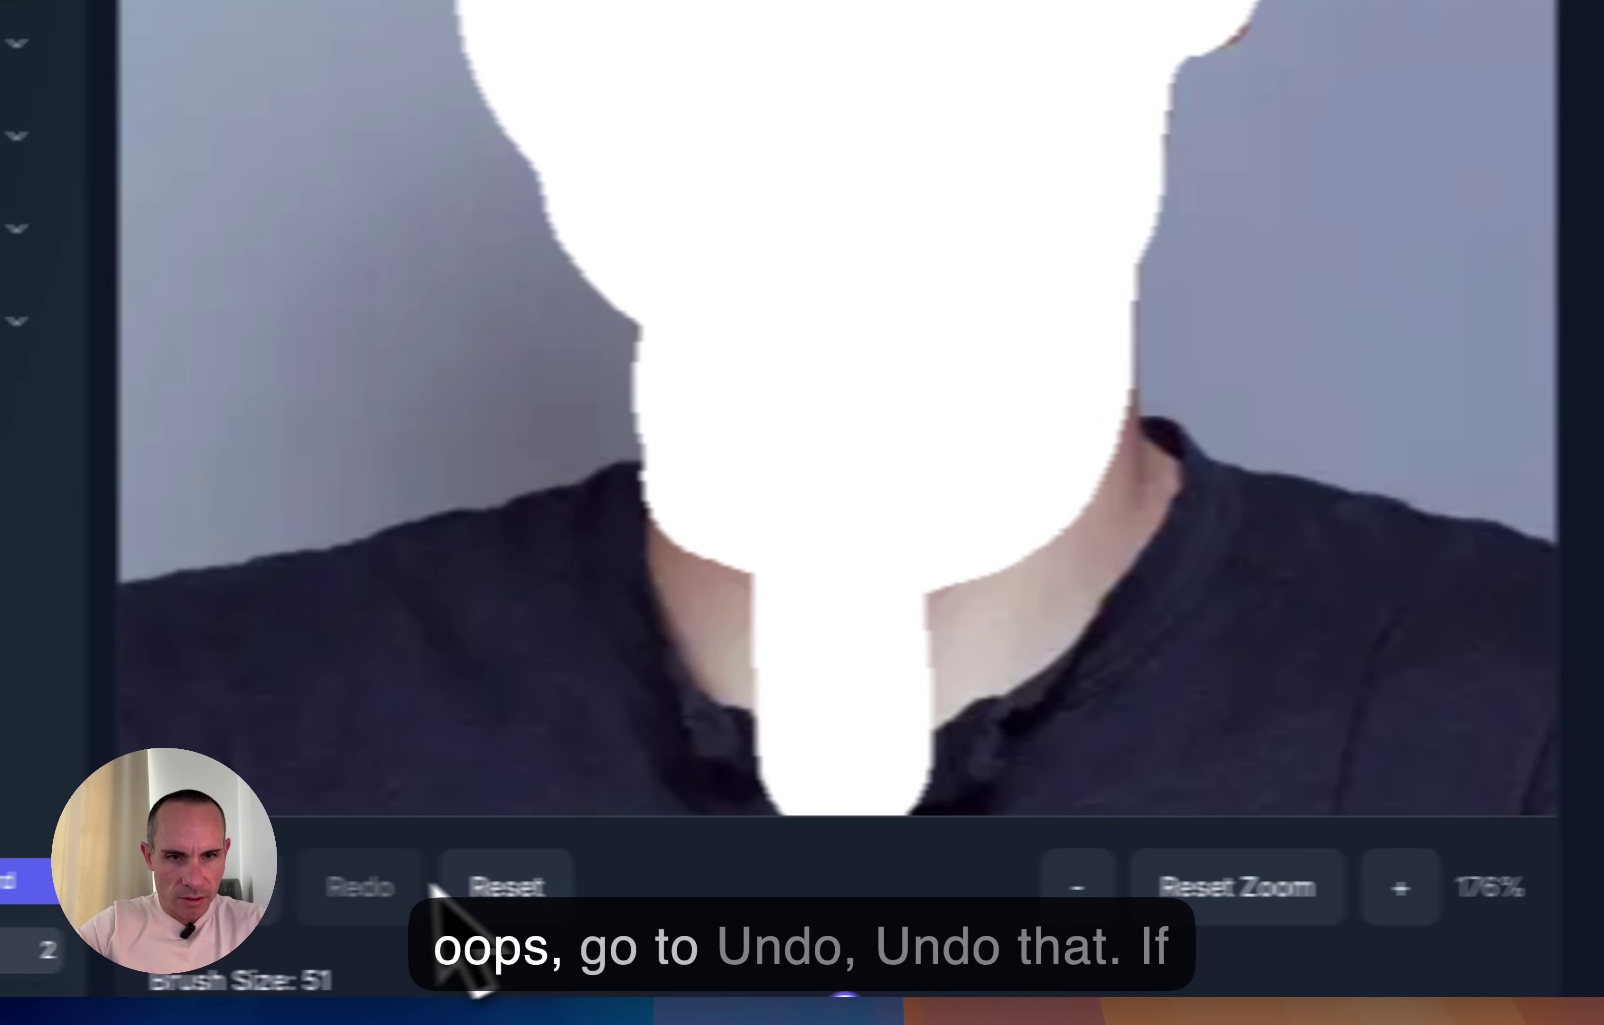
click(41, 918)
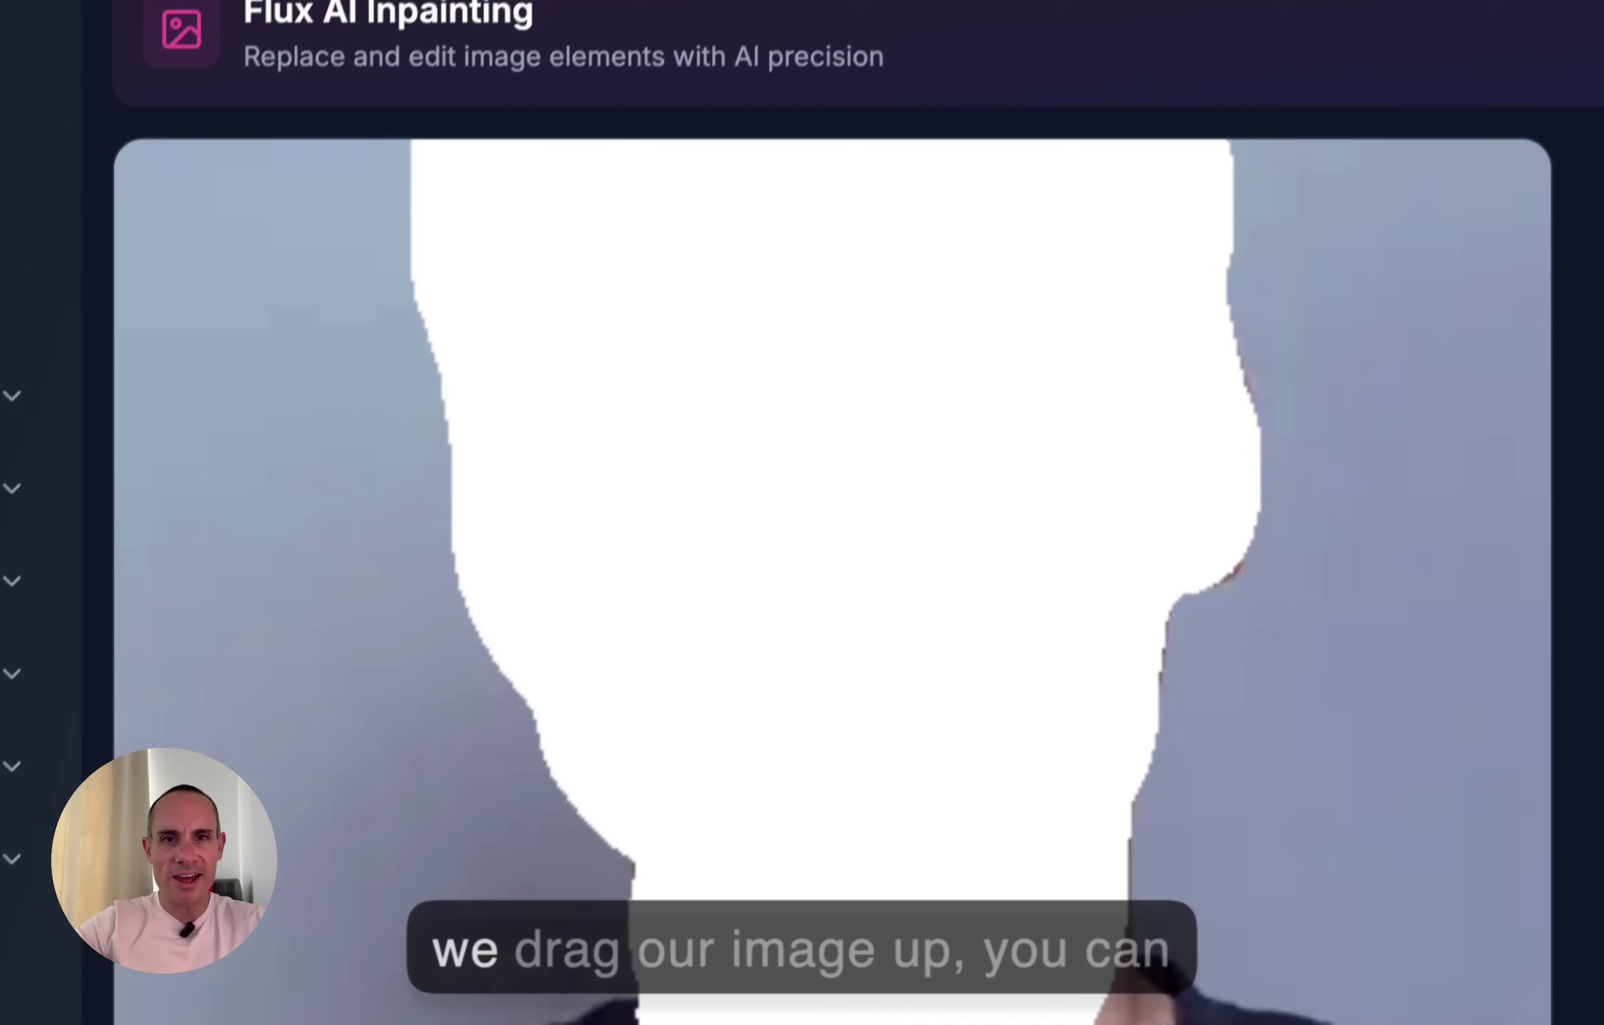
scroll(821, 601, up, 3)
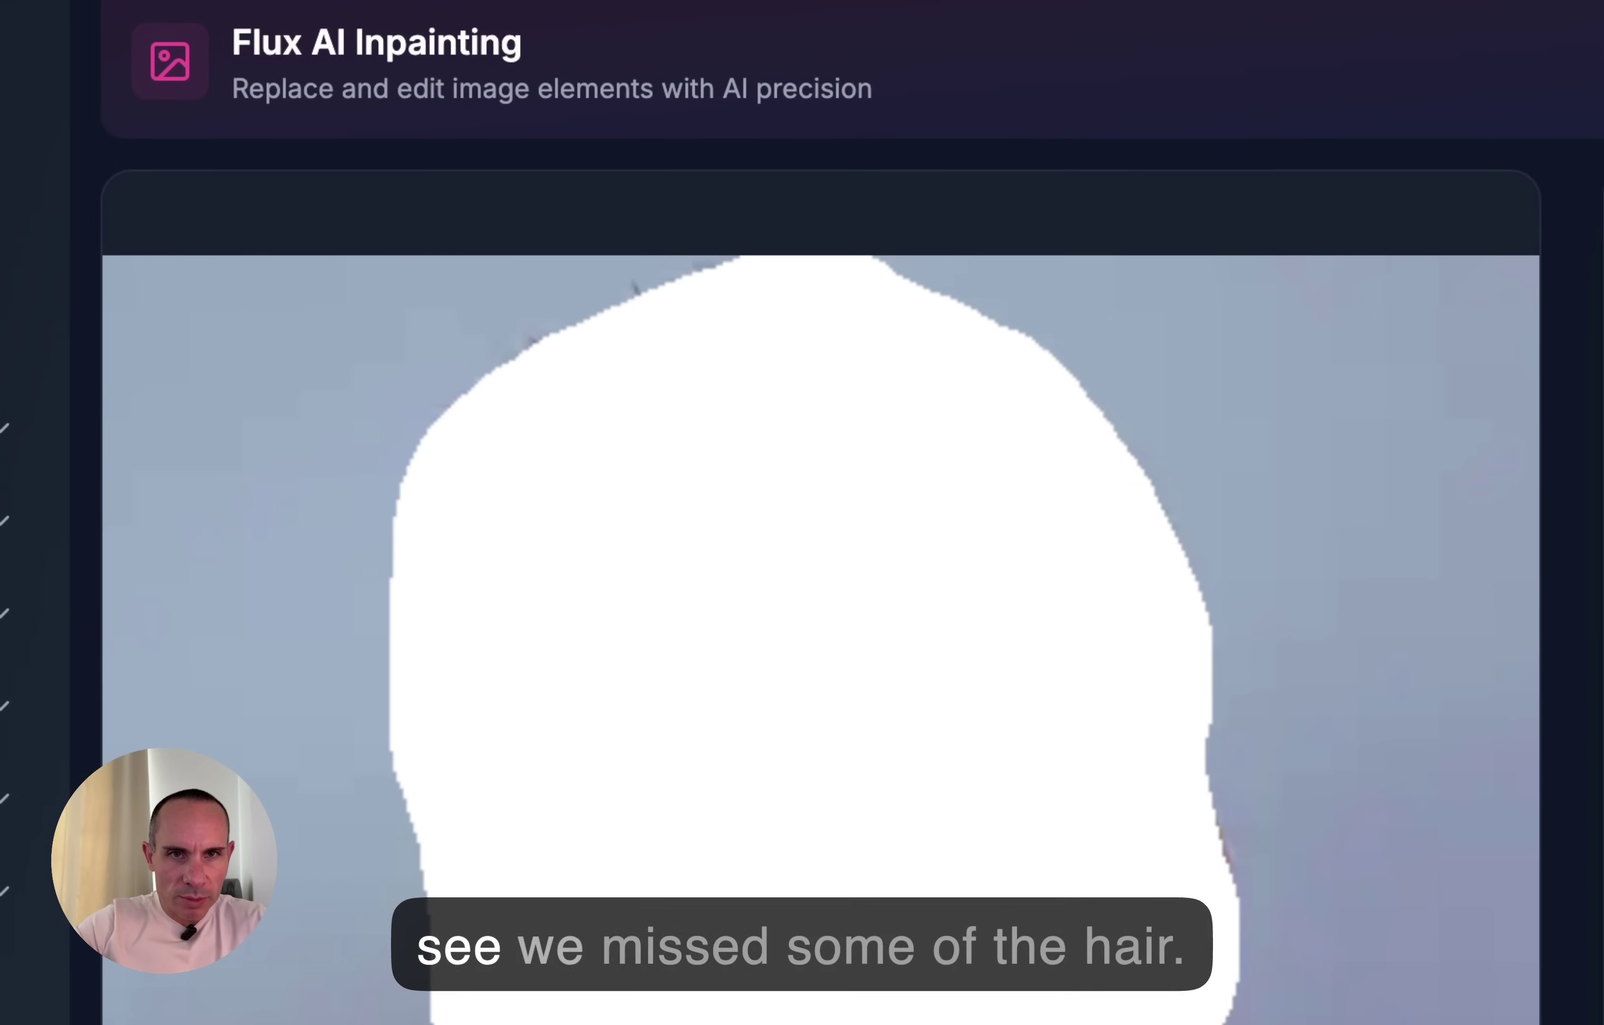
mouse_move(709, 269)
mouse_down()
mouse_move(593, 297)
mouse_move(496, 350)
mouse_up()
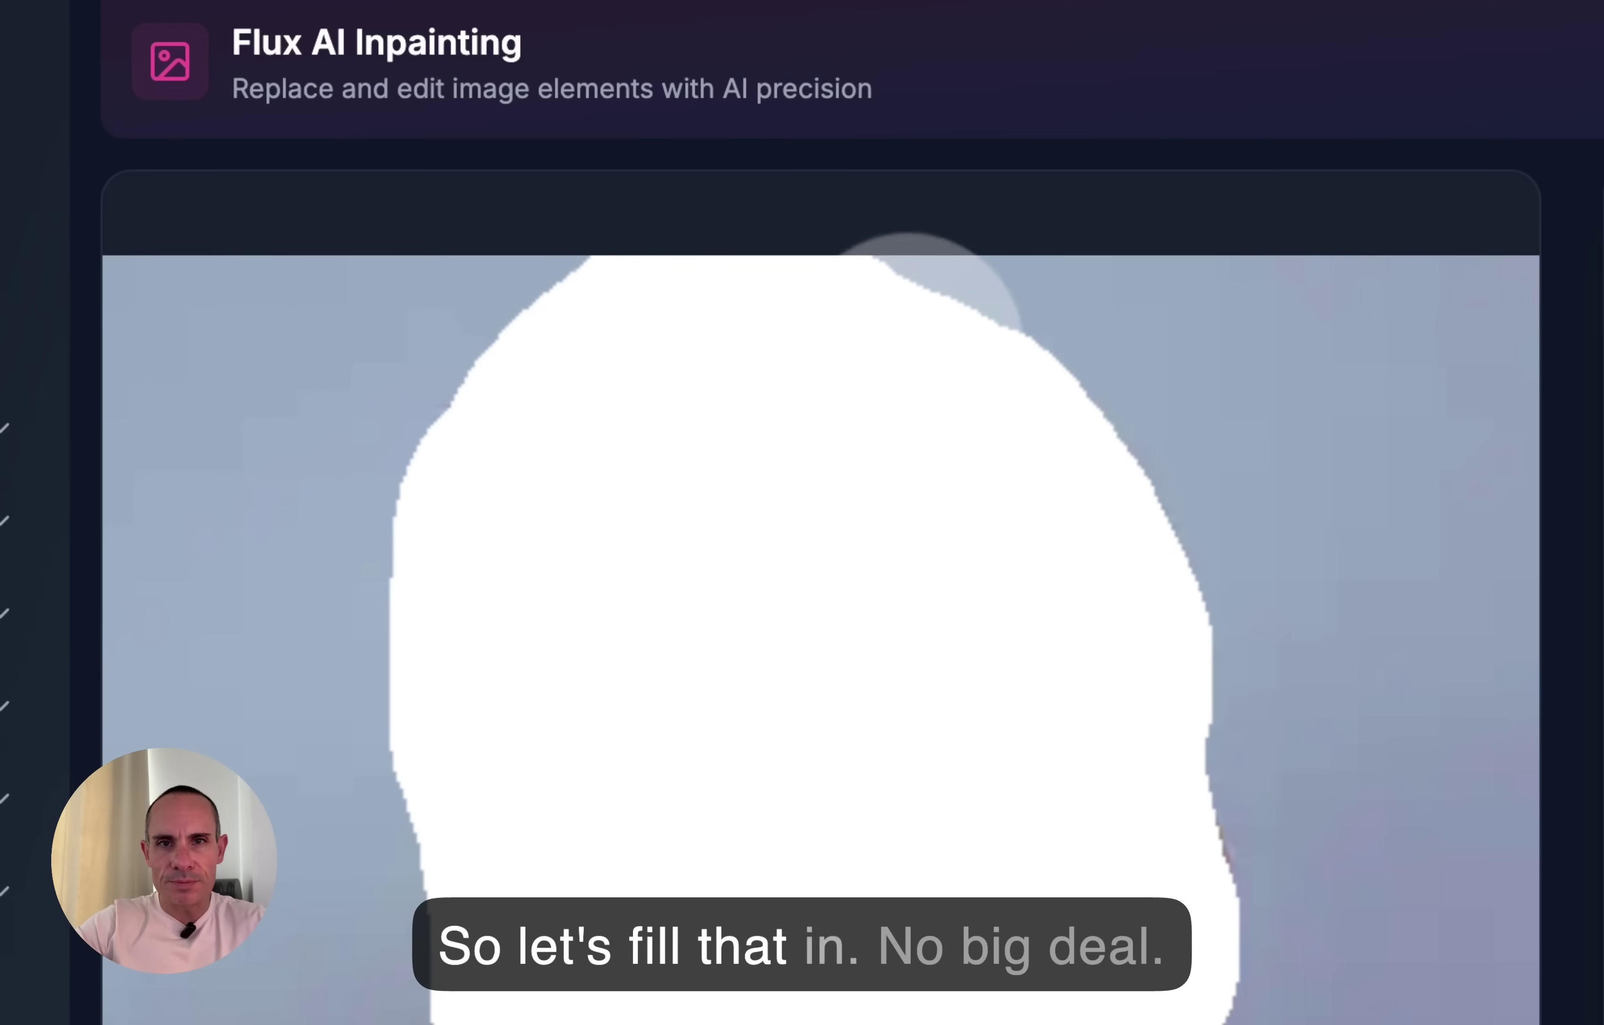
drag(892, 255, 936, 299)
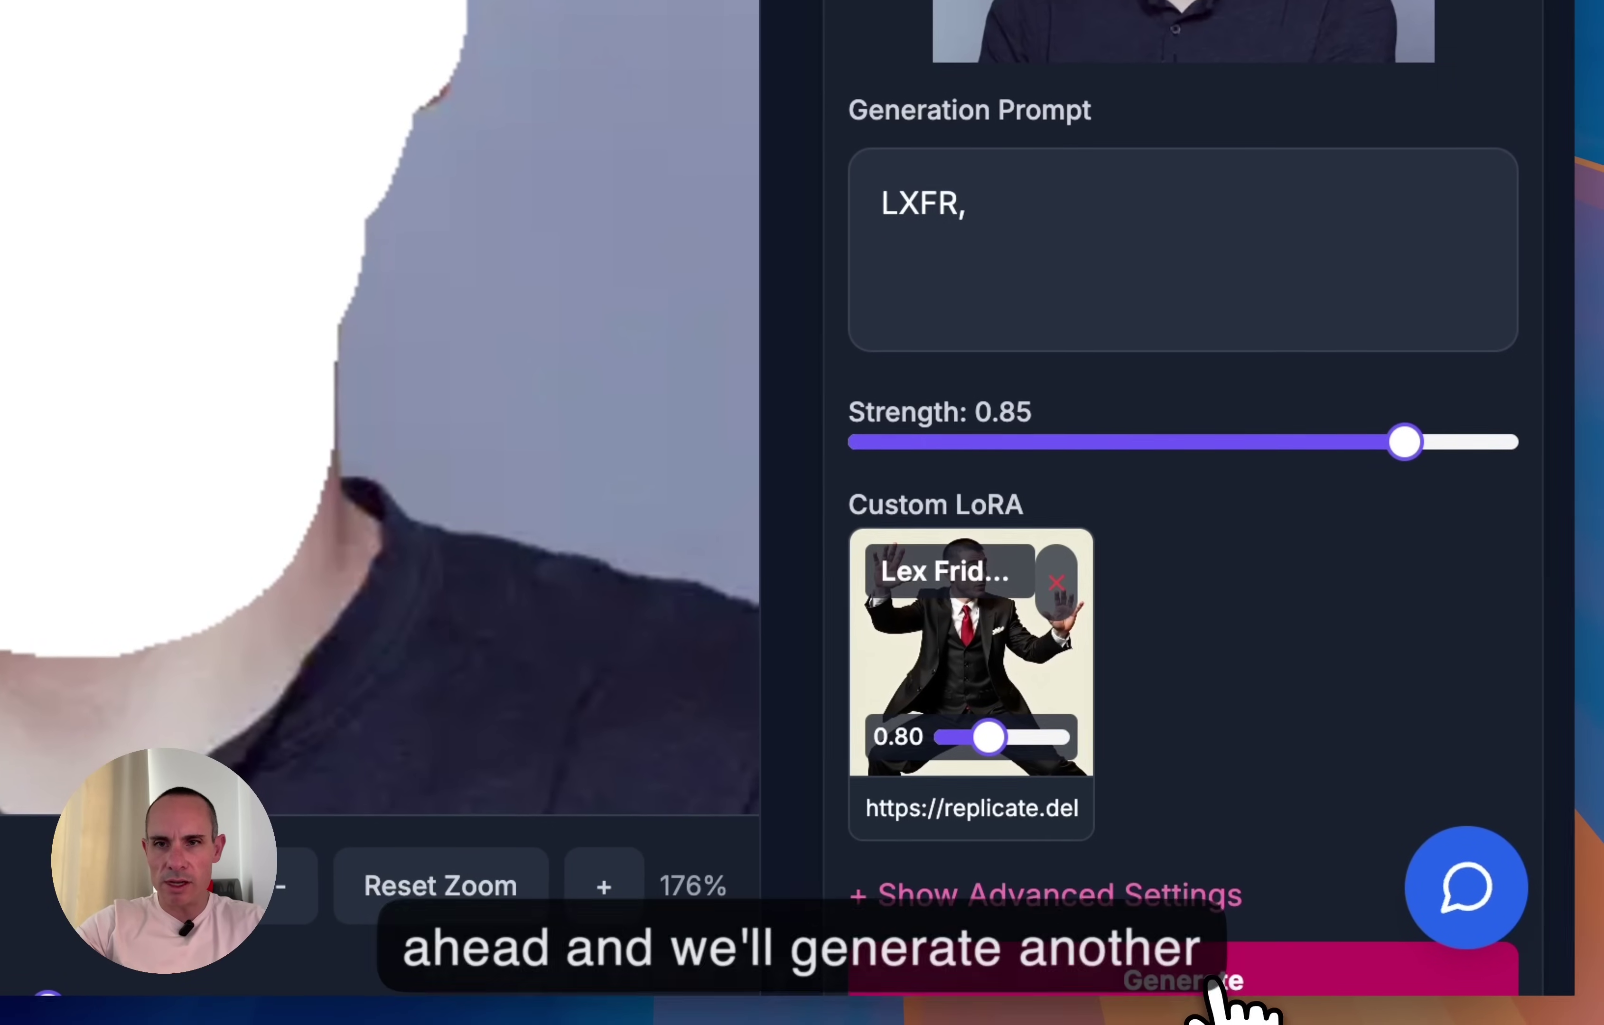
Rerun the inpainting with the corrected mask to produce a new LXFR face and hair.
click(1206, 986)
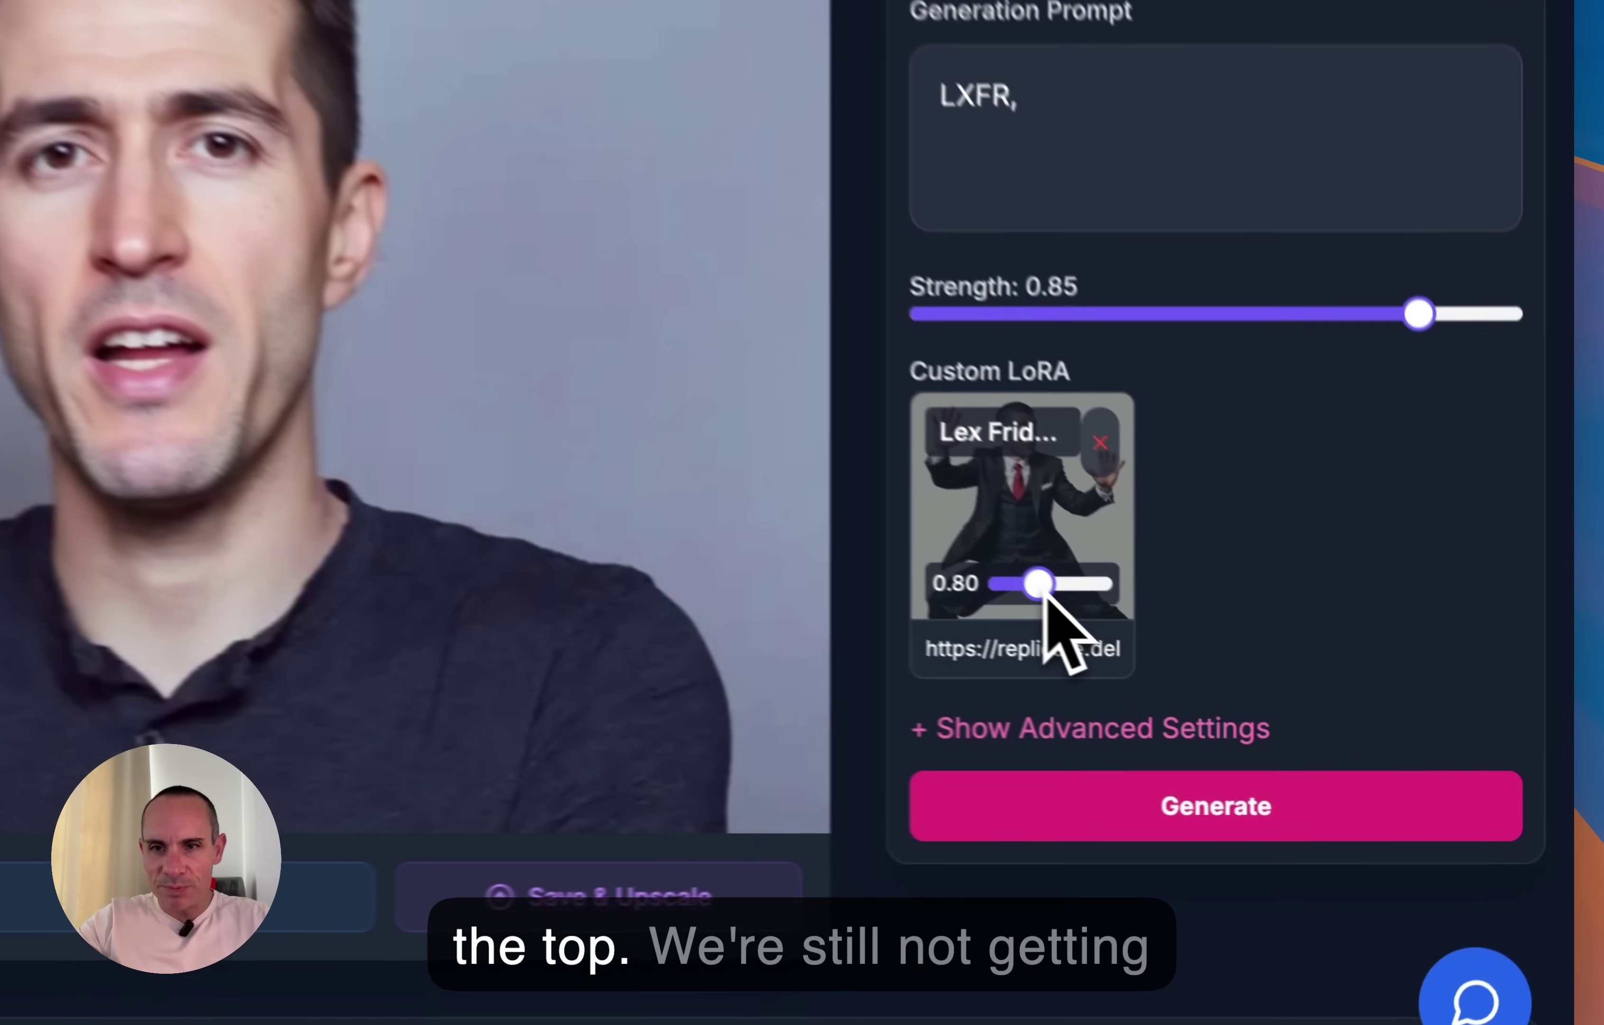
Regenerate the face with the LoRA weight at 0.85 and strength raised to 0.90.
drag(1046, 594, 988, 575)
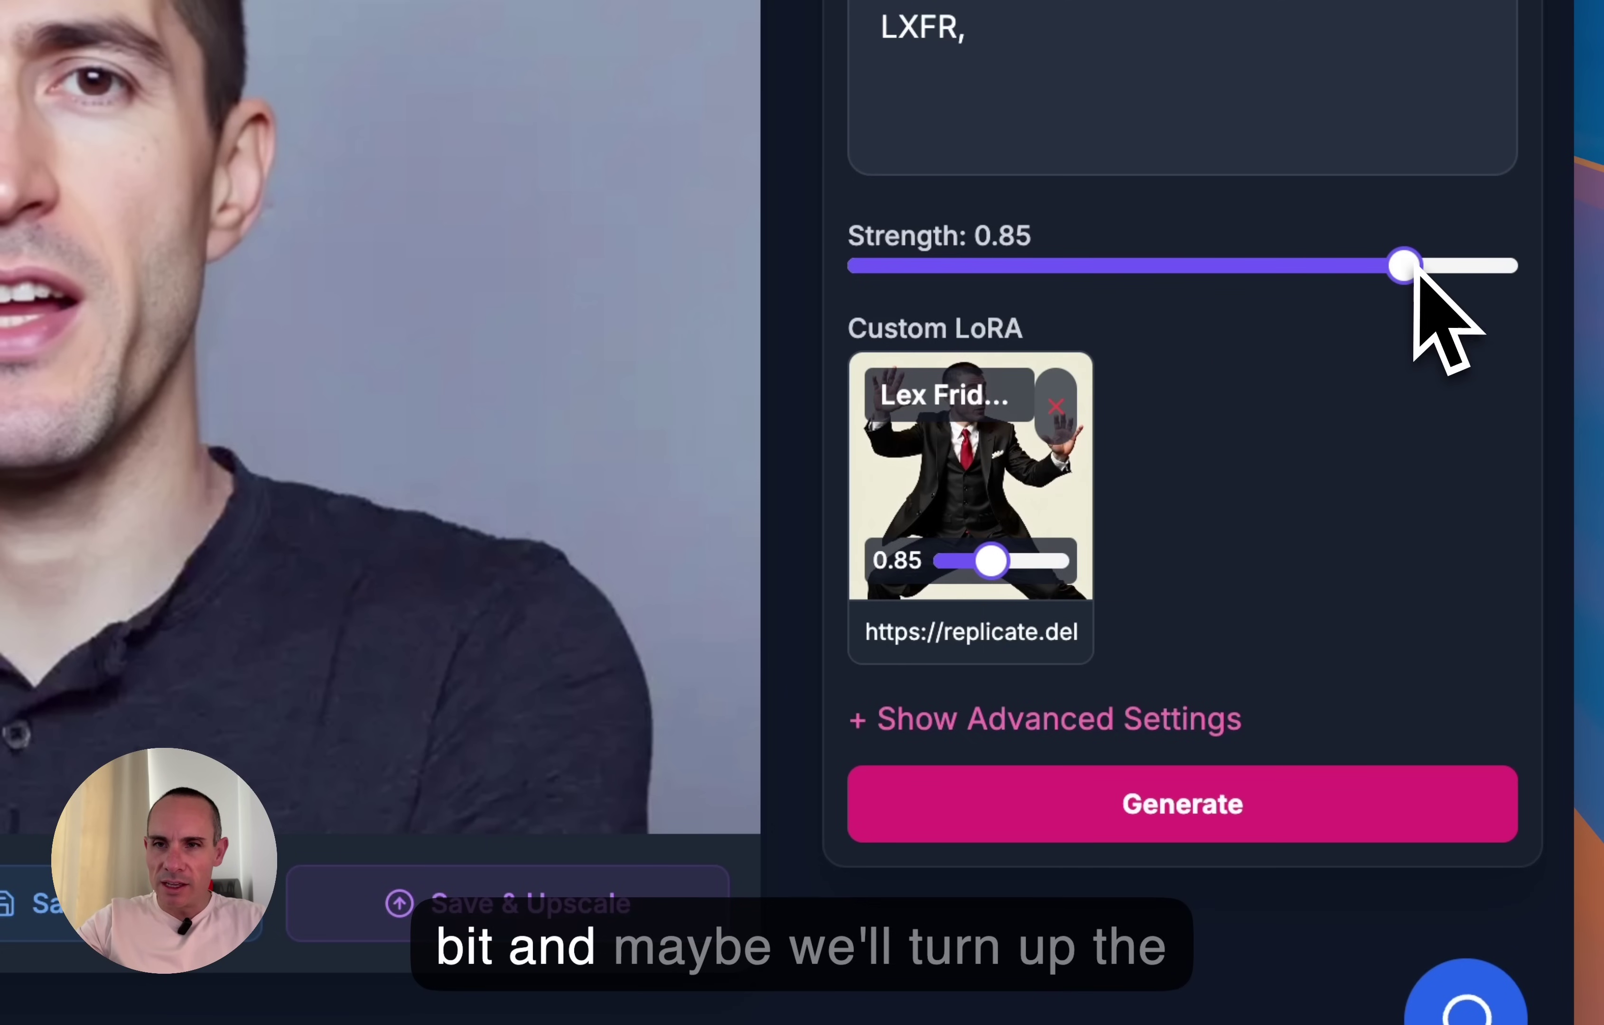
drag(1418, 266, 1450, 275)
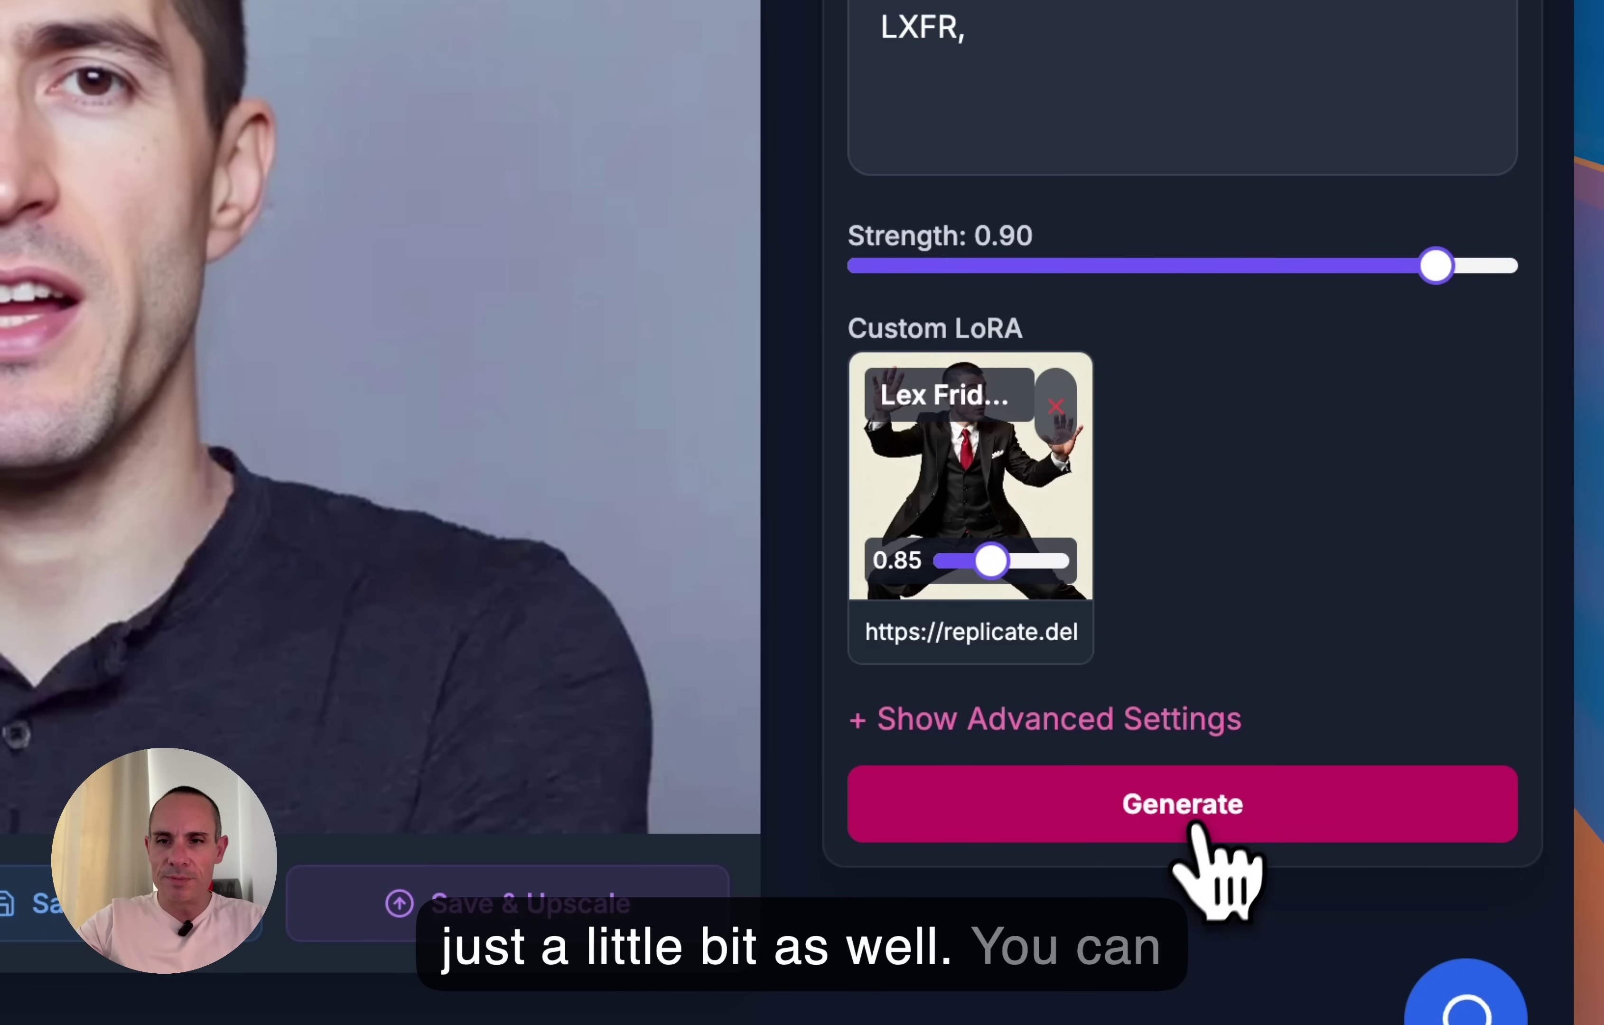
click(1188, 808)
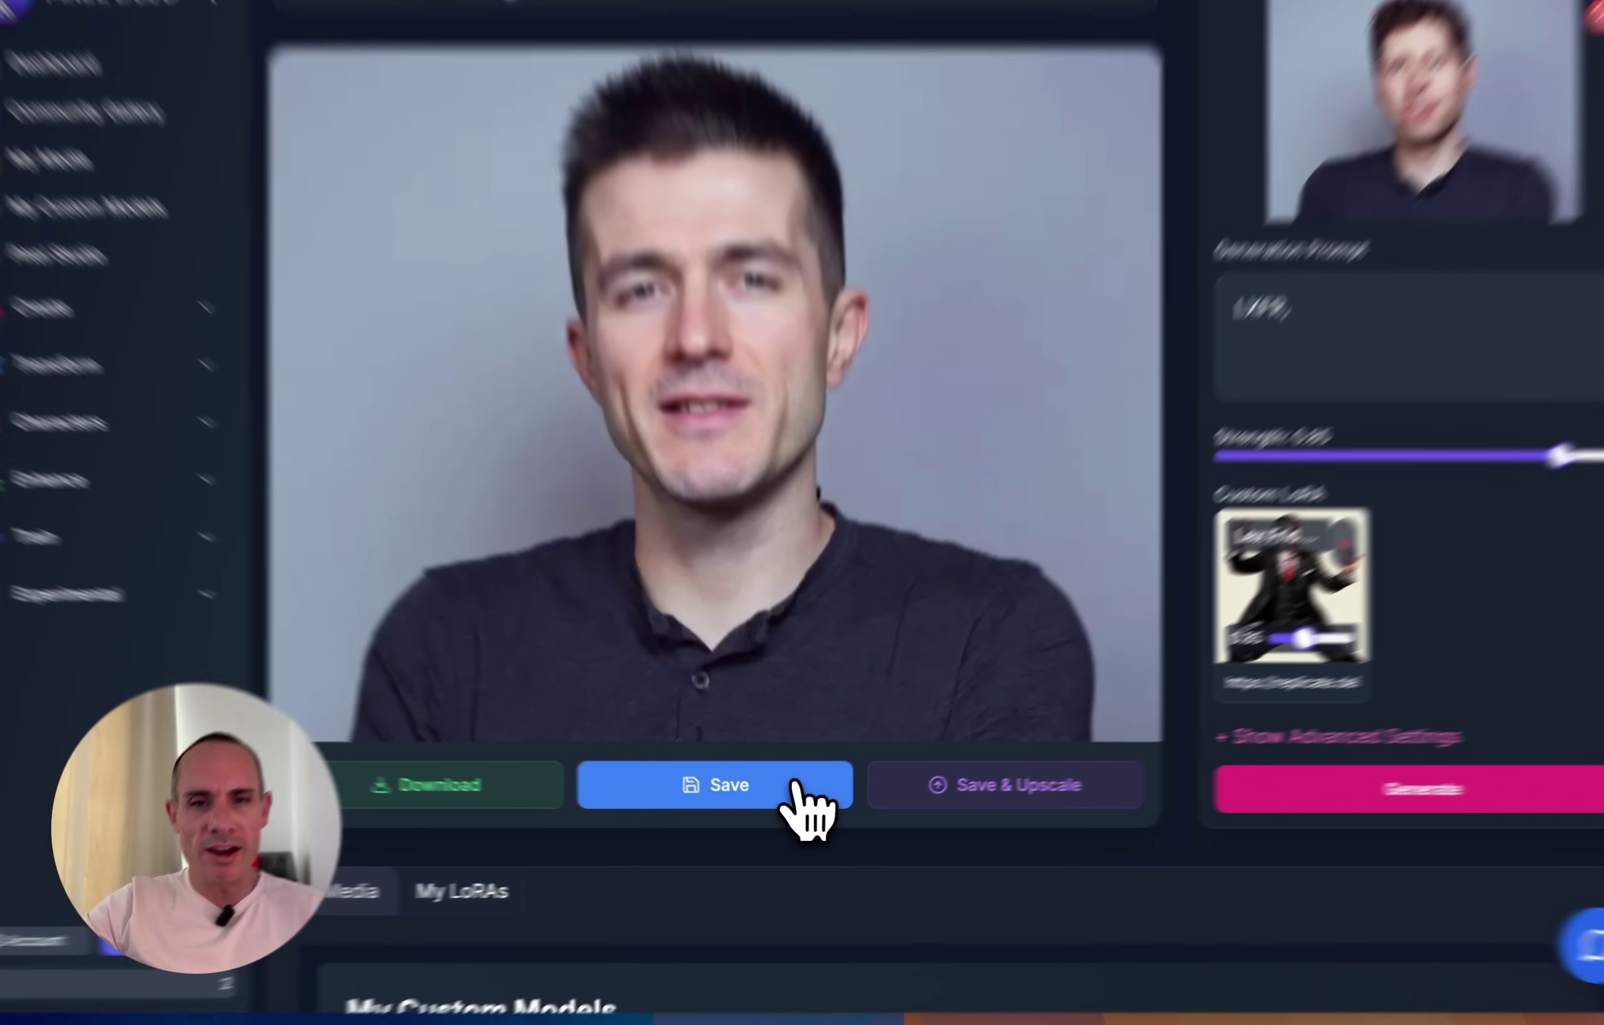
Save the latest LXFR inpainted portrait to the media library.
click(788, 789)
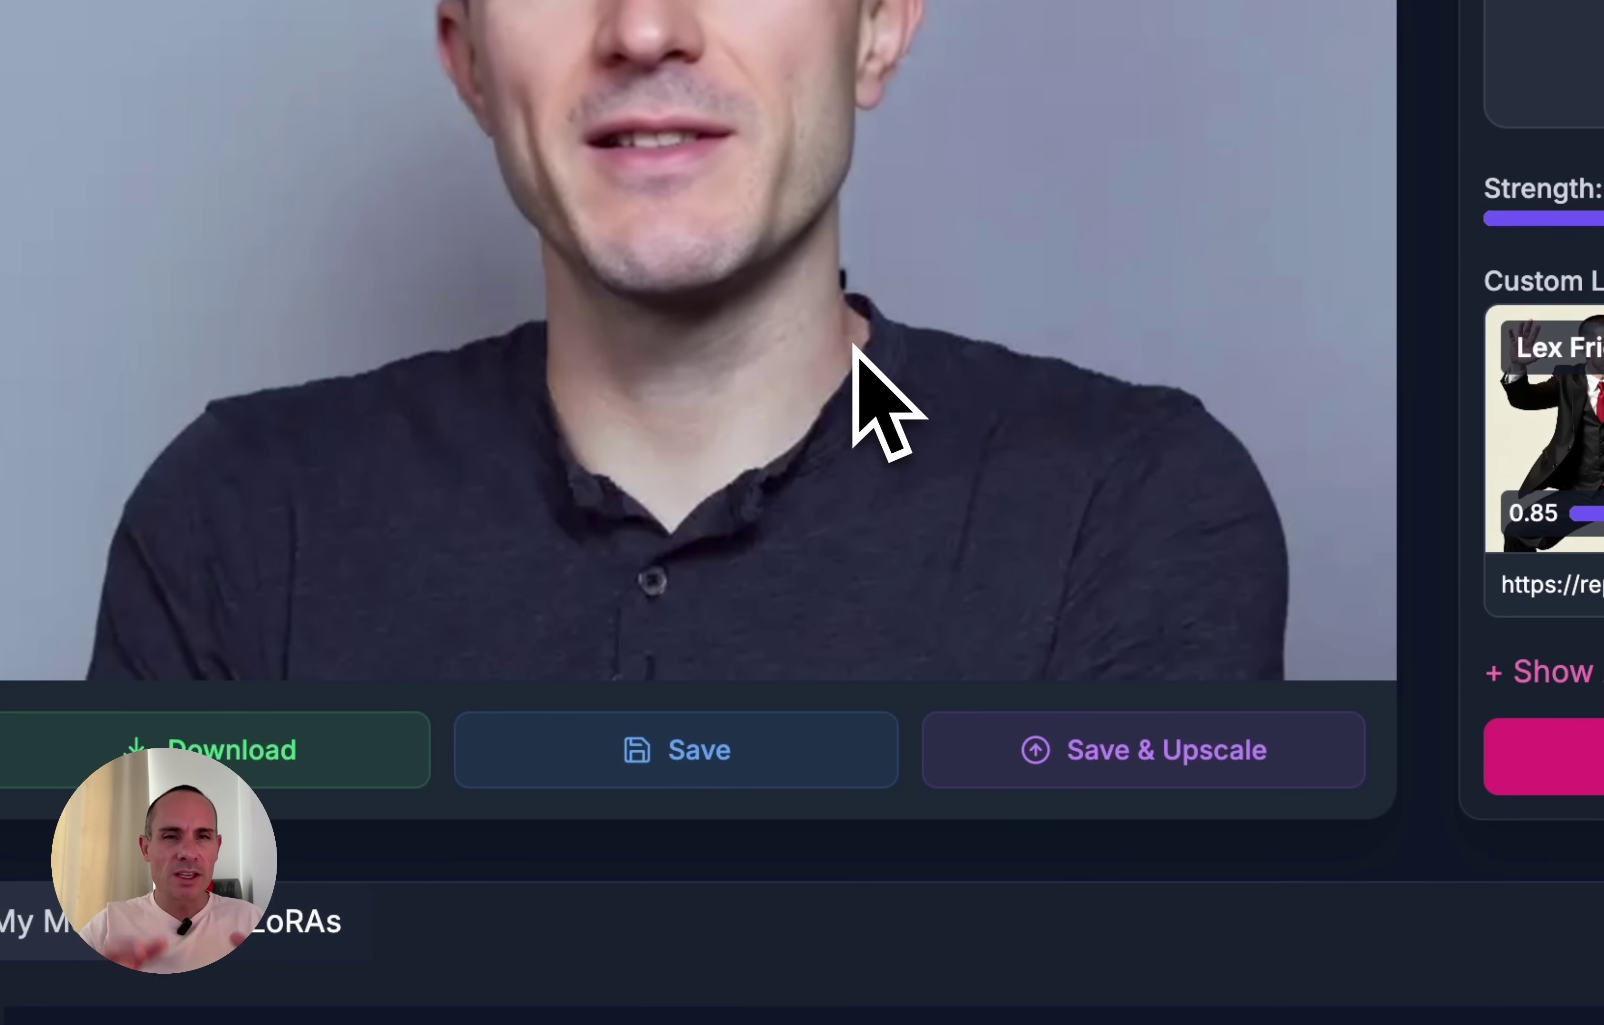